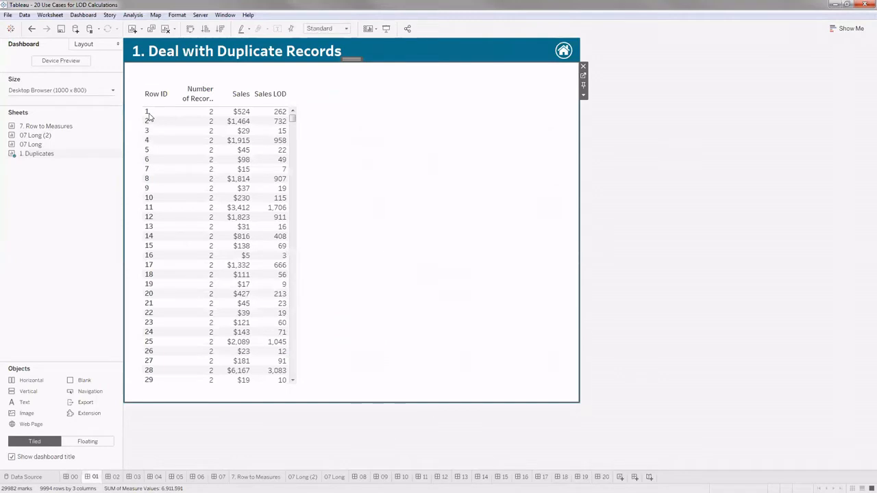
- Go from the Deal with Duplicate Records dashboard to its underlying 1. Duplicates worksheet
{"action": "left_click", "coordinate": [152, 113]}
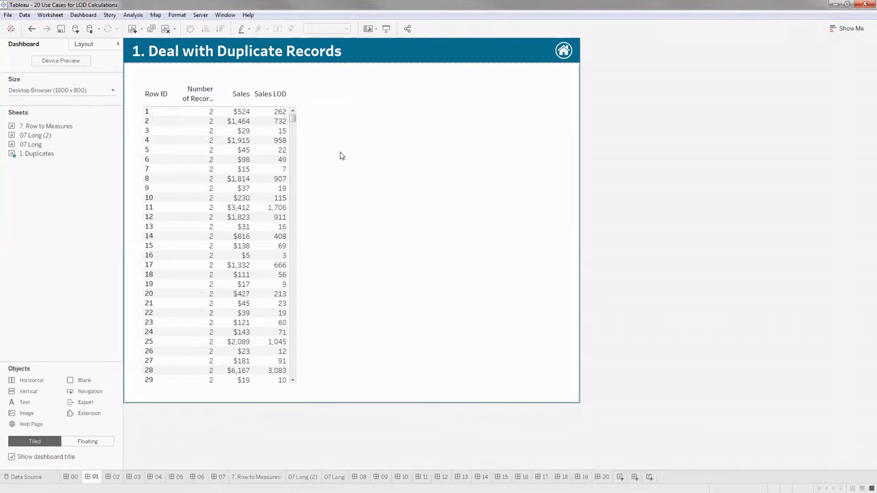
{"action": "left_click", "coordinate": [555, 135]}
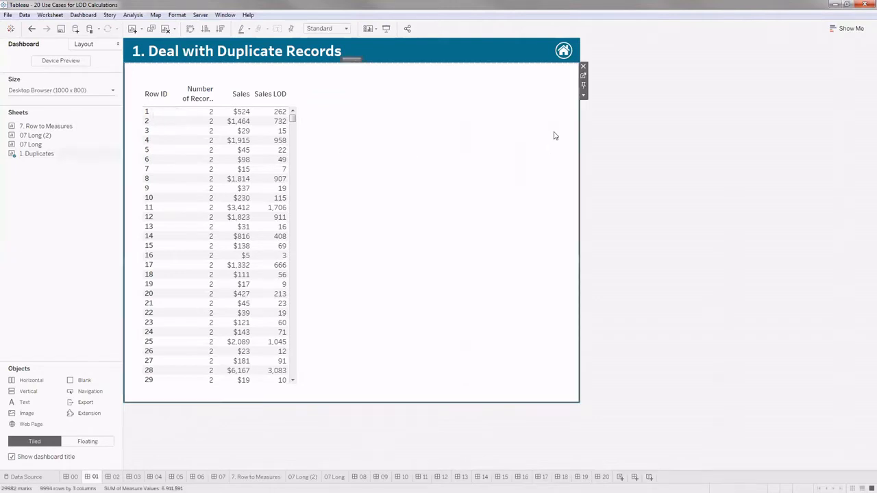
{"action": "left_click", "coordinate": [583, 79]}
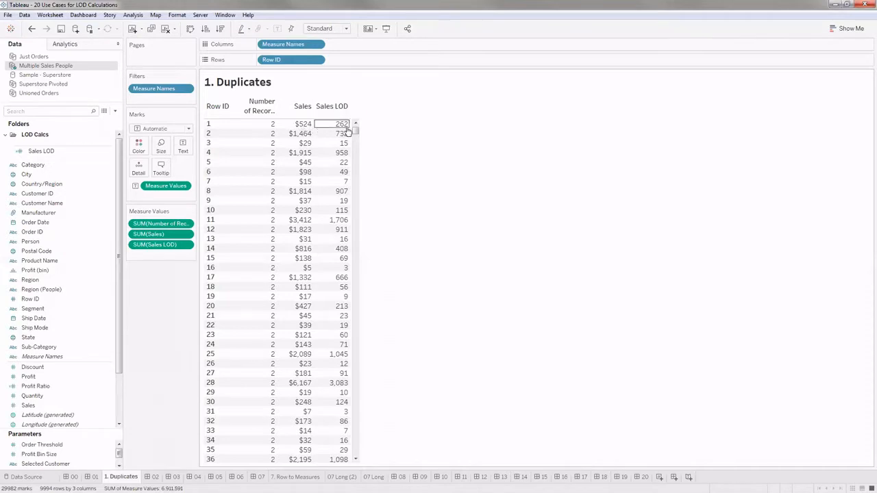
- Open the Sales LOD calculated field in the calculation editor and enlarge its formula text
{"action": "left_click", "coordinate": [44, 154]}
{"action": "right_click", "coordinate": [43, 154]}
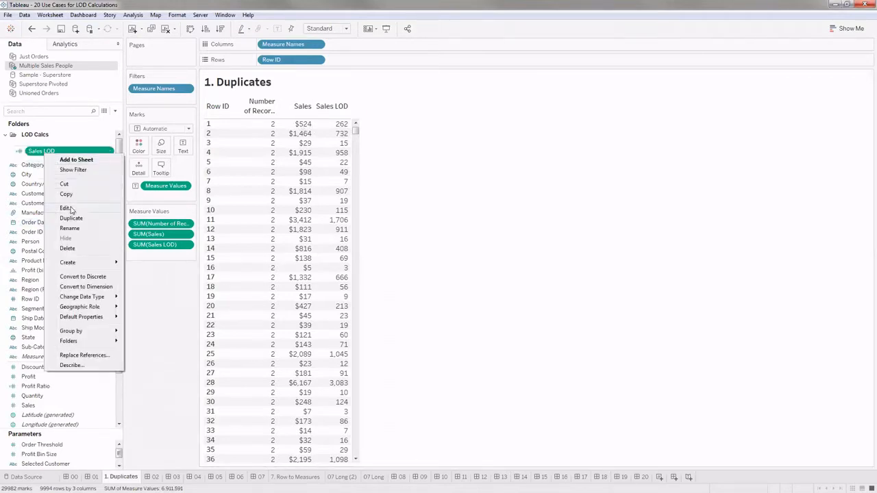
{"action": "left_click", "coordinate": [67, 208]}
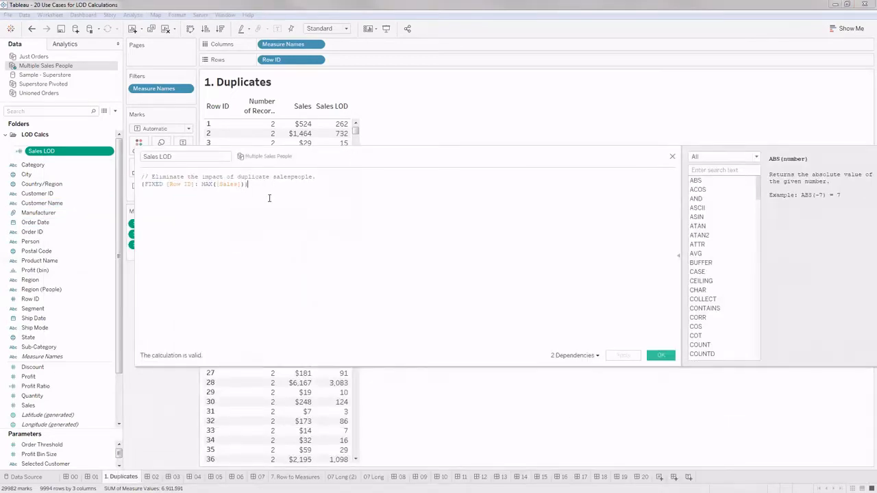
{"action": "scroll", "coordinate": [267, 224], "scroll_direction": "up", "scroll_amount": 4}
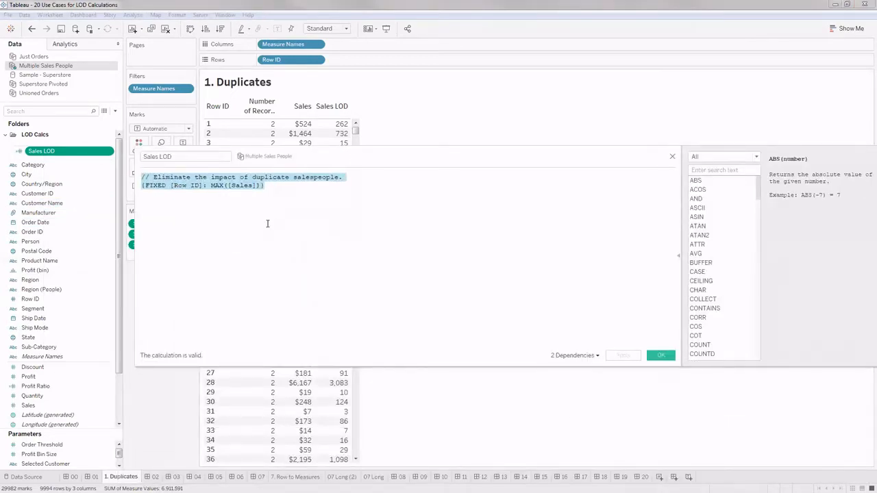
{"action": "scroll", "coordinate": [267, 223], "scroll_direction": "up", "scroll_amount": 1}
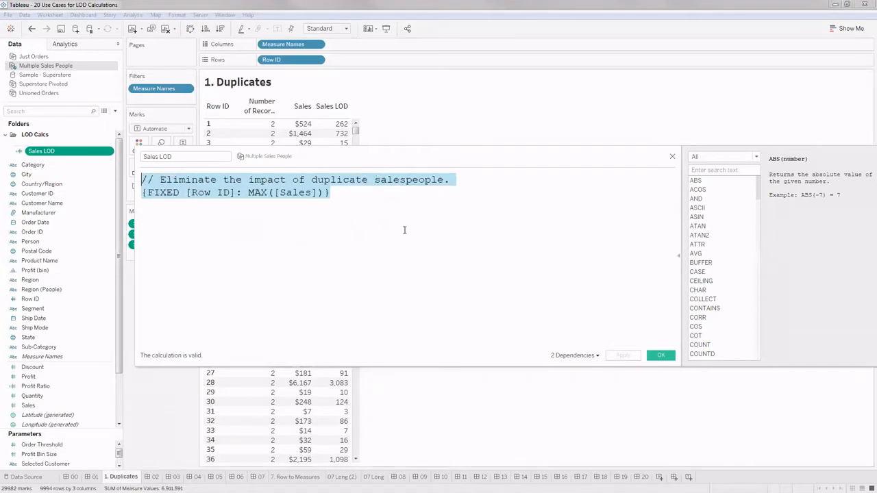
{"action": "left_click", "coordinate": [396, 226]}
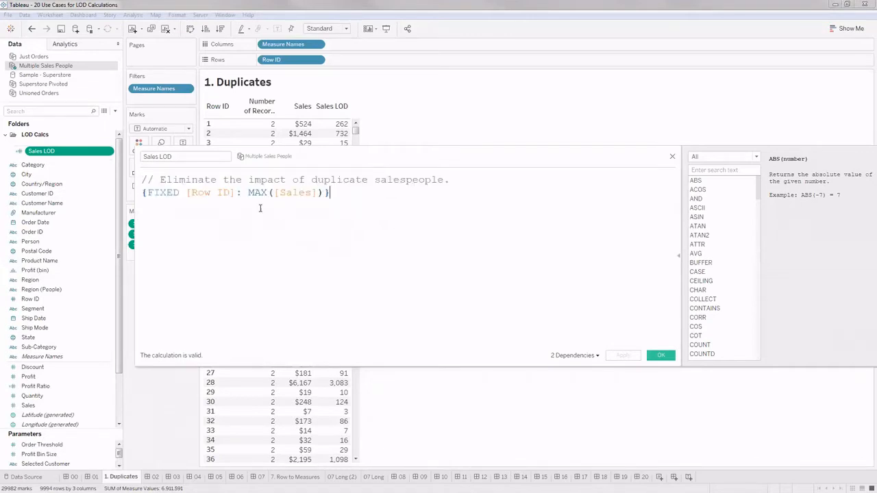
- Examine the Row ID dimension and the MAX([Sales]) expression in the Sales LOD formula, and close the calculation editor
{"action": "left_click_drag", "start_coordinate": [307, 162], "coordinate": [357, 210]}
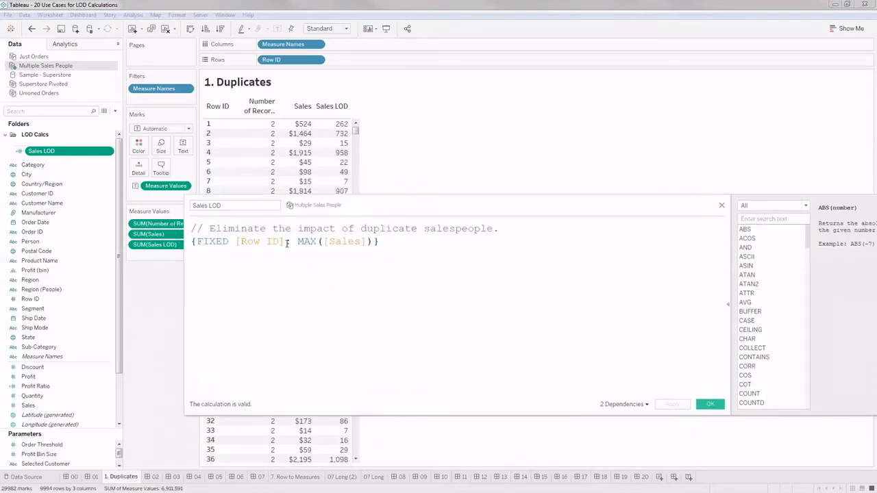
{"action": "left_click_drag", "start_coordinate": [282, 242], "coordinate": [235, 241]}
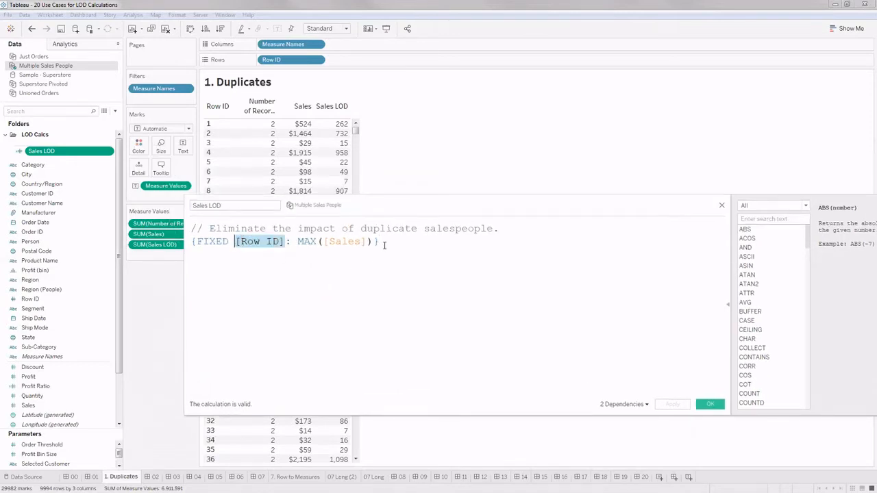
{"action": "left_click", "coordinate": [283, 242]}
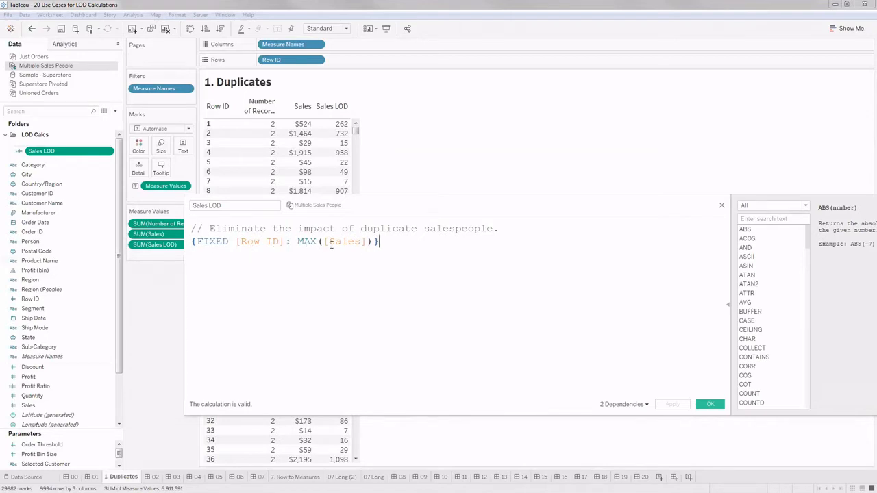
{"action": "left_click_drag", "start_coordinate": [320, 242], "coordinate": [296, 242]}
{"action": "left_click", "coordinate": [303, 256]}
{"action": "left_click_drag", "start_coordinate": [297, 242], "coordinate": [372, 243]}
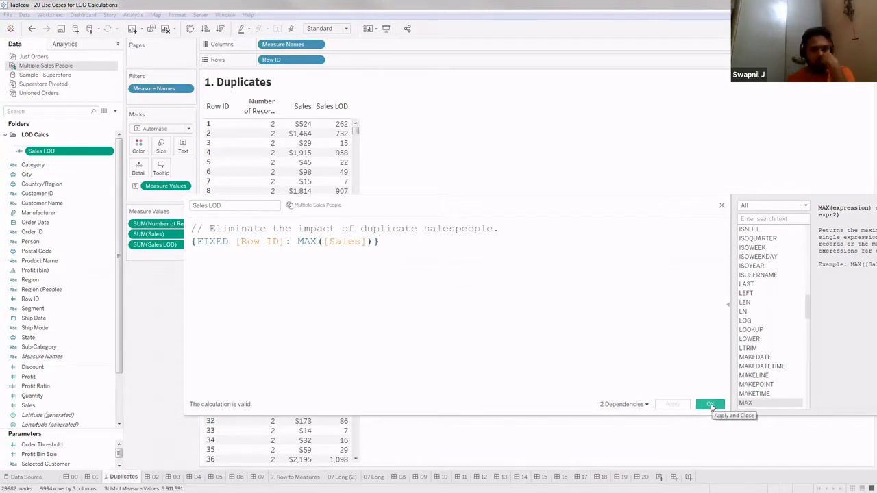
{"action": "left_click", "coordinate": [708, 406]}
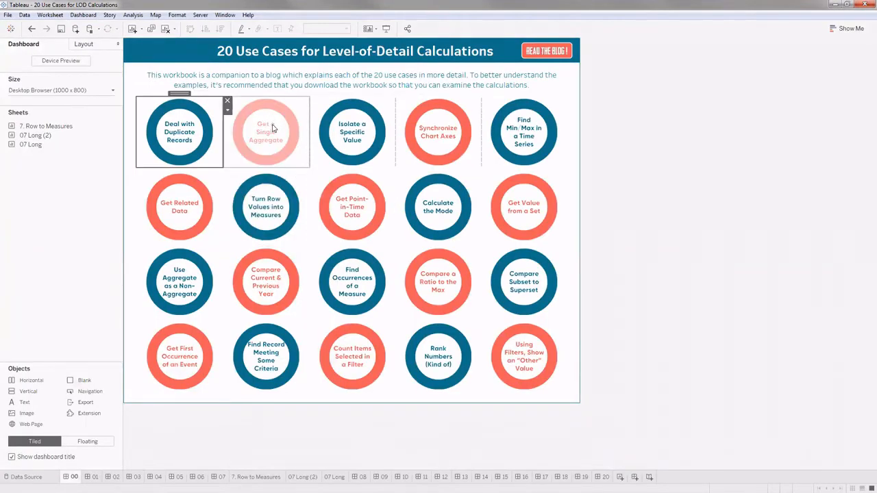
{"action": "left_click", "coordinate": [292, 117]}
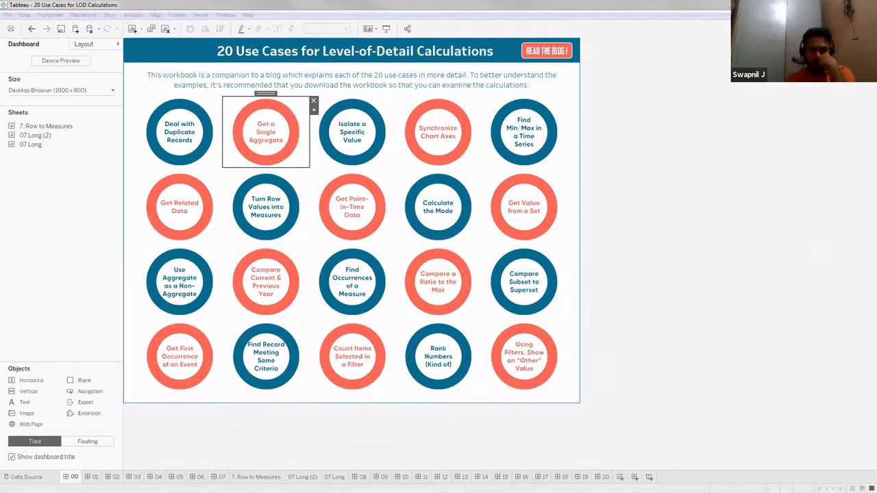
{"action": "key", "text": "alt+Tab"}
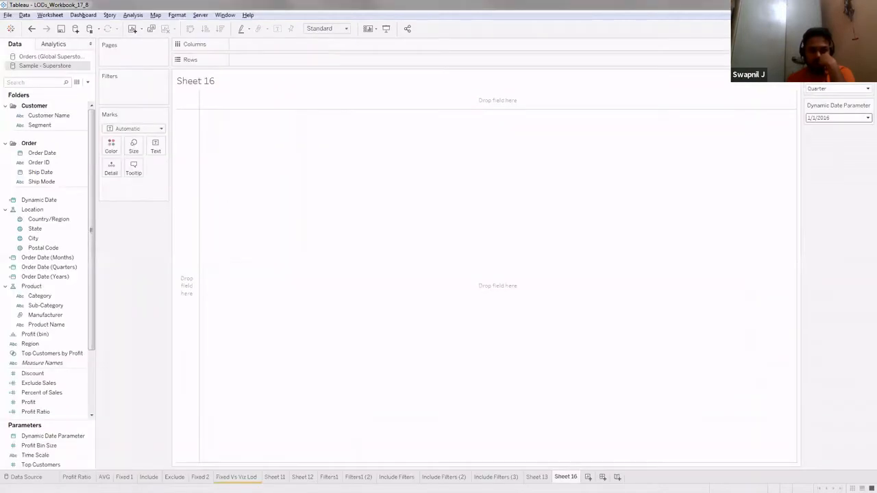
{"action": "key", "text": "alt+Tab"}
{"action": "key", "text": "alt+Tab"}
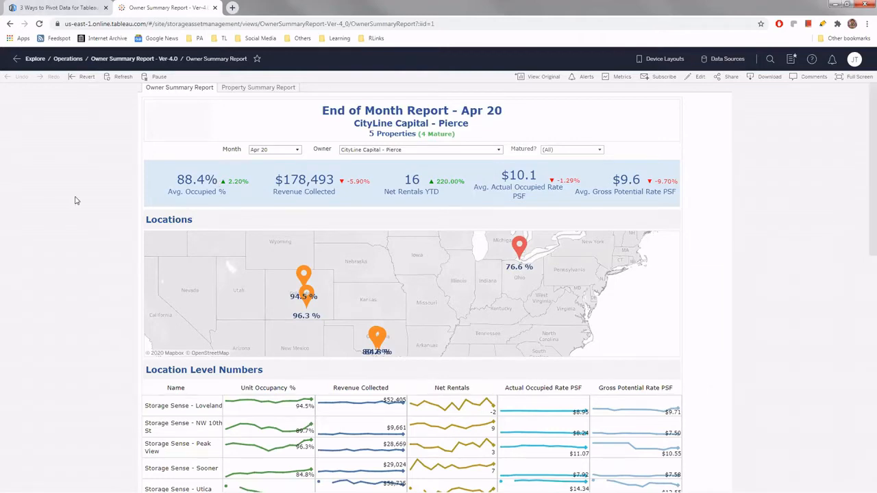
{"action": "key", "text": "alt+Tab"}
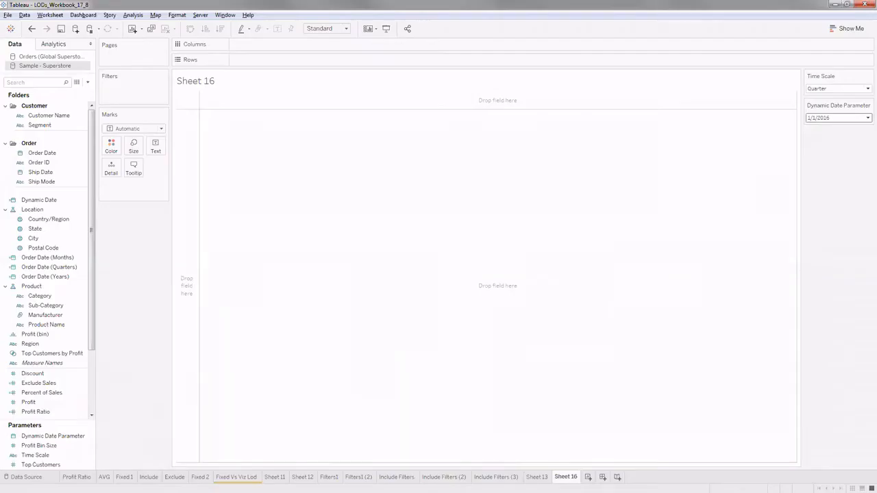
{"action": "key", "text": "alt+Tab"}
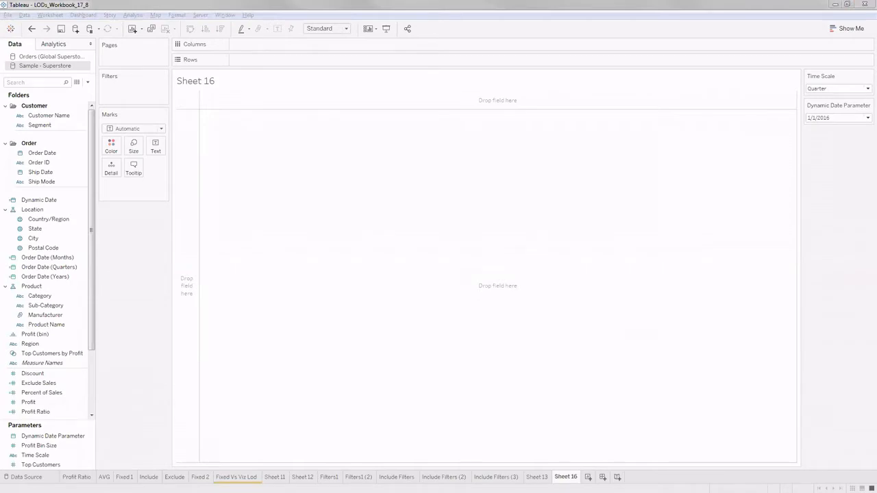
{"action": "key", "text": "alt+Tab"}
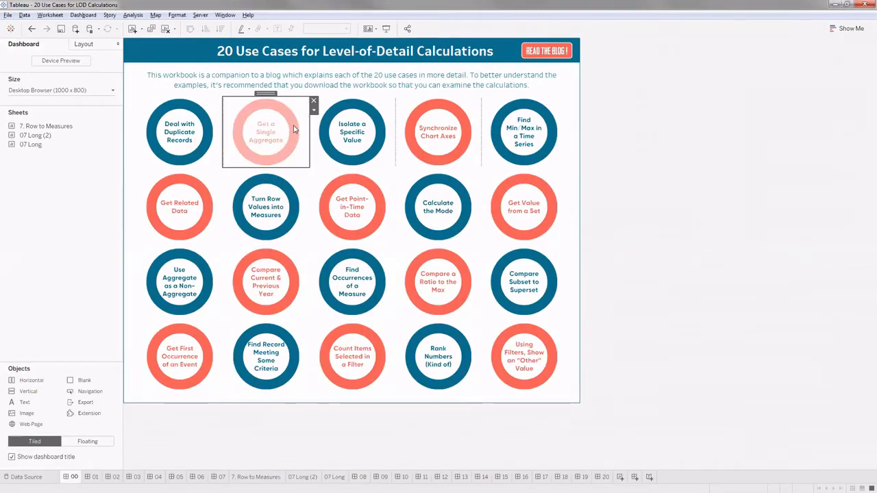
- Open the Get a Single Aggregate use case from the overview and go to its 2. Single Aggregate worksheet
{"action": "left_click", "coordinate": [293, 128]}
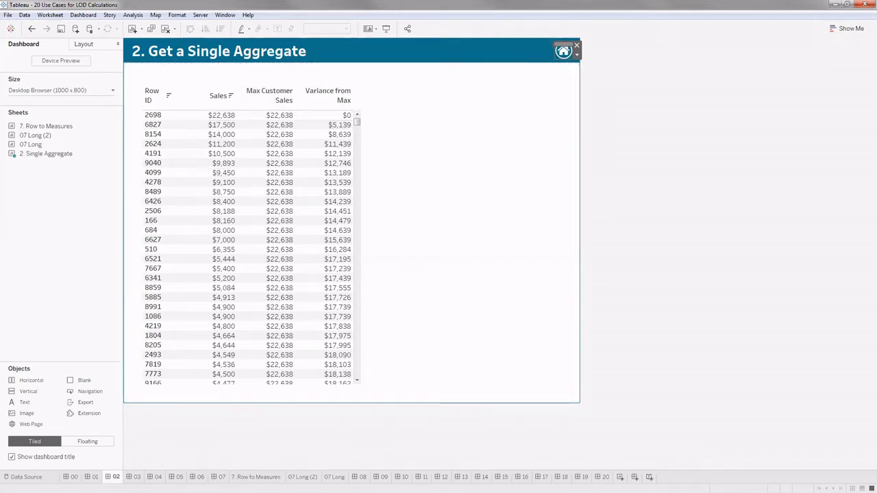
{"action": "key", "text": "alt+Tab"}
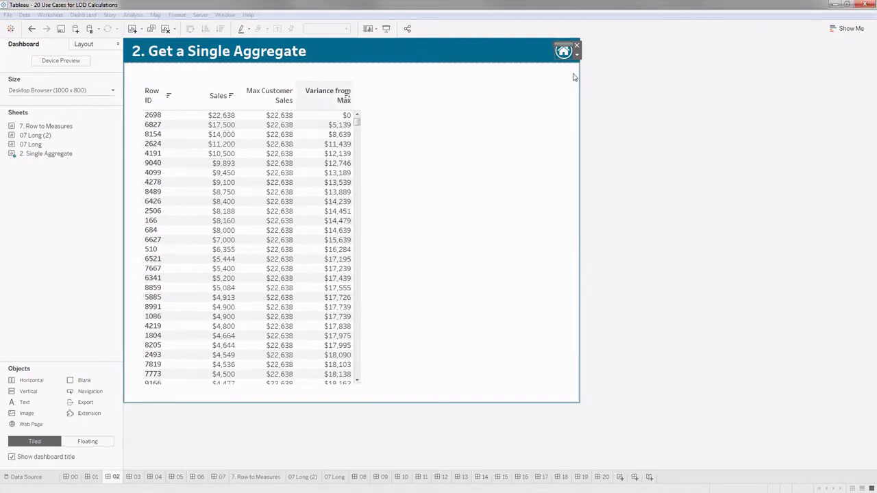
{"action": "left_click", "coordinate": [313, 135]}
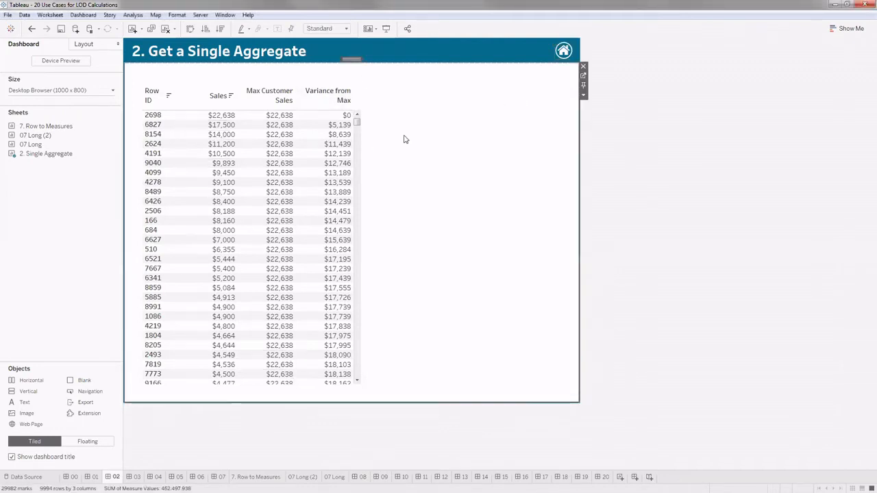
{"action": "left_click", "coordinate": [360, 100]}
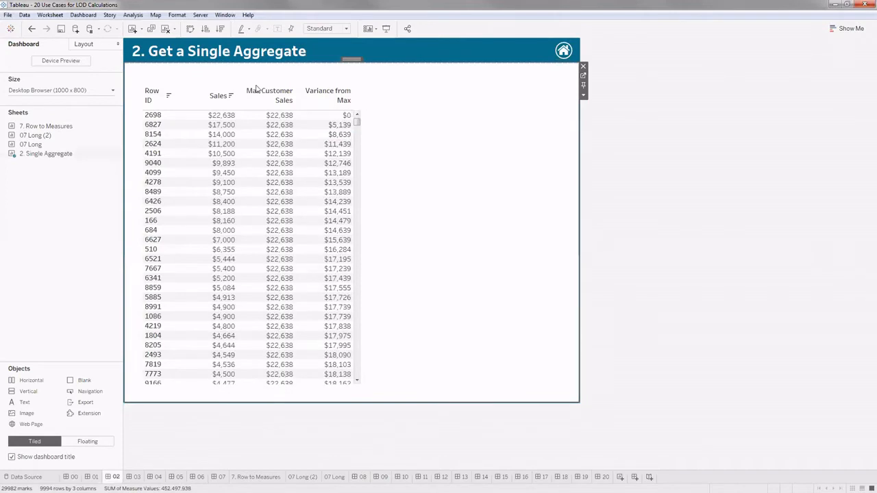
{"action": "left_click", "coordinate": [583, 81]}
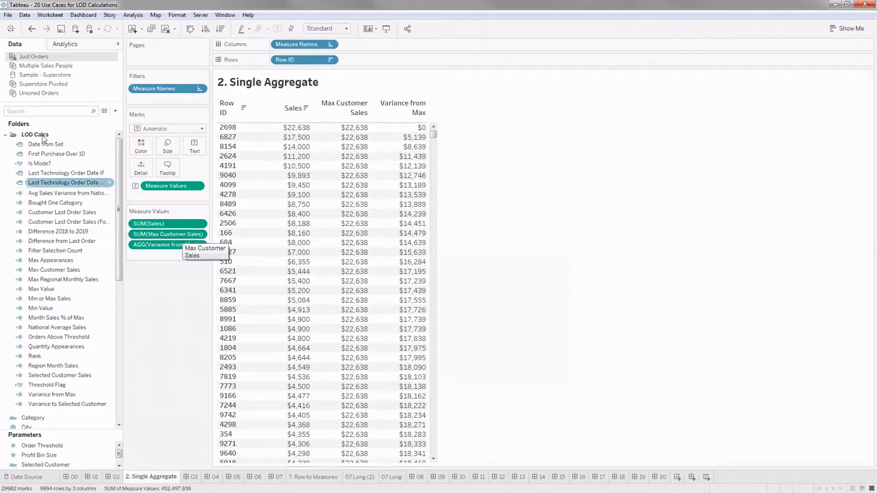
- Examine the formula of the Max Customer Sales field in the LOD Calcs folder and close the calculation editor
{"action": "left_click", "coordinate": [6, 136]}
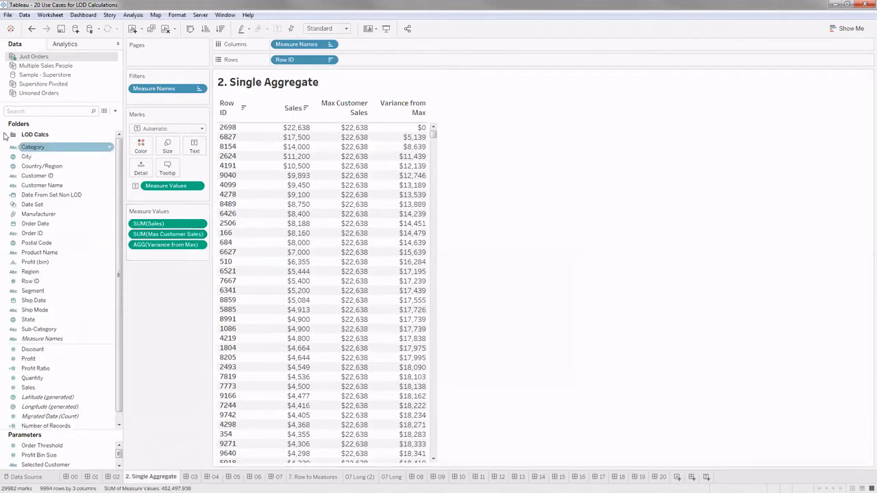
{"action": "left_click", "coordinate": [7, 135]}
{"action": "left_click", "coordinate": [43, 155]}
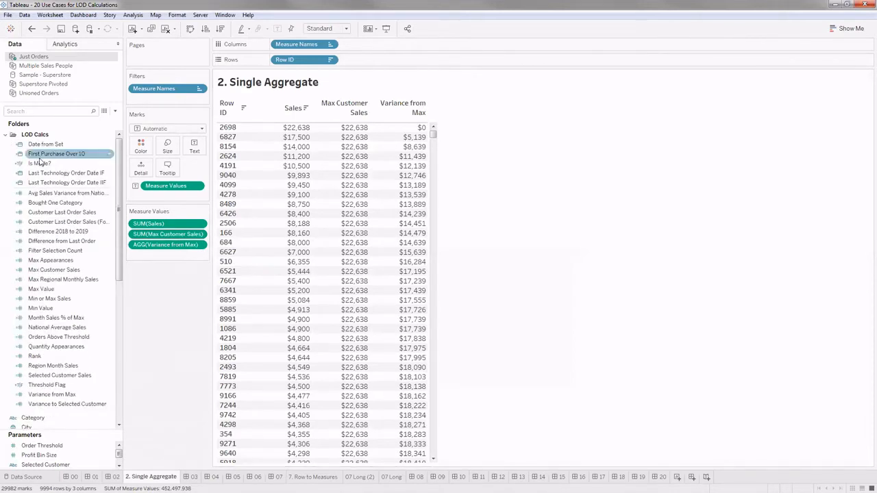
{"action": "left_click", "coordinate": [50, 271]}
{"action": "right_click", "coordinate": [57, 271]}
{"action": "left_click", "coordinate": [82, 324]}
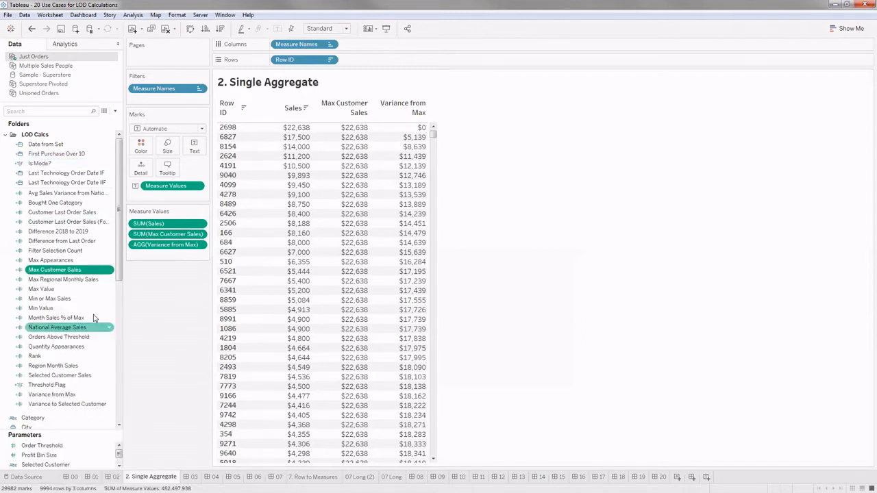
{"action": "left_click_drag", "start_coordinate": [210, 235], "coordinate": [117, 226]}
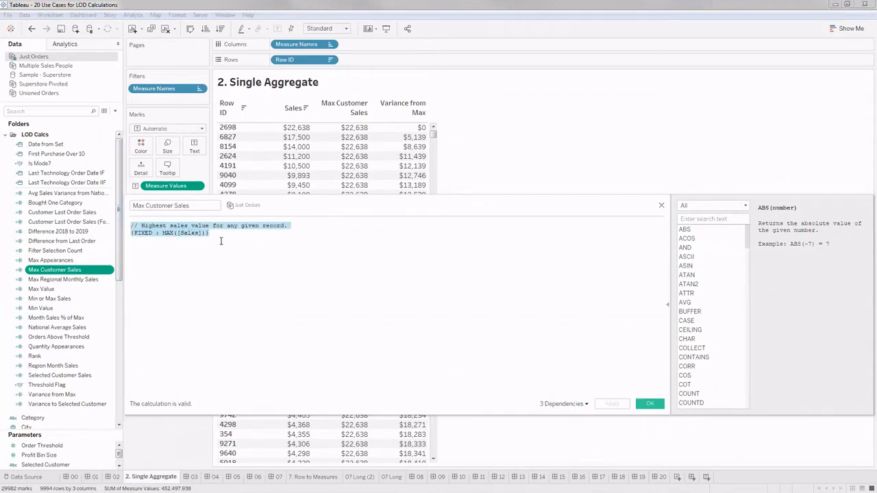
{"action": "left_click", "coordinate": [650, 403]}
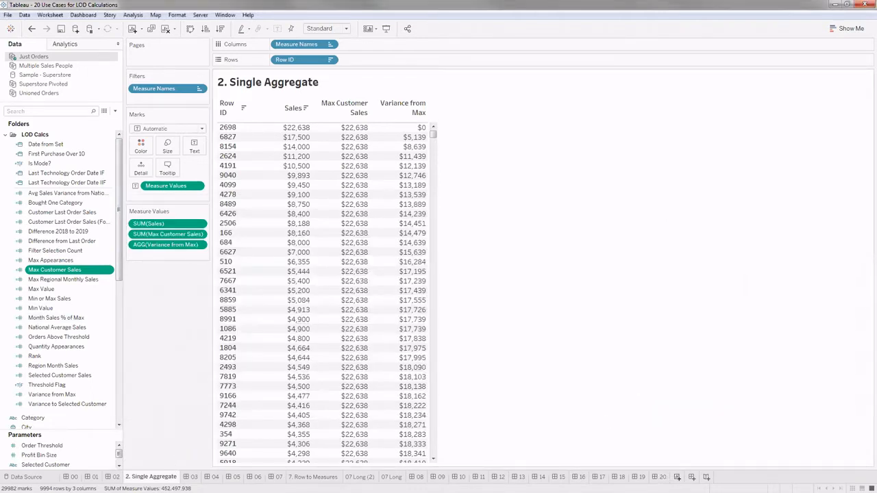
- Create a new worksheet and add Max Customer Sales to the view as a text value
{"action": "key", "text": "ctrl+m"}
{"action": "left_click_drag", "start_coordinate": [69, 271], "coordinate": [388, 290]}
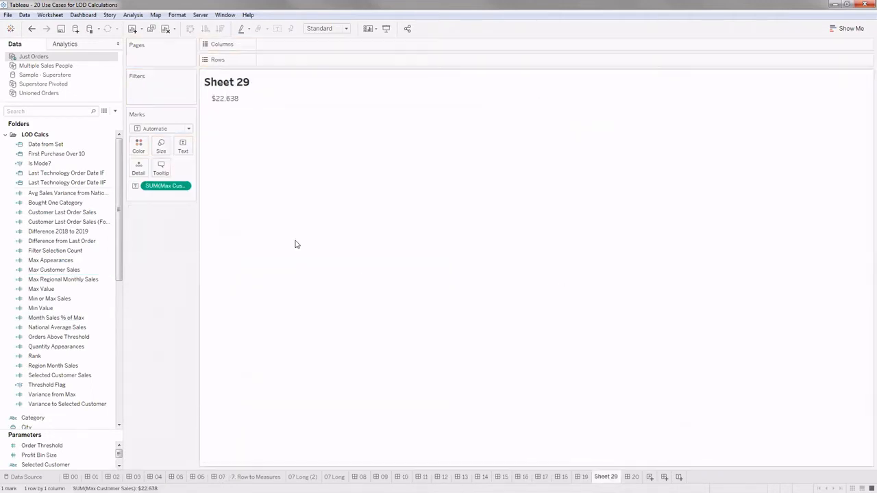
{"action": "left_click", "coordinate": [184, 152]}
{"action": "left_click", "coordinate": [261, 166]}
{"action": "left_click_drag", "start_coordinate": [506, 114], "coordinate": [372, 95]}
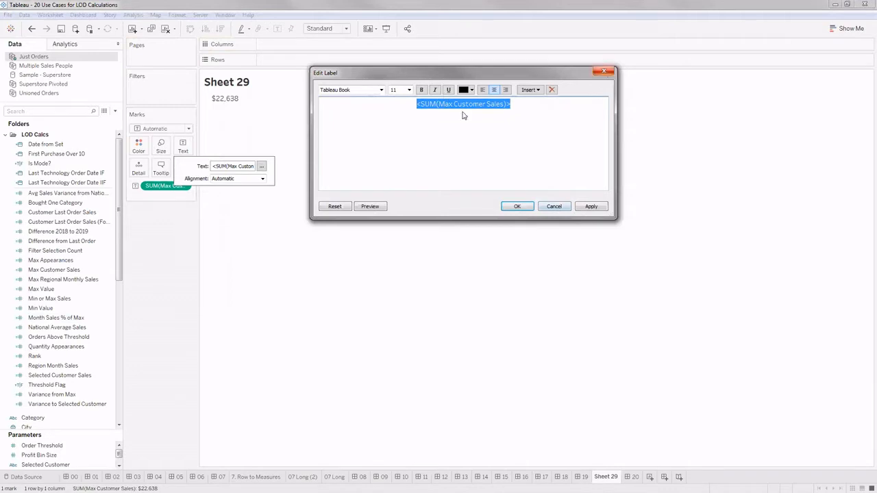
{"action": "left_click", "coordinate": [604, 71]}
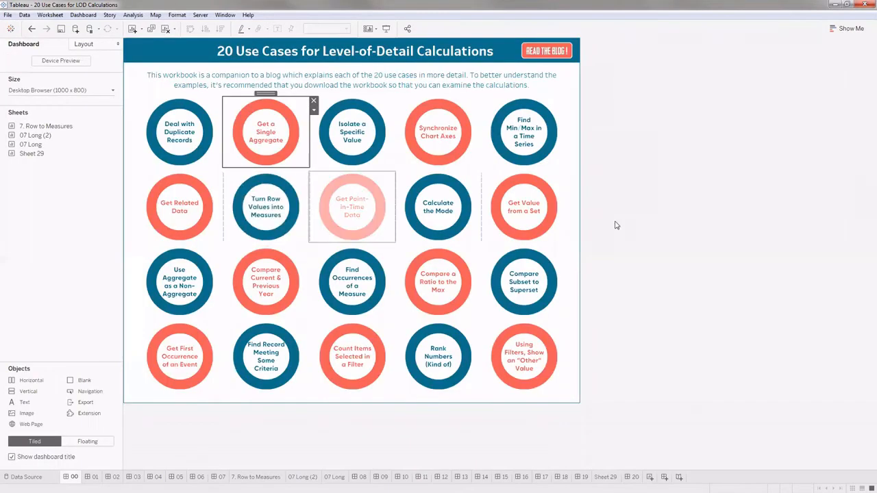
- Open the Isolate a Specific Value use case from the overview dashboard
{"action": "left_click", "coordinate": [615, 223]}
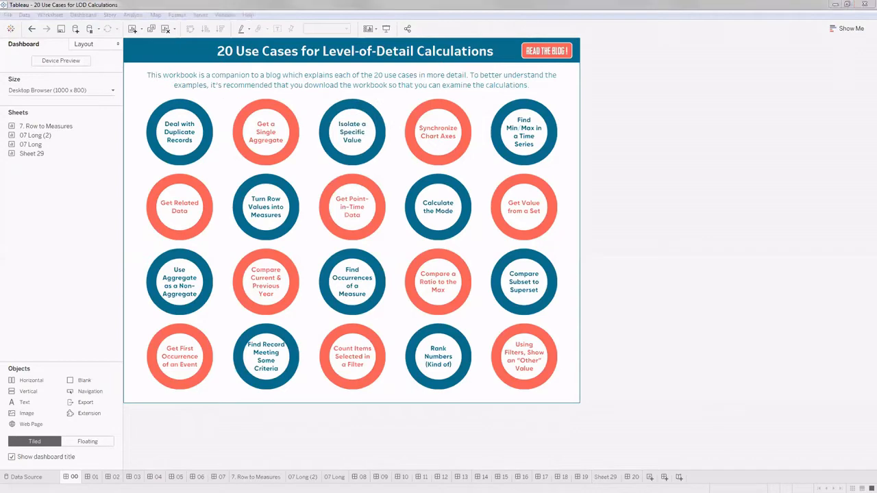
{"action": "left_click", "coordinate": [375, 136]}
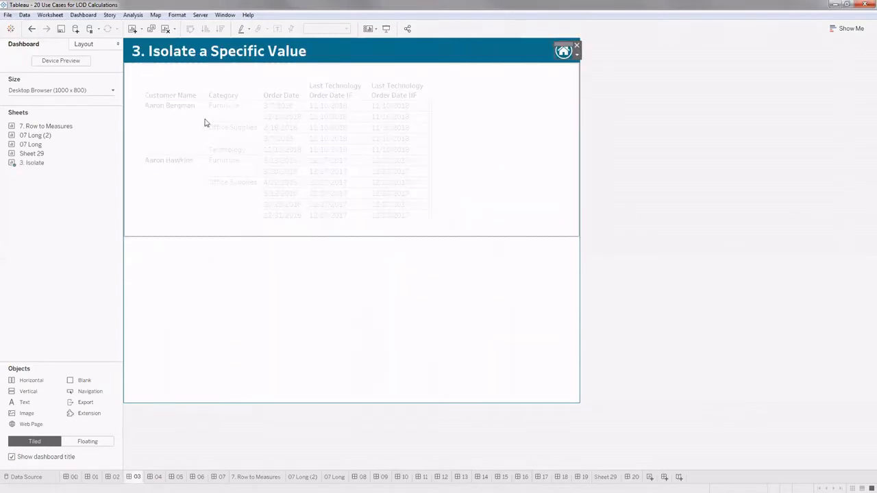
{"action": "left_click", "coordinate": [254, 287]}
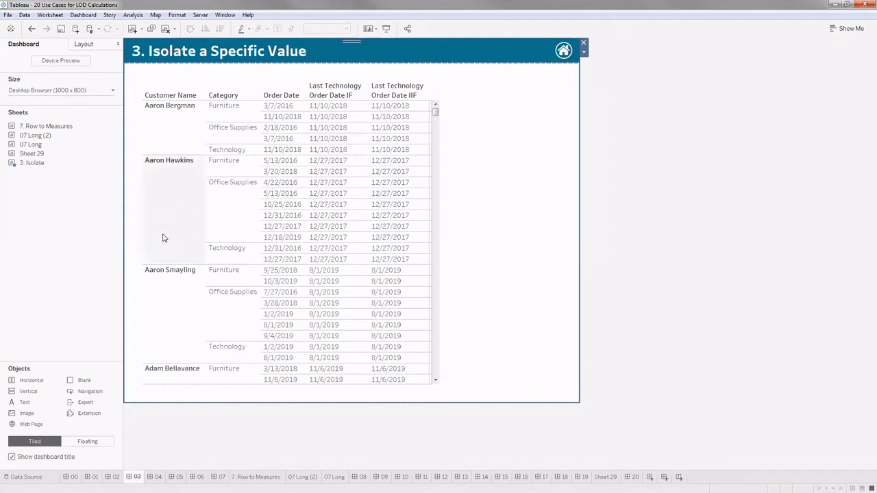
- Go from the Isolate a Specific Value dashboard to its 3. Isolate worksheet
{"action": "left_click", "coordinate": [455, 91]}
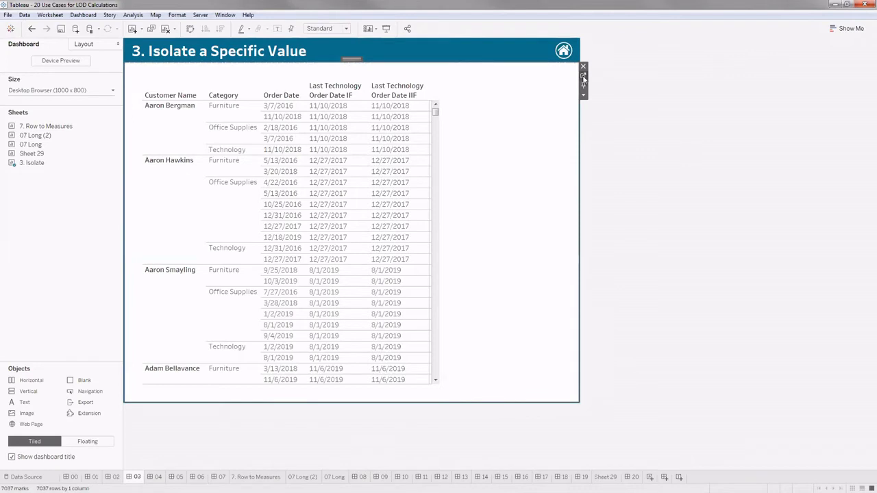
{"action": "left_click", "coordinate": [583, 78]}
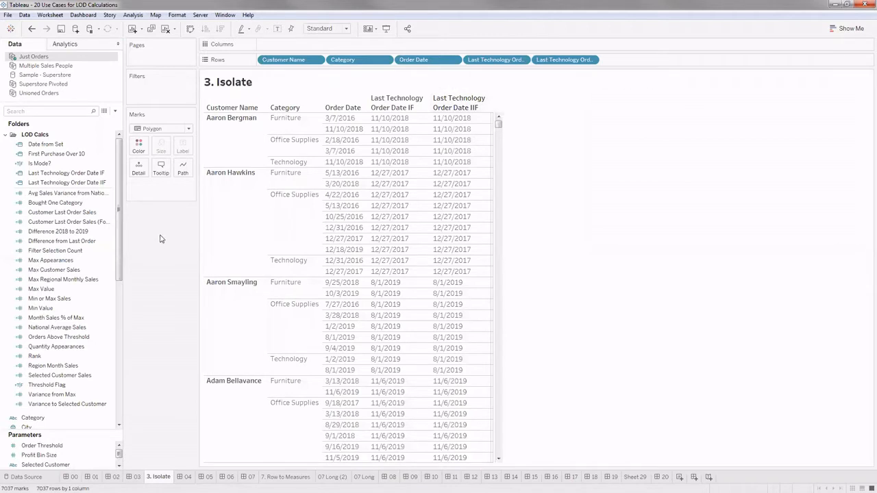
{"action": "left_click", "coordinate": [48, 158]}
{"action": "left_click", "coordinate": [156, 211]}
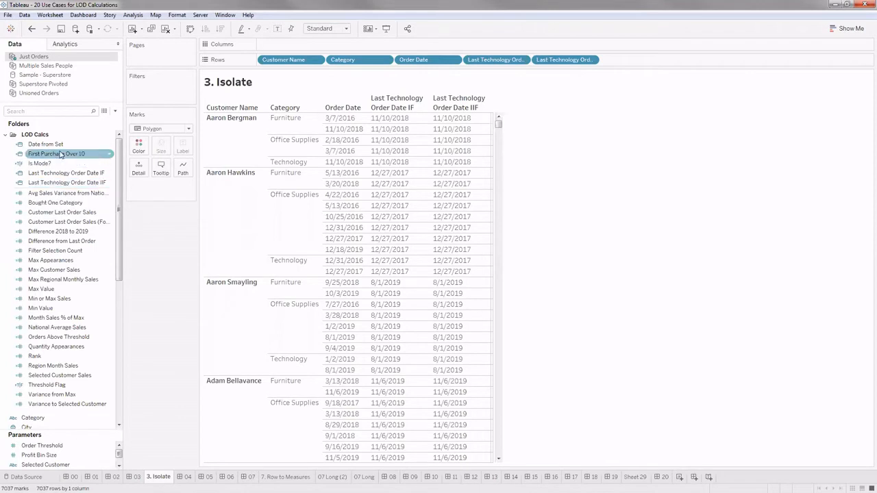
- Open the Last Technology Order Date IF calculation from the LOD Calcs folder and enlarge its formula text
{"action": "left_click", "coordinate": [68, 174]}
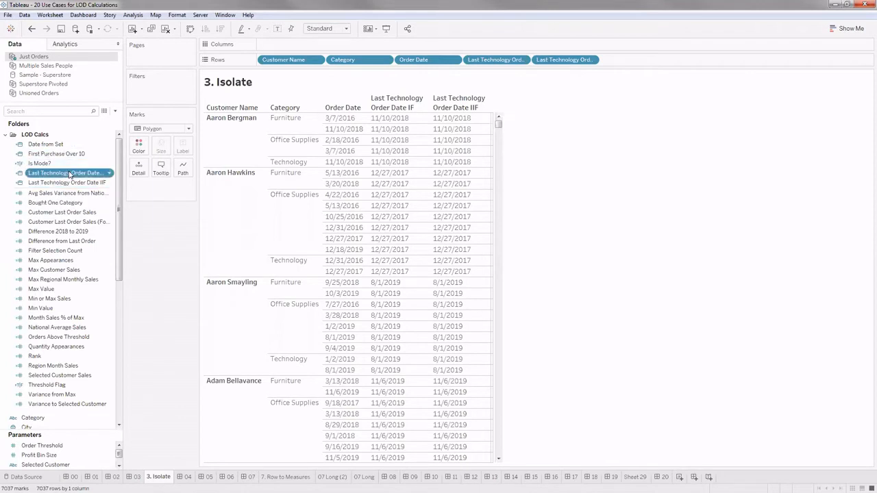
{"action": "right_click", "coordinate": [69, 174]}
{"action": "left_click", "coordinate": [102, 226]}
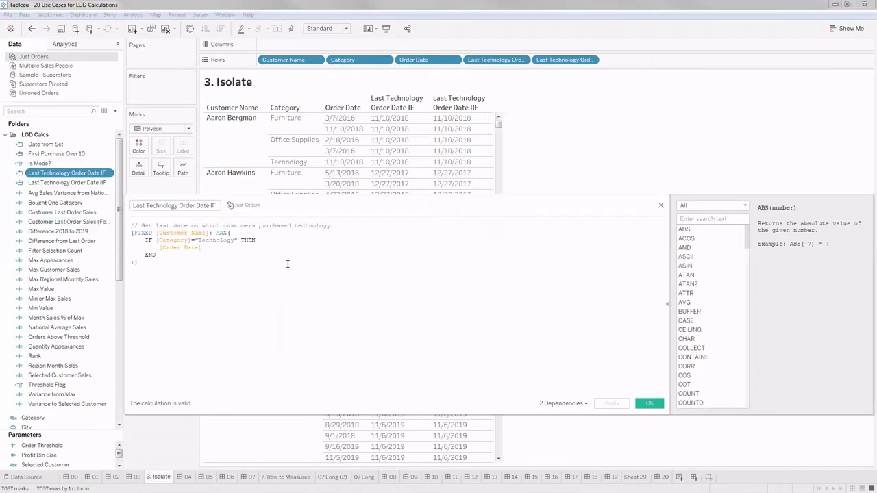
{"action": "key", "text": "ctrl+a"}
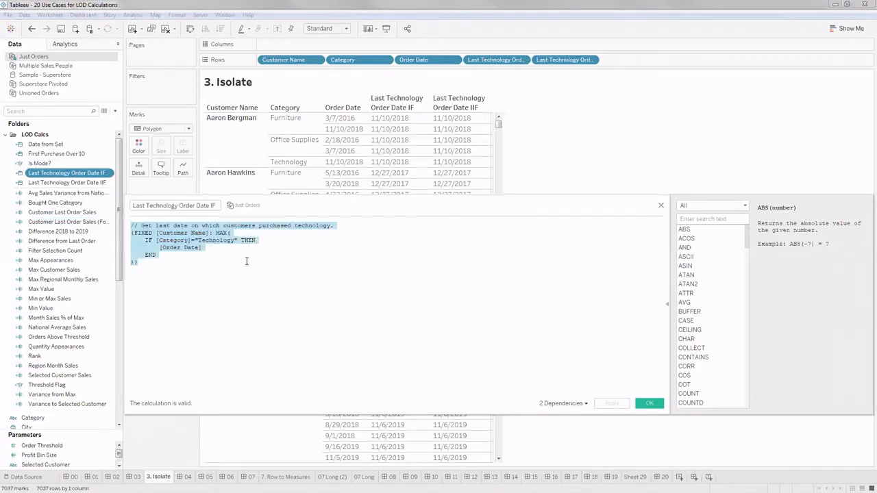
{"action": "scroll", "coordinate": [245, 268], "scroll_direction": "up", "scroll_amount": 2}
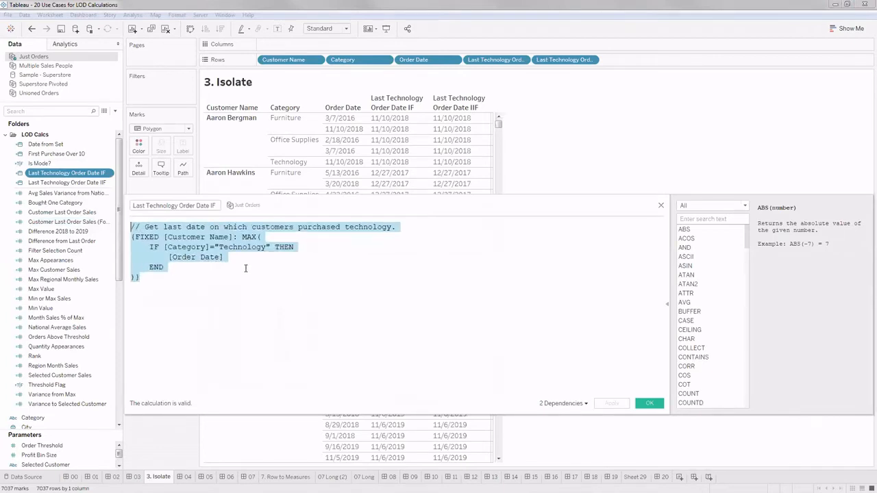
{"action": "scroll", "coordinate": [245, 269], "scroll_direction": "up", "scroll_amount": 2}
{"action": "left_click", "coordinate": [223, 287]}
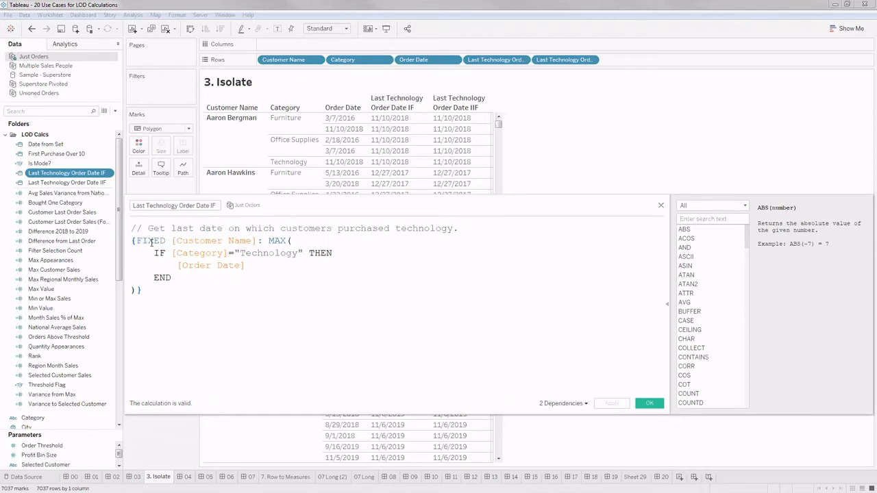
- Examine the formula's FIXED [Customer Name] scope, its MAX aggregation and the IF condition on the Technology category
{"action": "left_click_drag", "start_coordinate": [137, 240], "coordinate": [281, 241]}
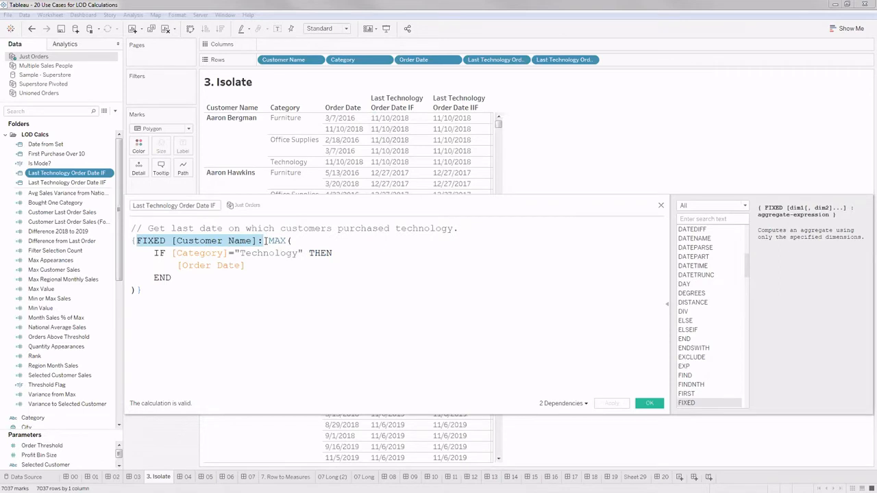
{"action": "left_click", "coordinate": [251, 271]}
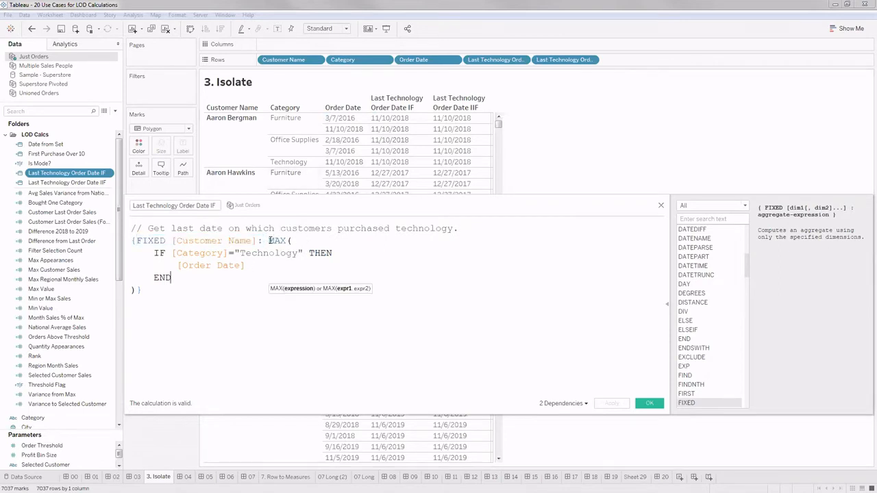
{"action": "left_click_drag", "start_coordinate": [287, 240], "coordinate": [275, 241]}
{"action": "left_click", "coordinate": [268, 253]}
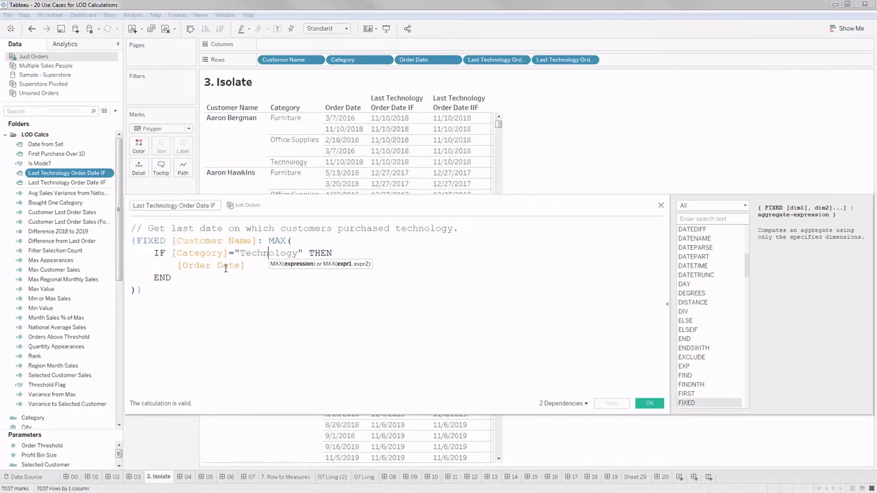
{"action": "left_click_drag", "start_coordinate": [155, 253], "coordinate": [177, 253]}
{"action": "left_click_drag", "start_coordinate": [243, 266], "coordinate": [247, 266]}
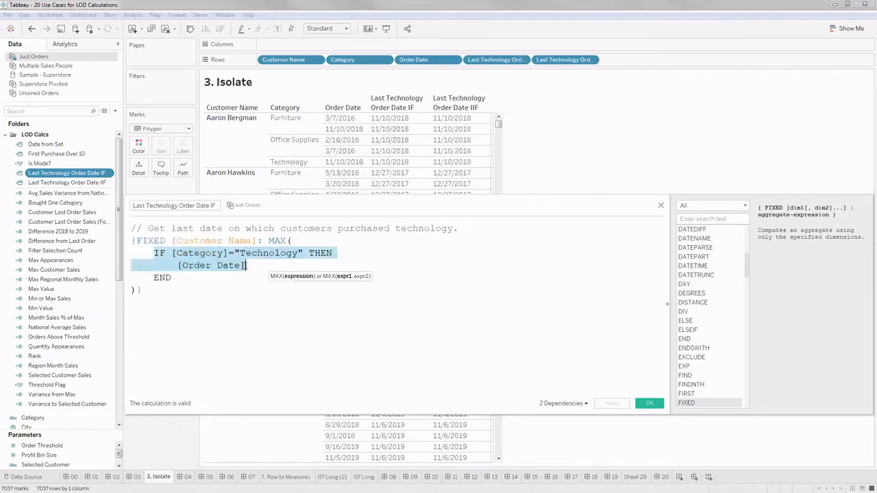
{"action": "left_click", "coordinate": [241, 266]}
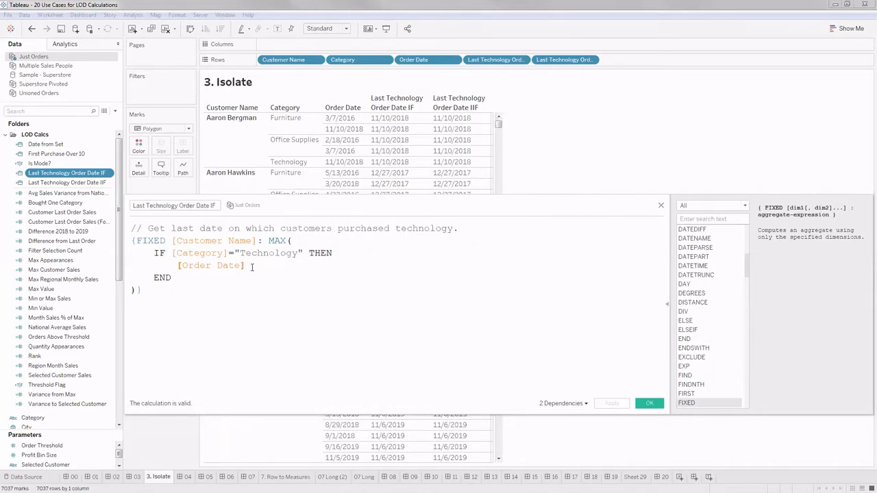
{"action": "left_click_drag", "start_coordinate": [239, 265], "coordinate": [158, 253]}
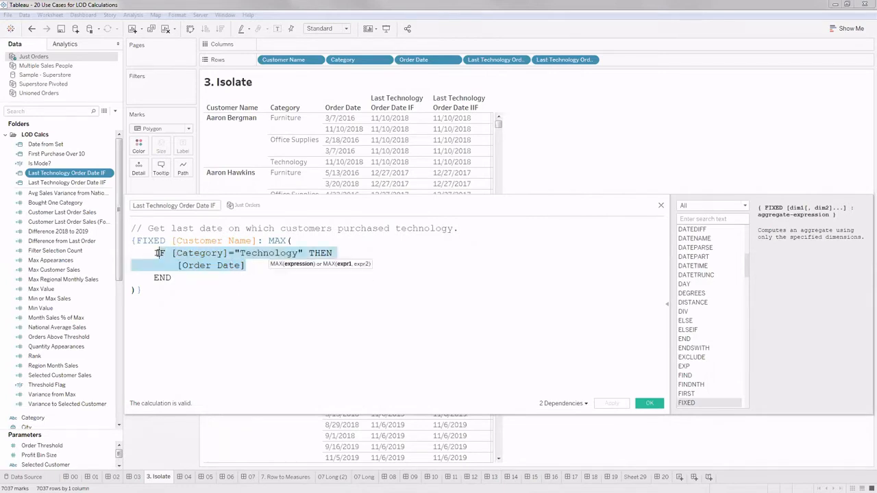
{"action": "left_click", "coordinate": [277, 241]}
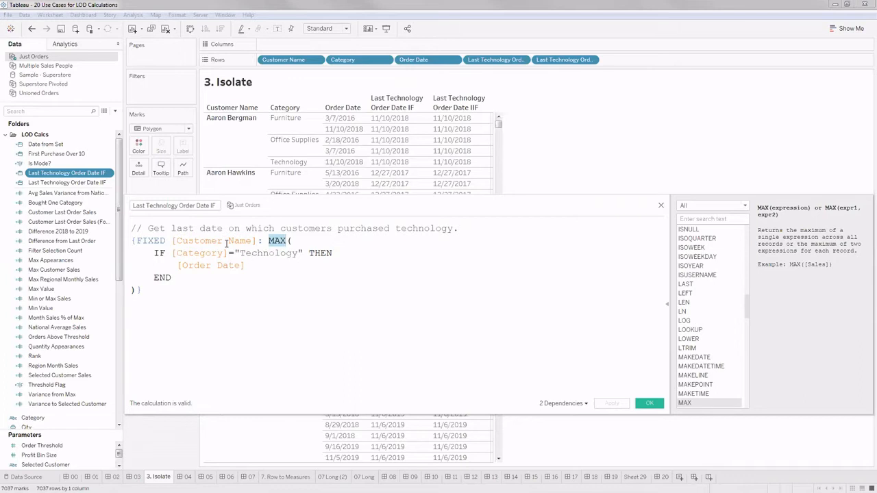
- Move the calculation editor down to check the Last Technology Order Date IF column in the table, and close the editor
{"action": "left_click_drag", "start_coordinate": [364, 207], "coordinate": [428, 237]}
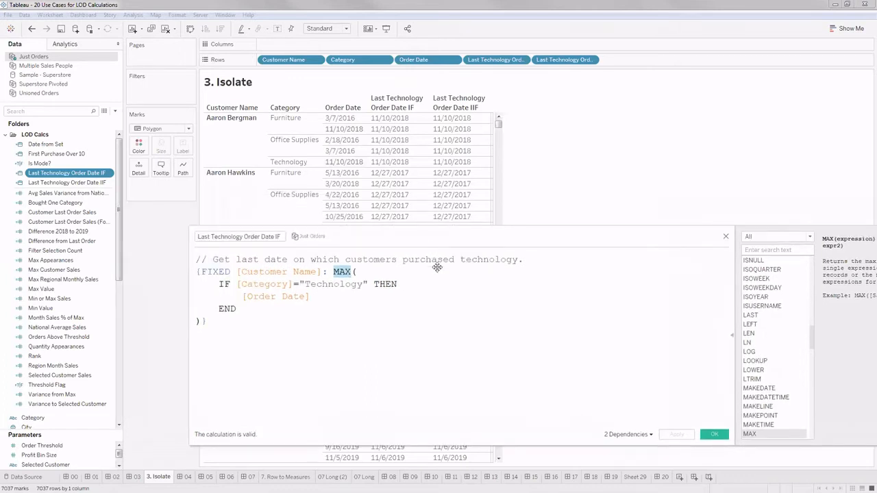
{"action": "left_click_drag", "start_coordinate": [309, 240], "coordinate": [323, 269]}
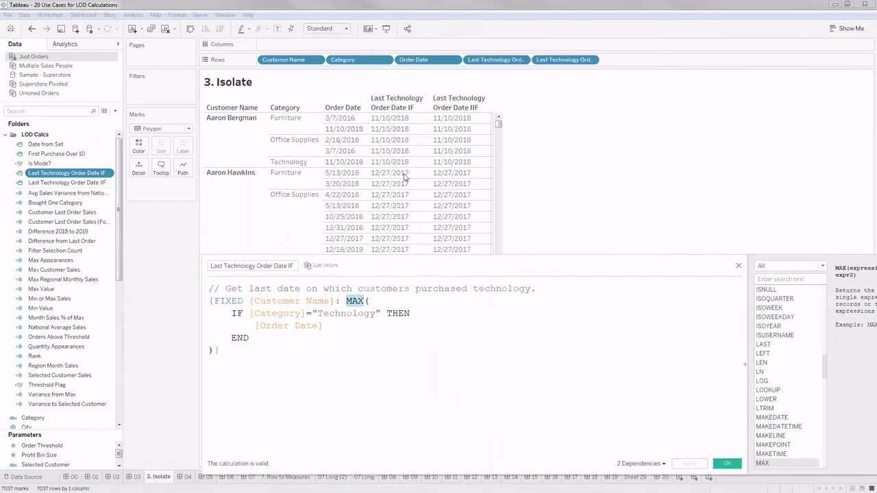
{"action": "left_click", "coordinate": [728, 465]}
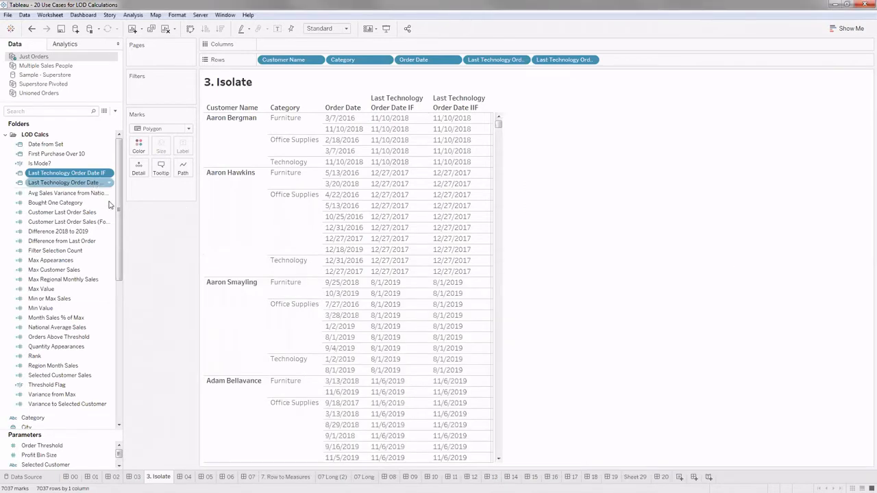
- Examine the IIF version of the formula in Last Technology Order Date IIF and close the calculation editor
{"action": "right_click", "coordinate": [92, 182]}
{"action": "left_click", "coordinate": [226, 298]}
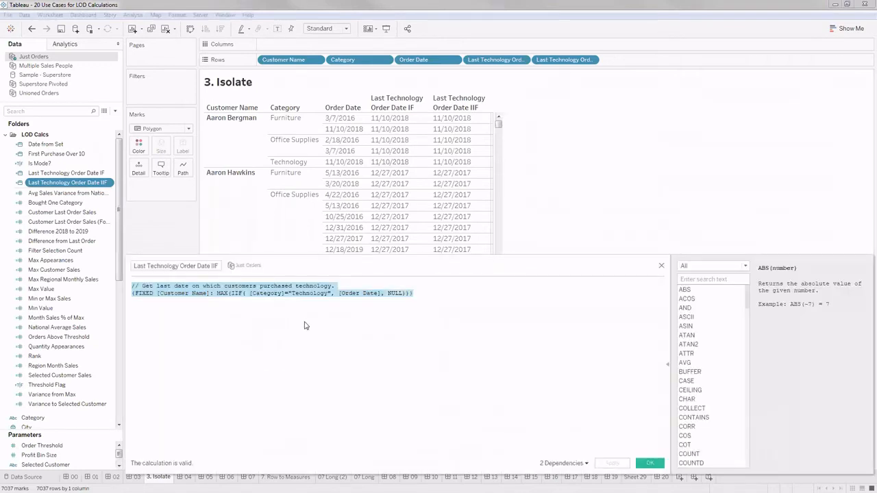
{"action": "scroll", "coordinate": [298, 312], "scroll_direction": "up", "scroll_amount": 3, "text": "ctrl"}
{"action": "left_click", "coordinate": [287, 315]}
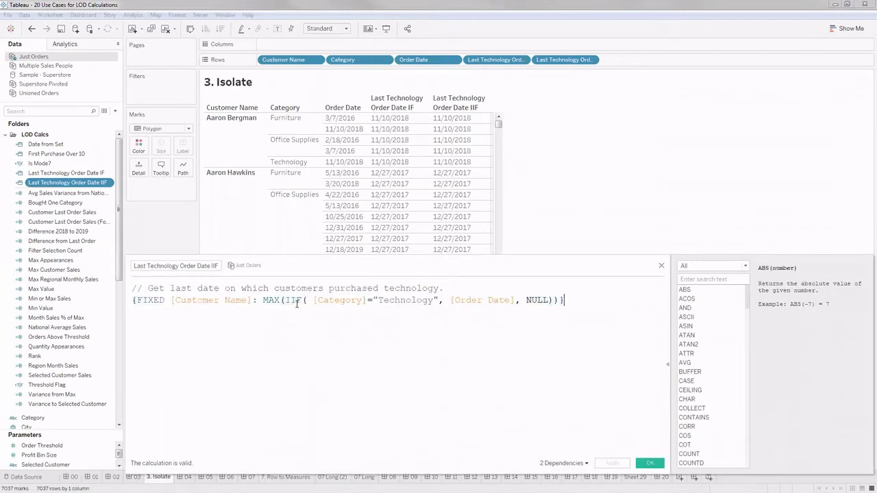
{"action": "double_click", "coordinate": [303, 301]}
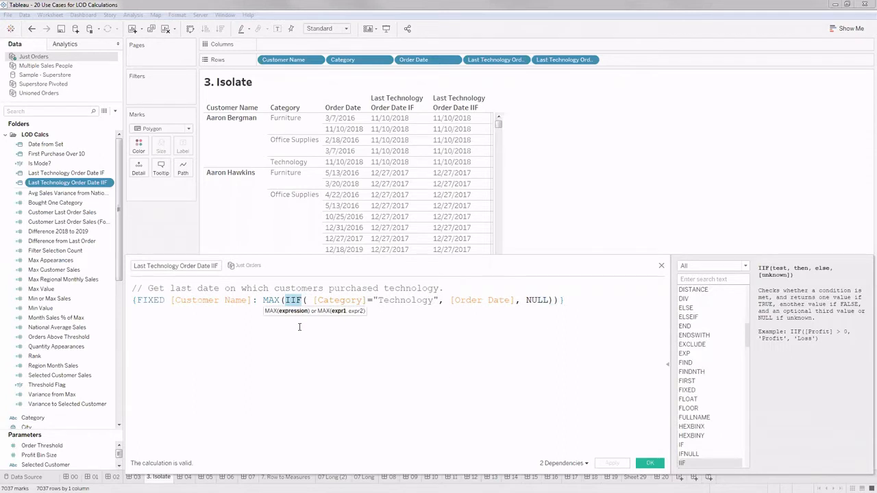
{"action": "left_click", "coordinate": [540, 321]}
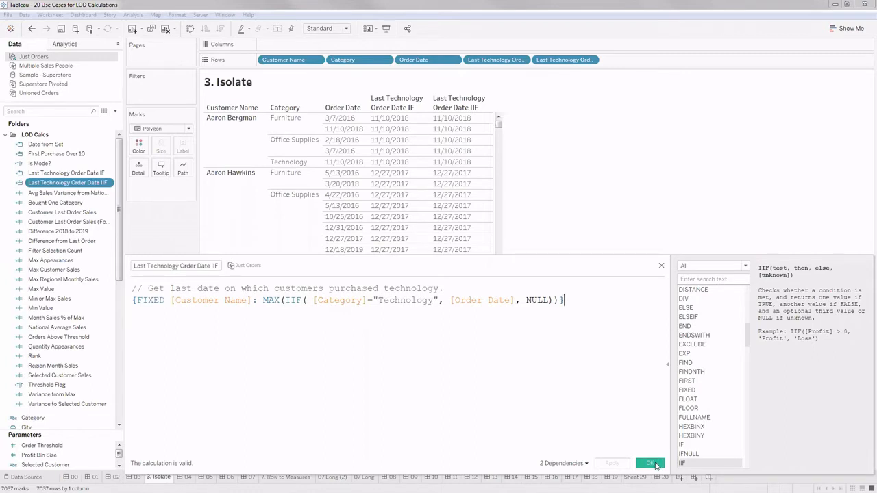
{"action": "left_click", "coordinate": [656, 464]}
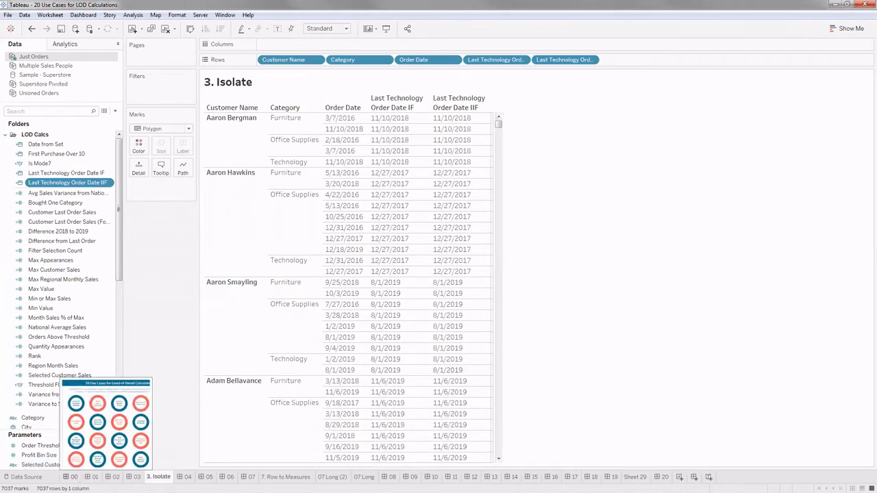
- Return to the overview dashboard and open the Synchronize Chart Axes use case
{"action": "left_click", "coordinate": [71, 477]}
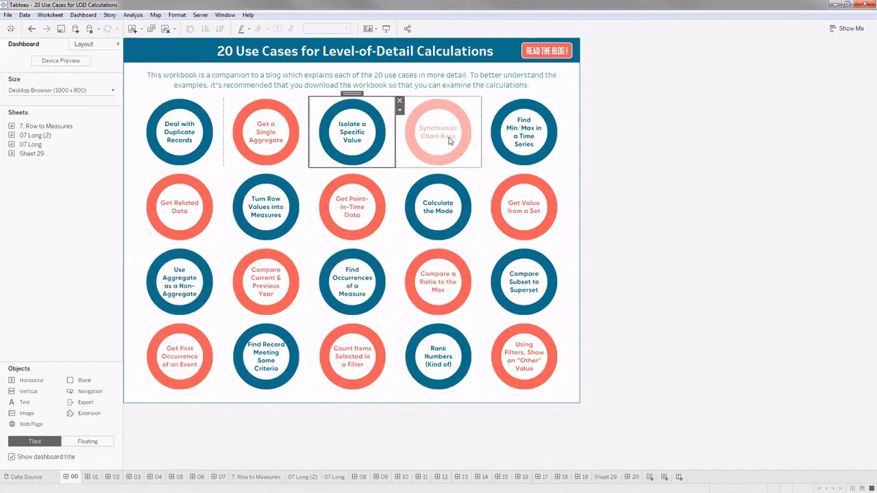
{"action": "left_click", "coordinate": [467, 110]}
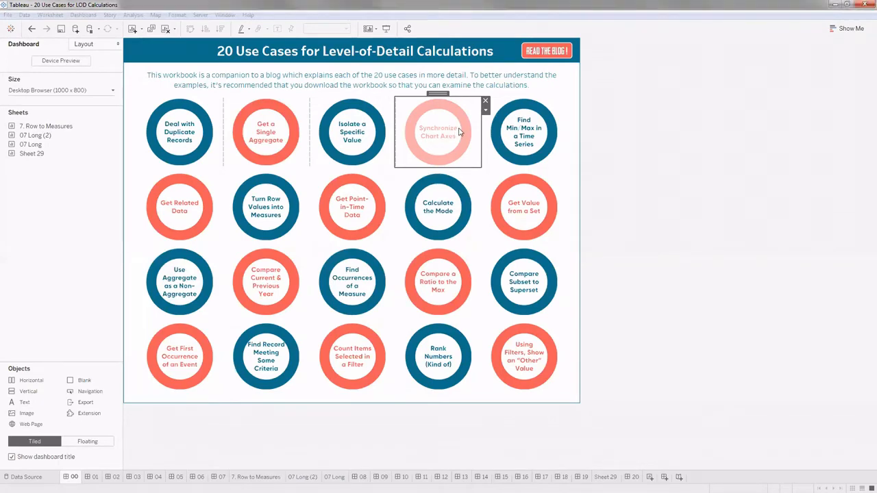
{"action": "left_click", "coordinate": [460, 132]}
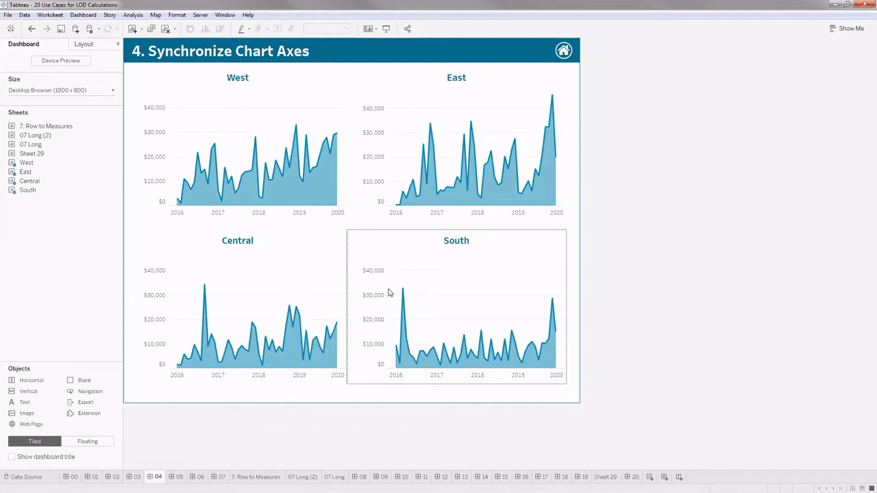
- Go from the Synchronize Chart Axes dashboard to the worksheet behind the East chart
{"action": "left_click", "coordinate": [222, 178]}
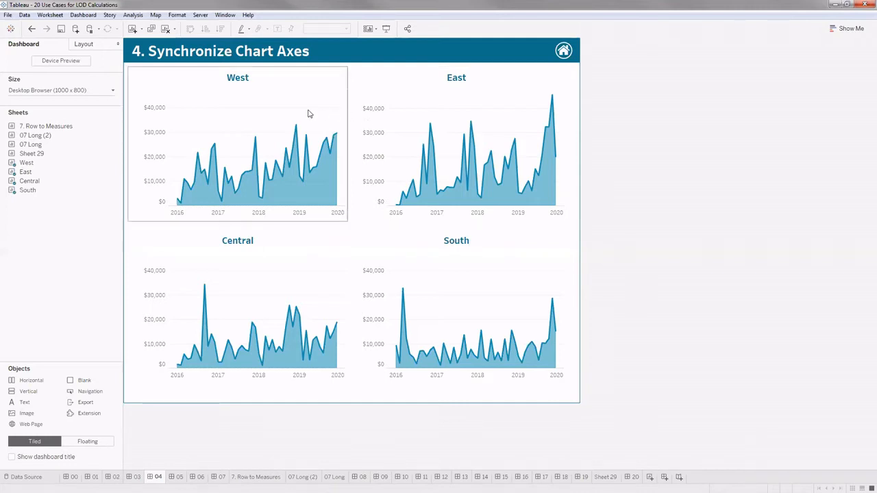
{"action": "left_click", "coordinate": [418, 96]}
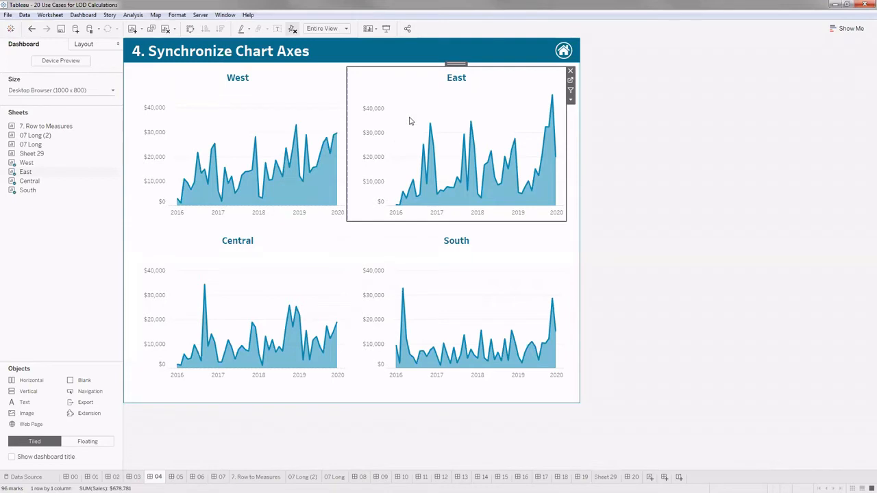
{"action": "left_click", "coordinate": [570, 81]}
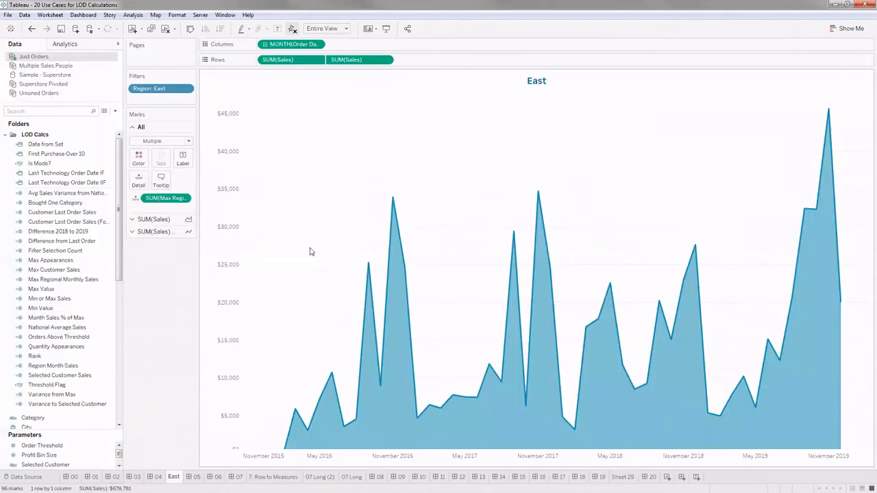
- Examine the range settings of the East chart's Sales axis and close the axis settings without changing them
{"action": "right_click", "coordinate": [227, 242]}
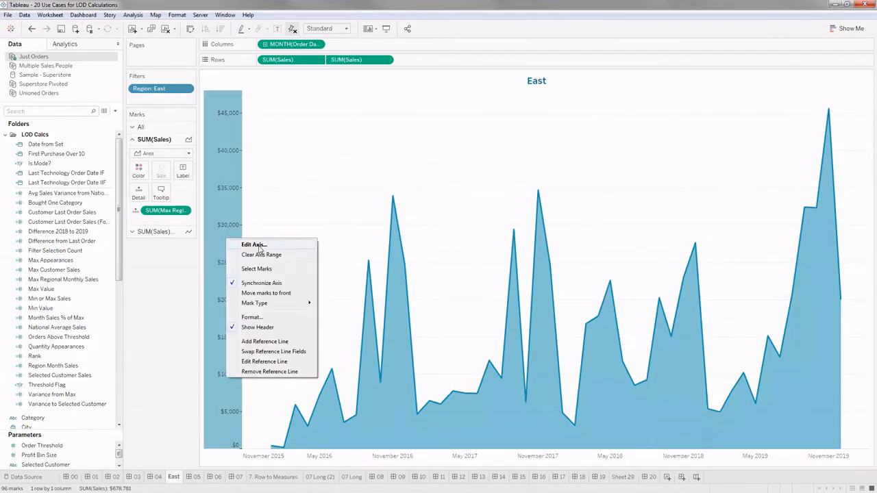
{"action": "left_click", "coordinate": [260, 243]}
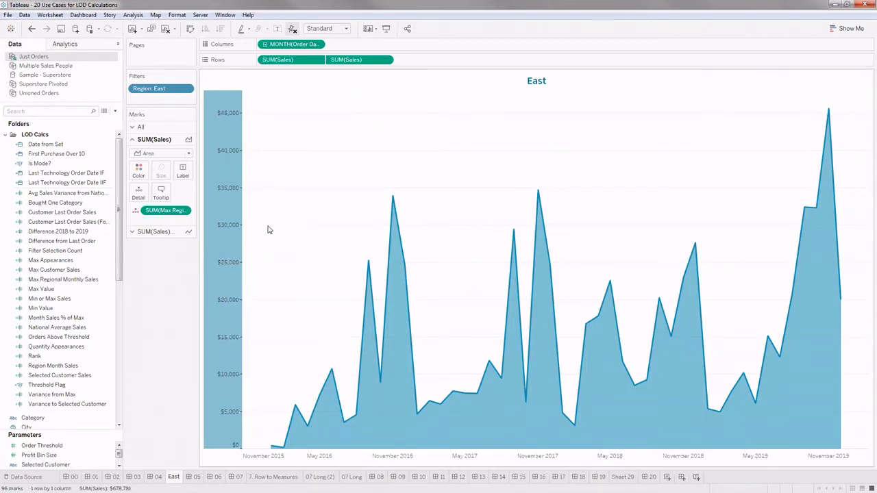
{"action": "double_click", "coordinate": [236, 272]}
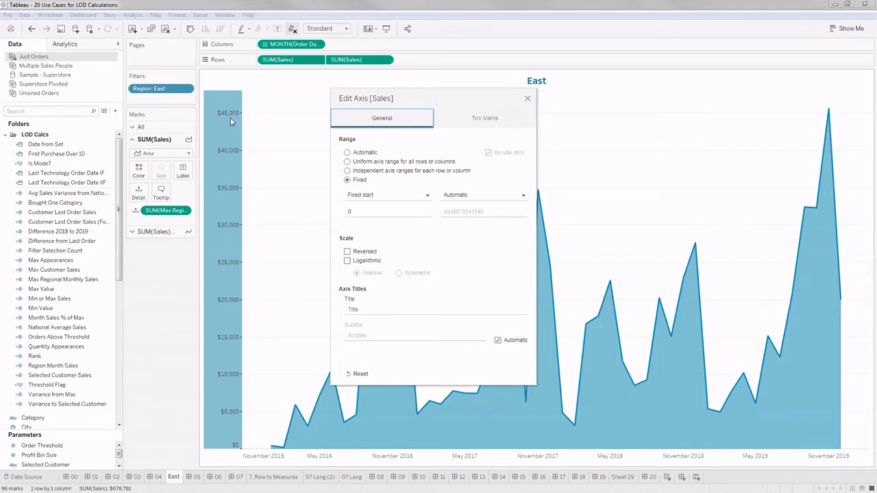
{"action": "left_click", "coordinate": [527, 101]}
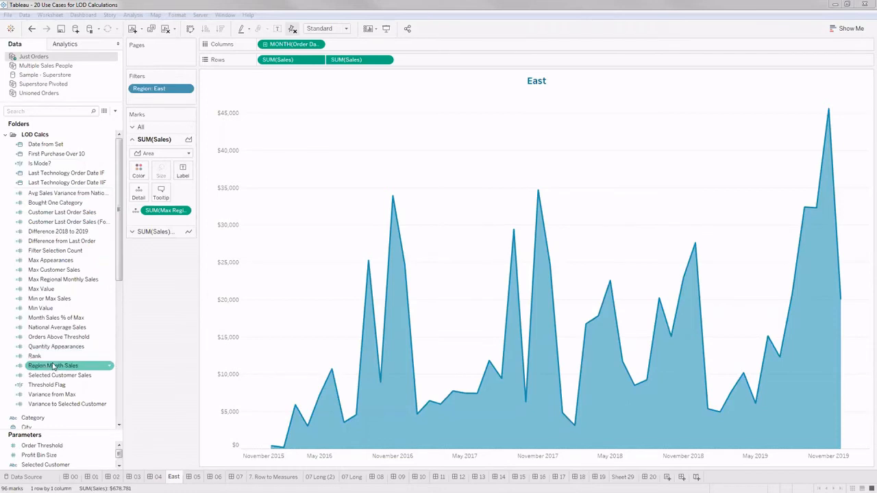
- Open the Region Month Sales calculation in the calculation editor and enlarge its formula text
{"action": "right_click", "coordinate": [78, 359]}
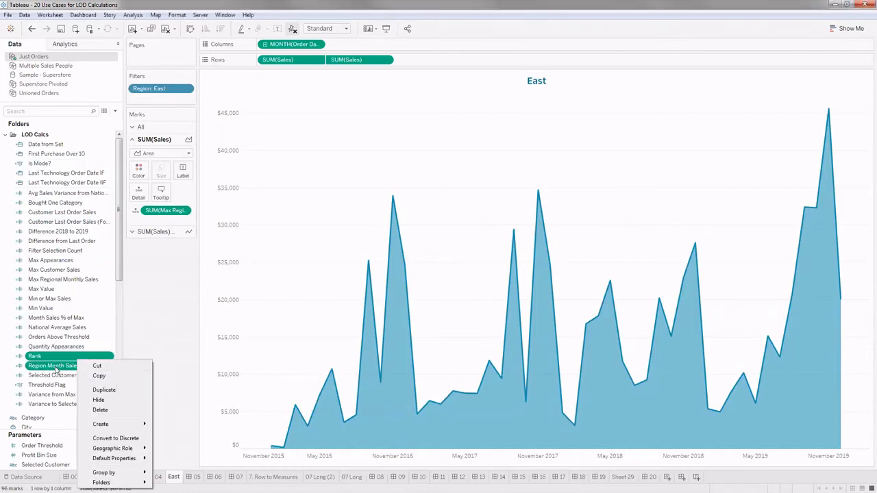
{"action": "left_click", "coordinate": [55, 368]}
{"action": "right_click", "coordinate": [56, 369]}
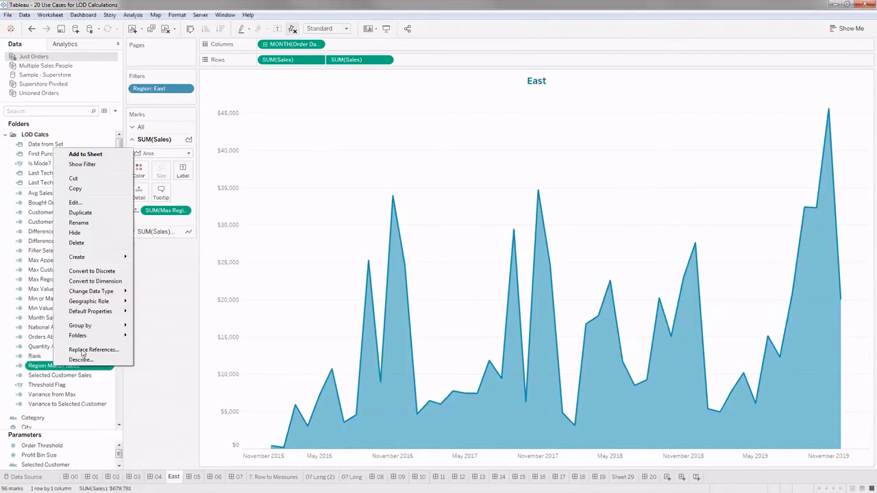
{"action": "left_click", "coordinate": [74, 203]}
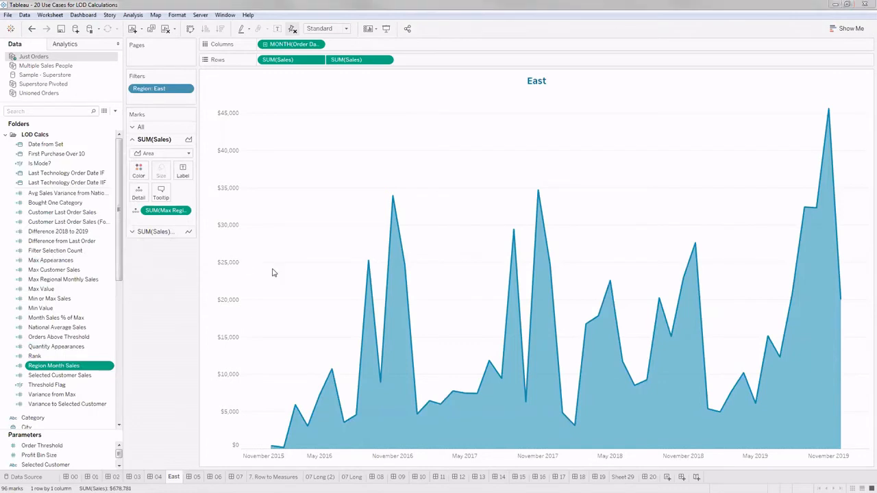
{"action": "left_click_drag", "start_coordinate": [272, 266], "coordinate": [420, 186]}
{"action": "key", "text": "ctrl+a"}
{"action": "scroll", "coordinate": [431, 246], "scroll_direction": "up", "scroll_amount": 5}
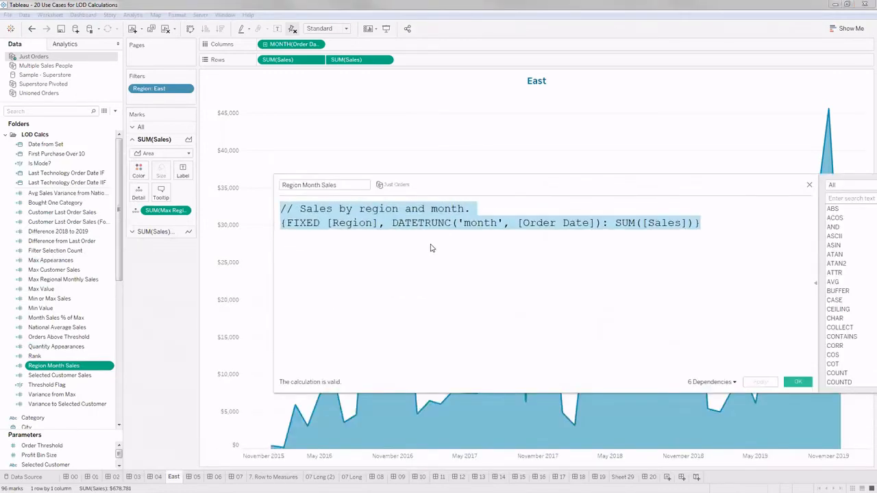
- Examine the Region, month DATETRUNC and SUM([Sales]) parts of the Region Month Sales formula and close the editor
{"action": "left_click", "coordinate": [430, 247]}
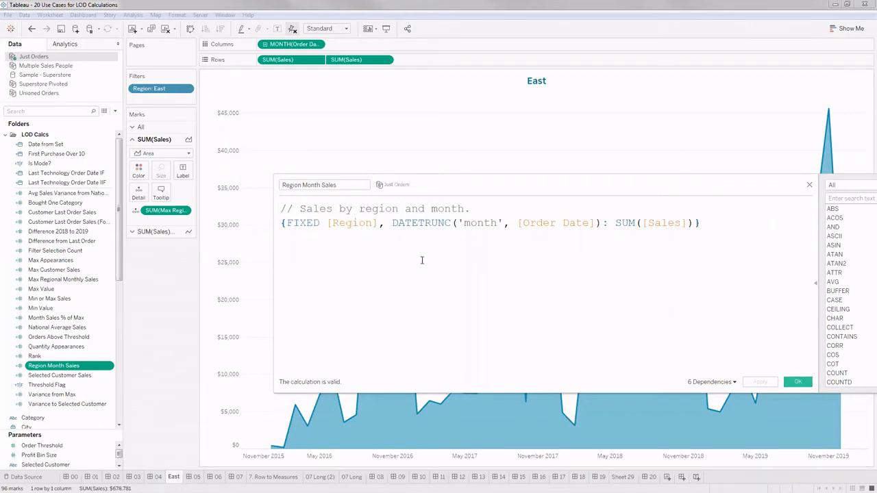
{"action": "left_click_drag", "start_coordinate": [378, 223], "coordinate": [327, 223]}
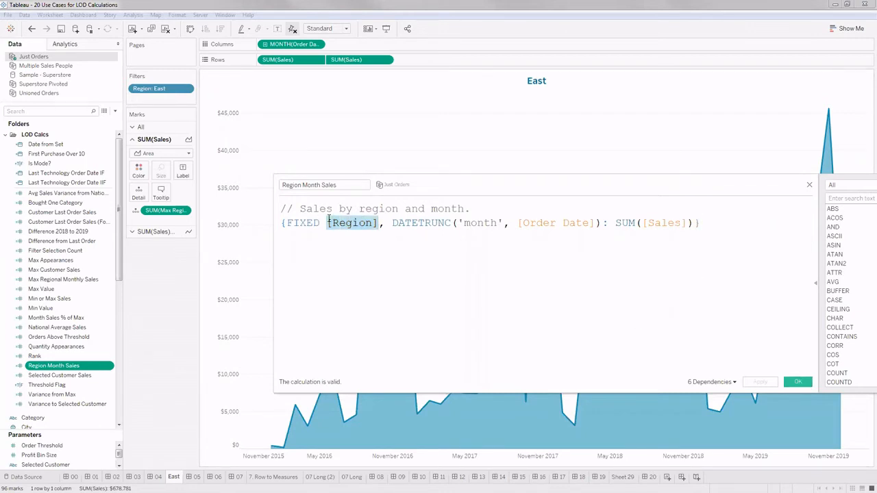
{"action": "left_click_drag", "start_coordinate": [393, 222], "coordinate": [488, 233]}
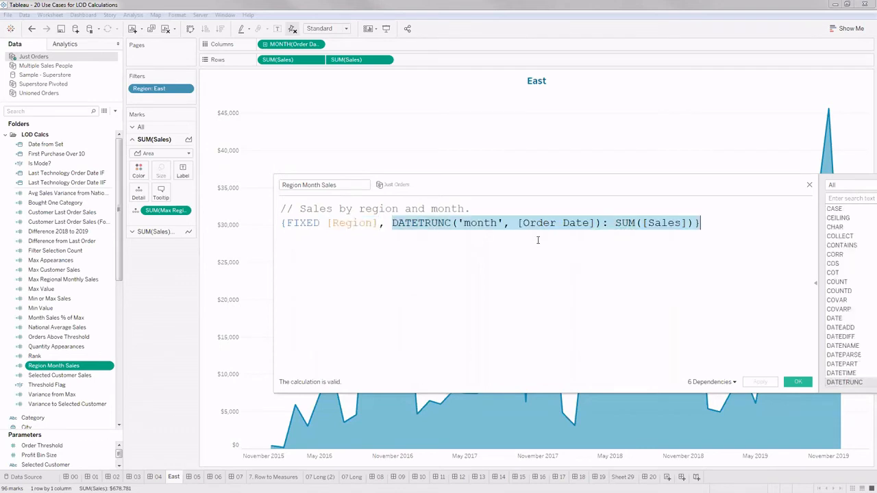
{"action": "left_click_drag", "start_coordinate": [582, 233], "coordinate": [694, 223]}
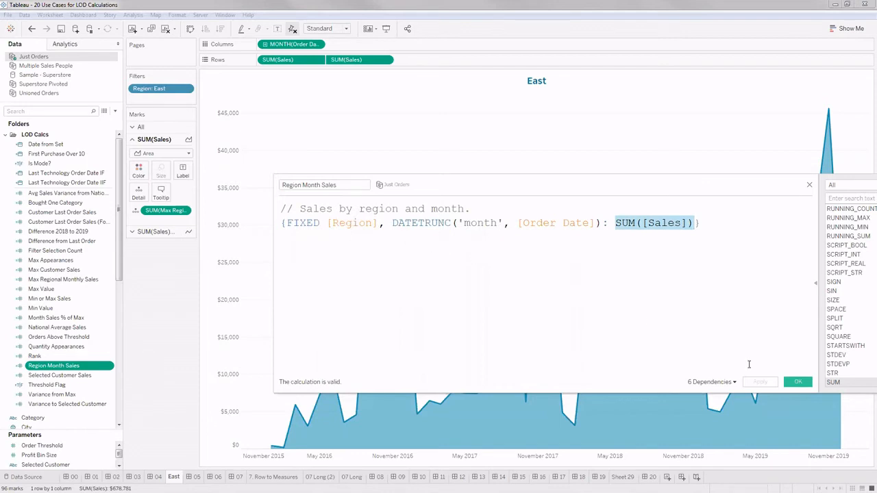
{"action": "left_click", "coordinate": [798, 382]}
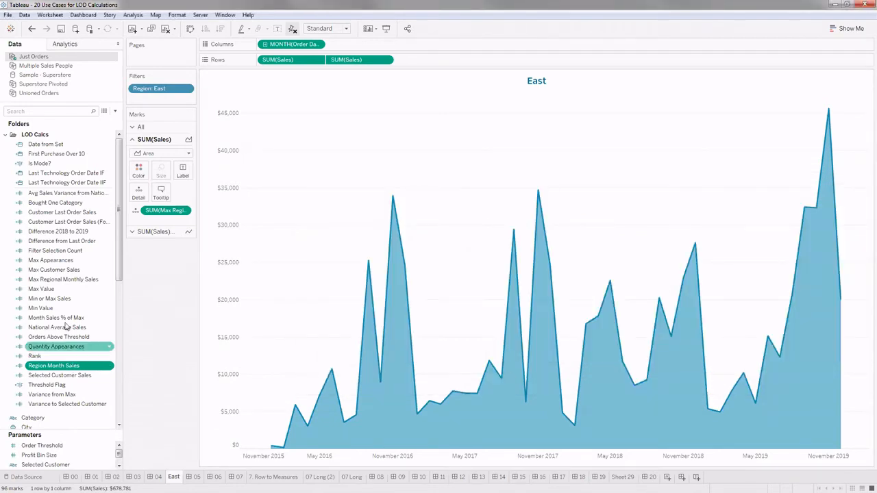
- Examine the FIXED MAX formula of the Max Regional Monthly Sales calculation at a larger text size and close the editor
{"action": "right_click", "coordinate": [67, 283]}
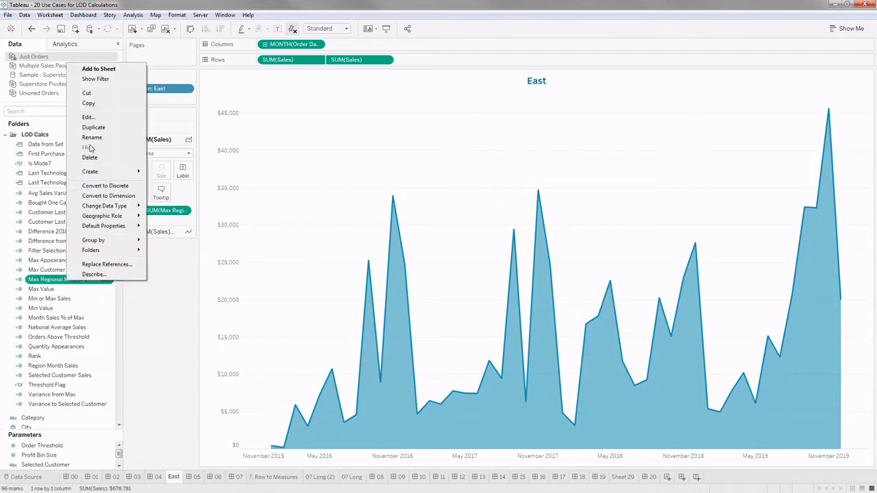
{"action": "left_click", "coordinate": [327, 188]}
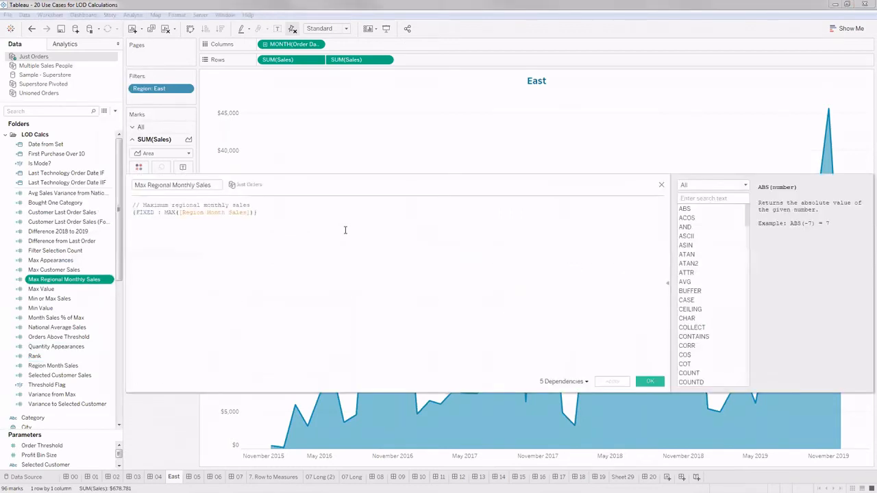
{"action": "key", "text": "ctrl+a"}
{"action": "scroll", "coordinate": [344, 231], "scroll_direction": "up", "scroll_amount": 6}
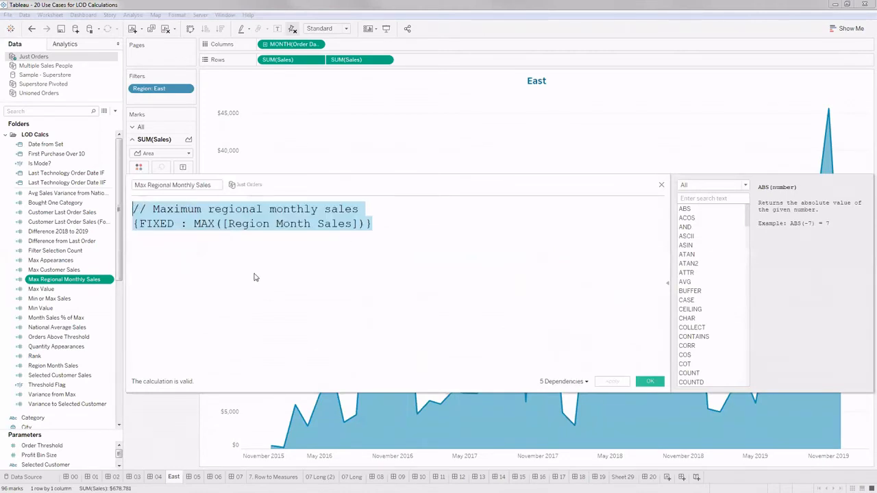
{"action": "left_click", "coordinate": [255, 278]}
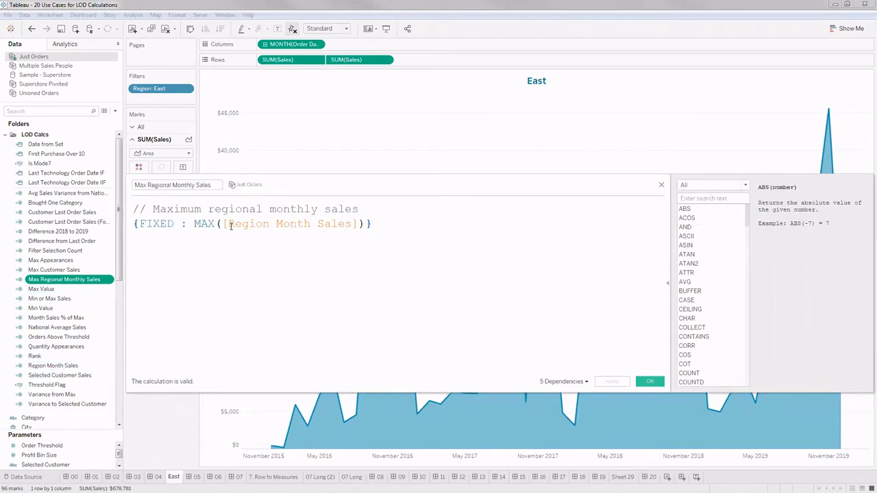
{"action": "left_click_drag", "start_coordinate": [194, 224], "coordinate": [368, 225]}
{"action": "left_click", "coordinate": [650, 380]}
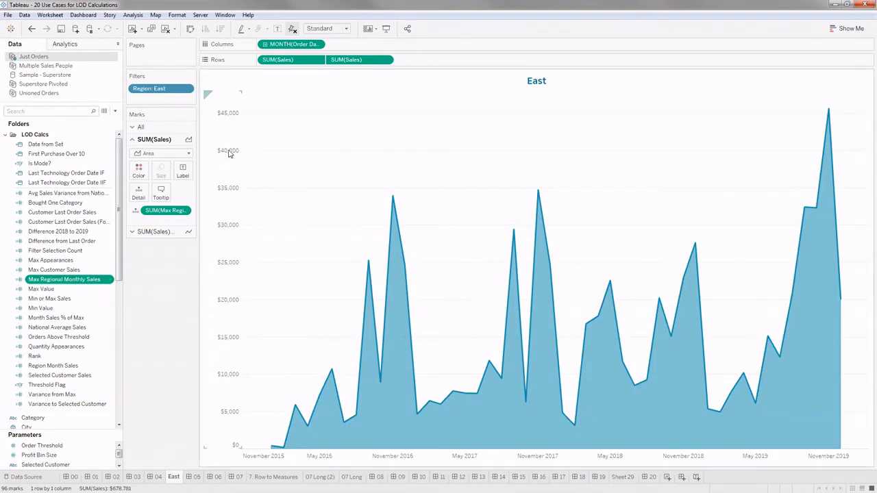
- Remove the hidden reference line near the top of the East chart and undo the removal
{"action": "right_click", "coordinate": [384, 111]}
{"action": "left_click", "coordinate": [314, 129]}
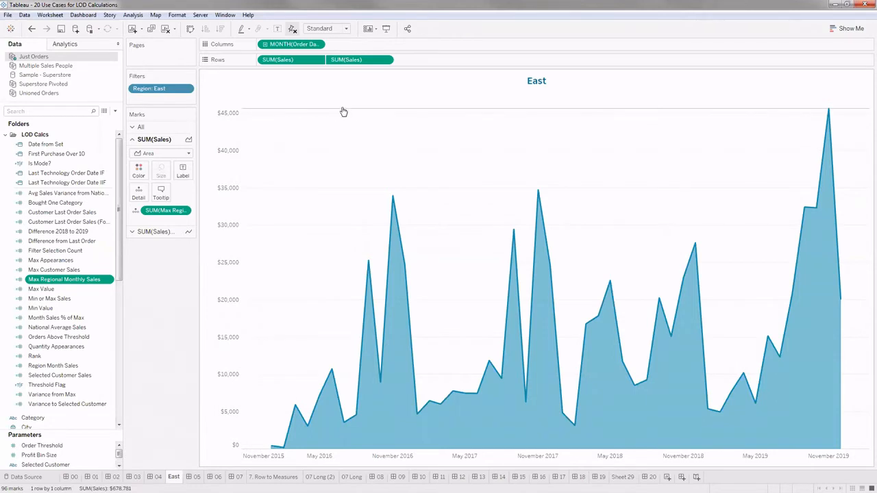
{"action": "right_click", "coordinate": [356, 112]}
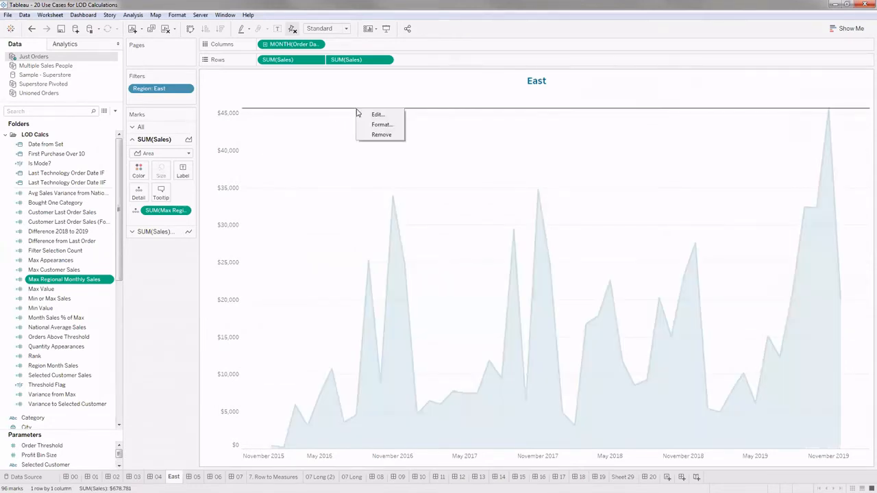
{"action": "left_click", "coordinate": [382, 135]}
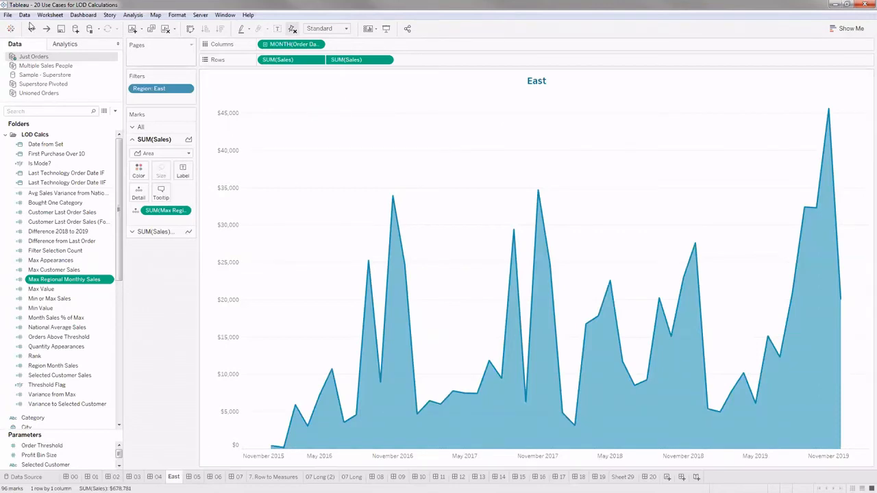
- Examine the East chart's reference line settings without changing them, and compare the charts on the Synchronize Chart Axes dashboard
{"action": "left_click", "coordinate": [361, 108]}
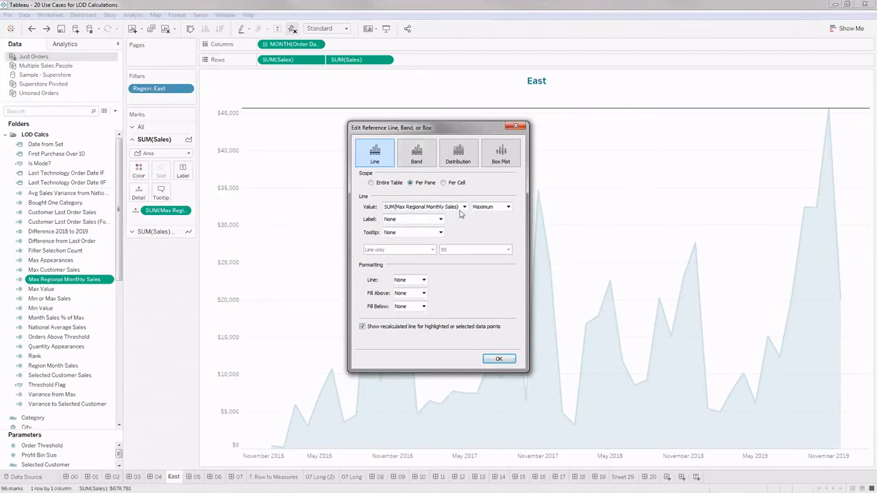
{"action": "left_click", "coordinate": [516, 130]}
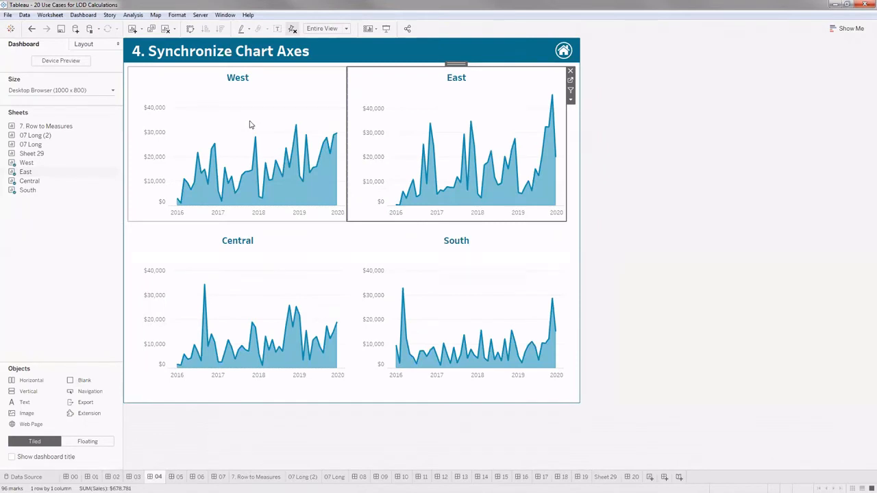
{"action": "left_click", "coordinate": [254, 96]}
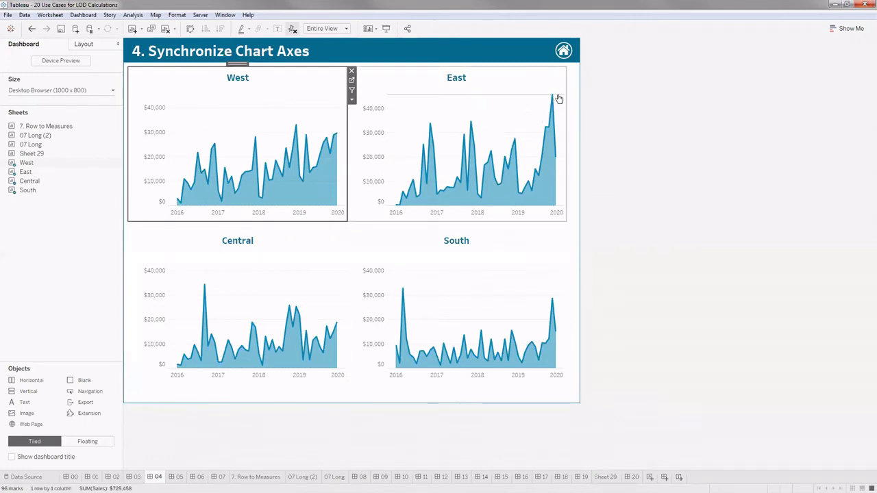
{"action": "left_click", "coordinate": [620, 144]}
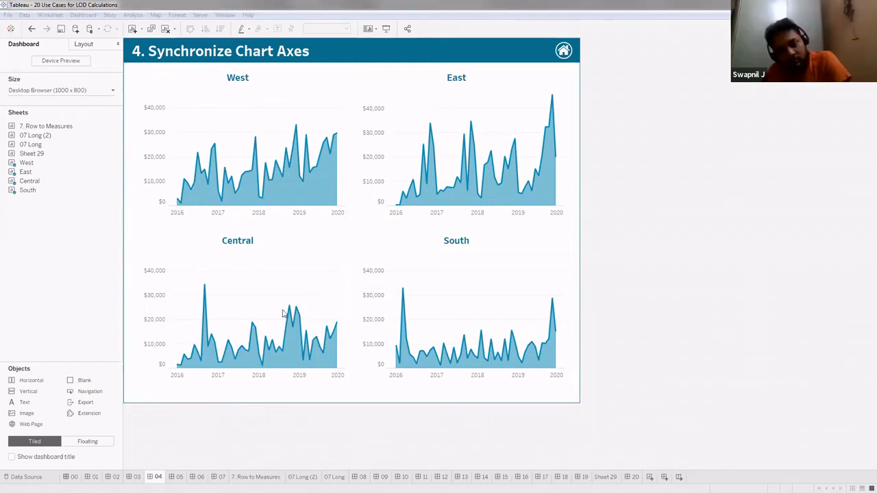
- Return to the overview dashboard and open the Find Min/Max in a Time Series use case
{"action": "left_click", "coordinate": [563, 51], "text": "alt"}
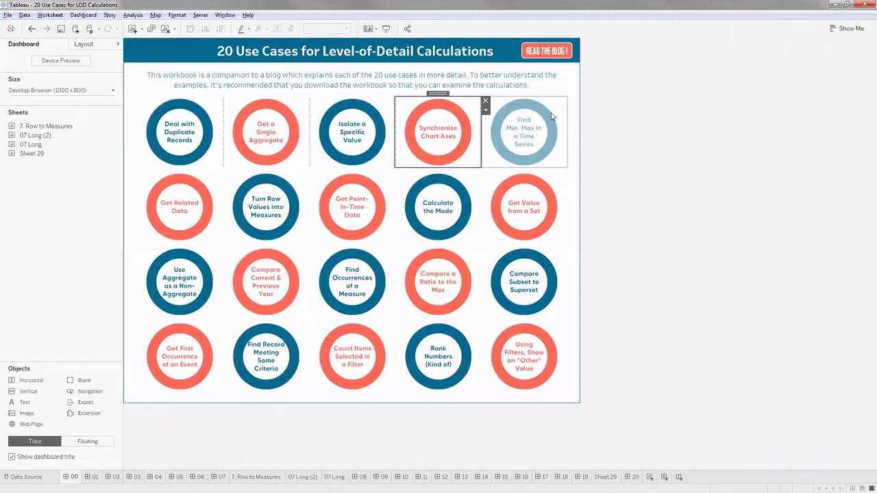
{"action": "left_click", "coordinate": [548, 117]}
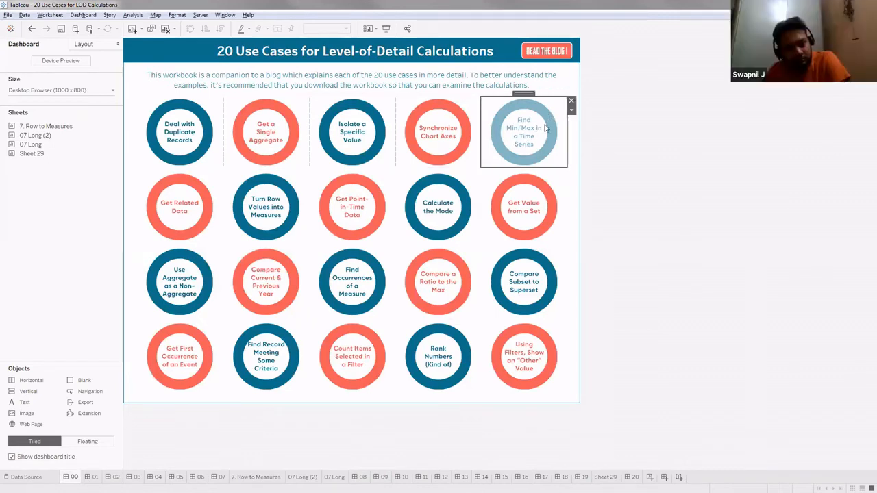
{"action": "left_click", "coordinate": [546, 128], "text": "alt"}
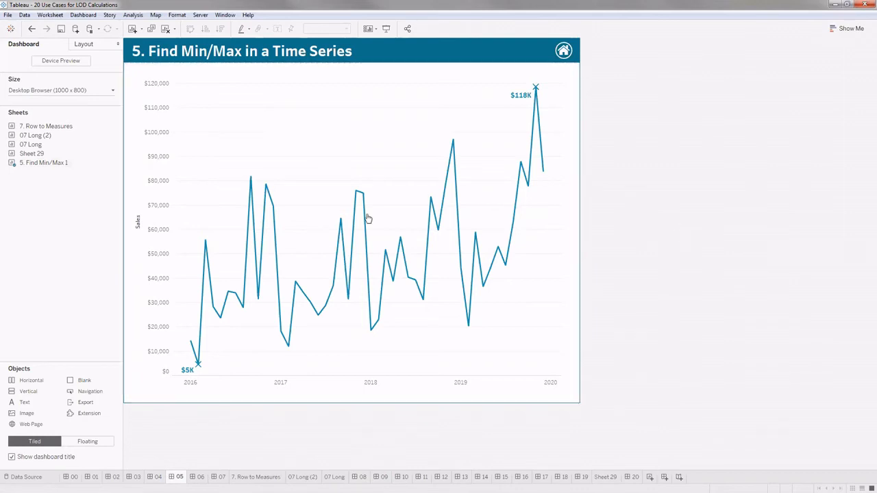
- Go to the worksheet behind the Find Min/Max chart and widen its Marks area
{"action": "left_click", "coordinate": [582, 78]}
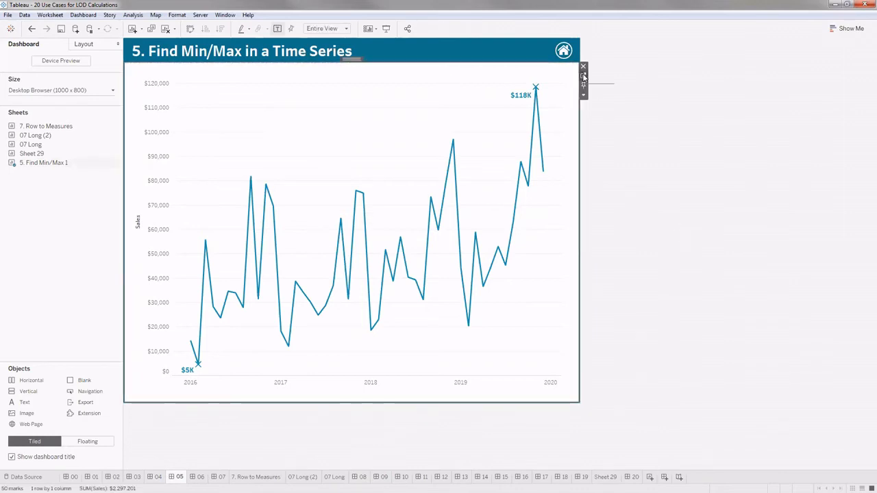
{"action": "left_click", "coordinate": [583, 77]}
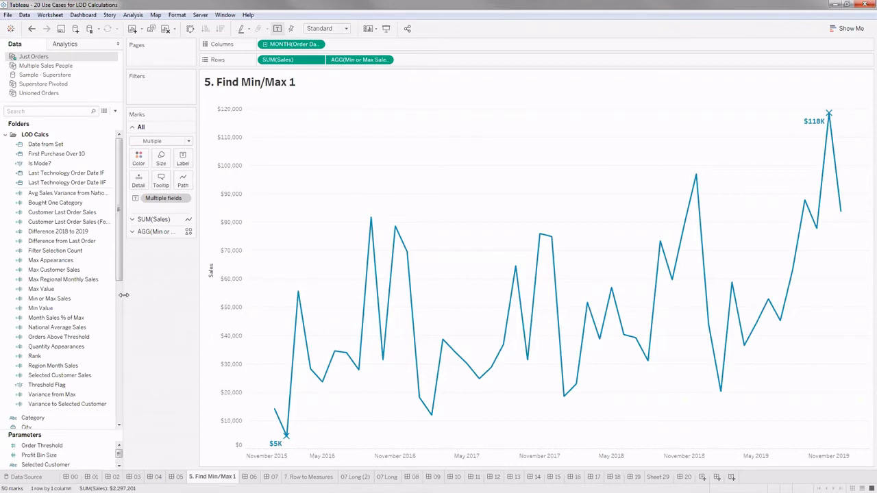
{"action": "left_click_drag", "start_coordinate": [122, 295], "coordinate": [109, 295]}
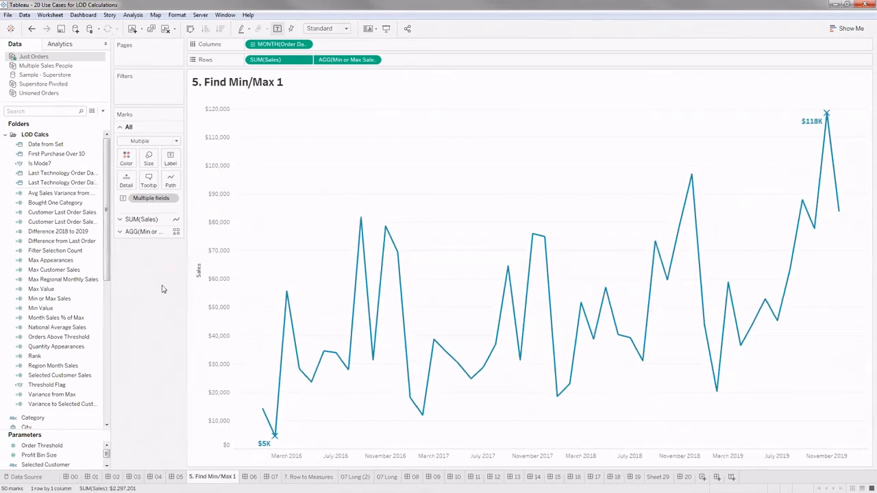
{"action": "left_click_drag", "start_coordinate": [188, 267], "coordinate": [249, 268]}
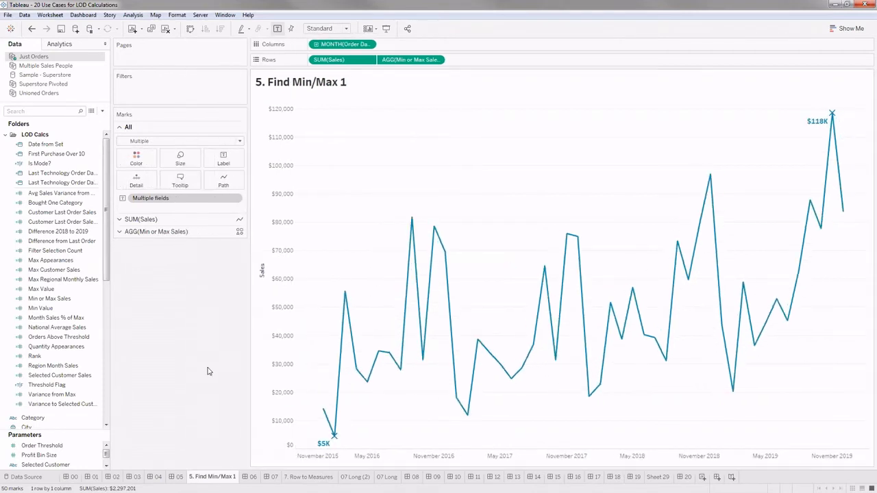
- Examine the mark label options, including the Min/Max choice, and close them without changing anything
{"action": "left_click", "coordinate": [218, 164]}
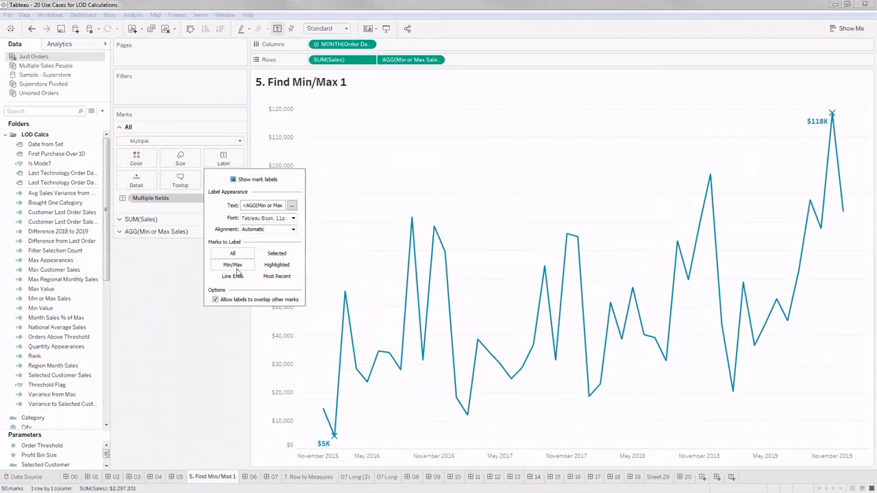
{"action": "left_click", "coordinate": [157, 338]}
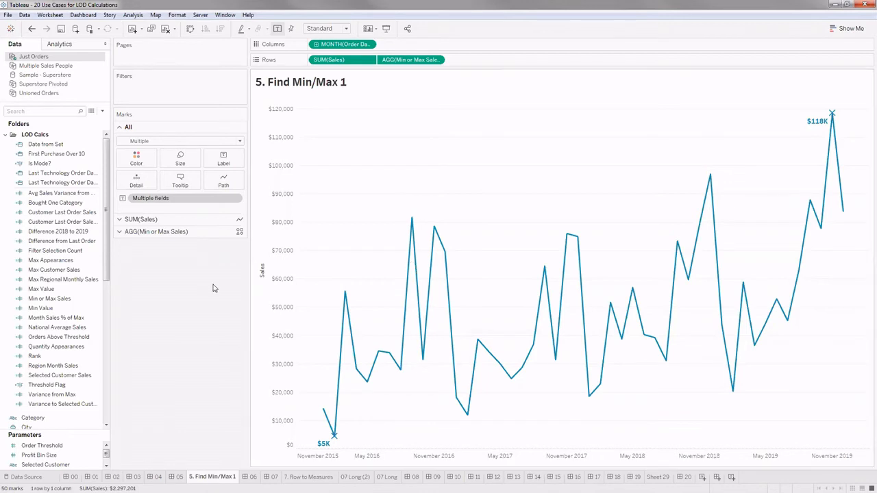
{"action": "left_click", "coordinate": [224, 159]}
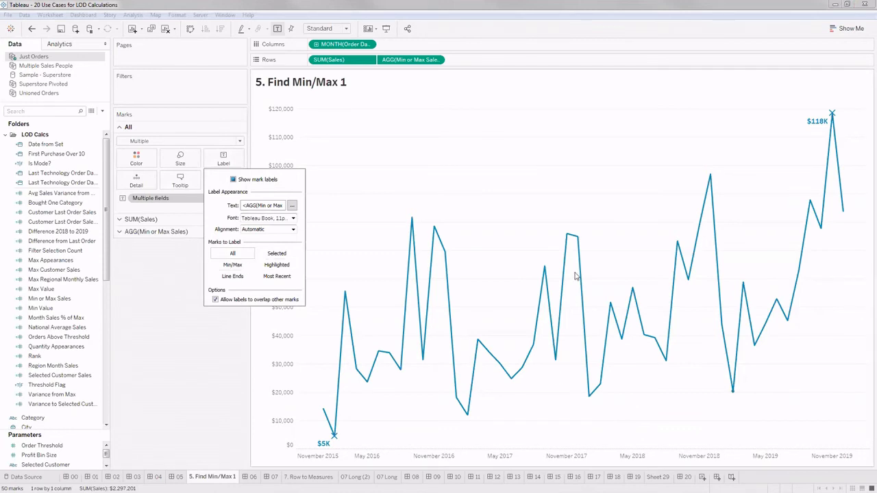
{"action": "left_click", "coordinate": [181, 350]}
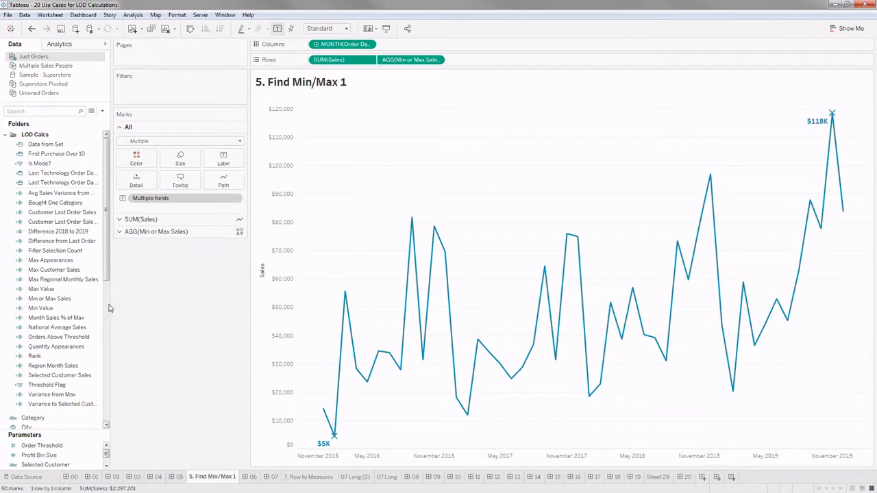
- Widen the data area, narrow the marks area, and turn off the dual axis for the Min or Max Sales measure
{"action": "left_click_drag", "start_coordinate": [107, 302], "coordinate": [145, 306]}
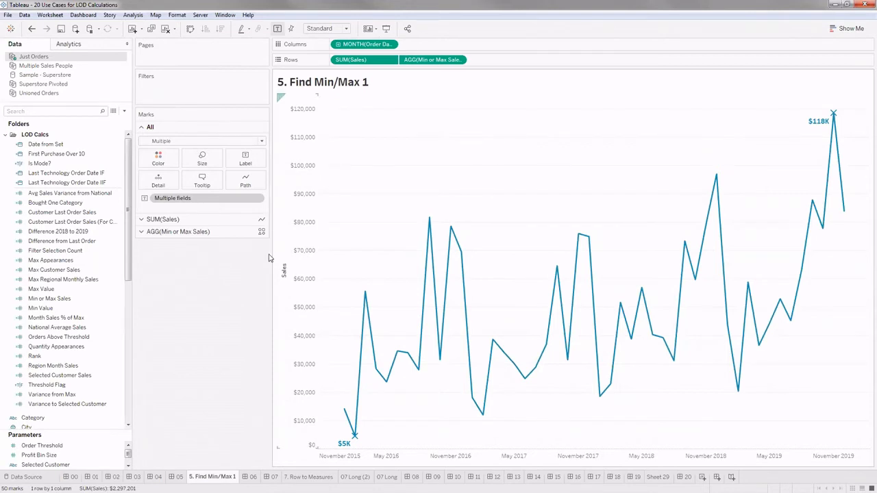
{"action": "left_click_drag", "start_coordinate": [270, 249], "coordinate": [219, 255]}
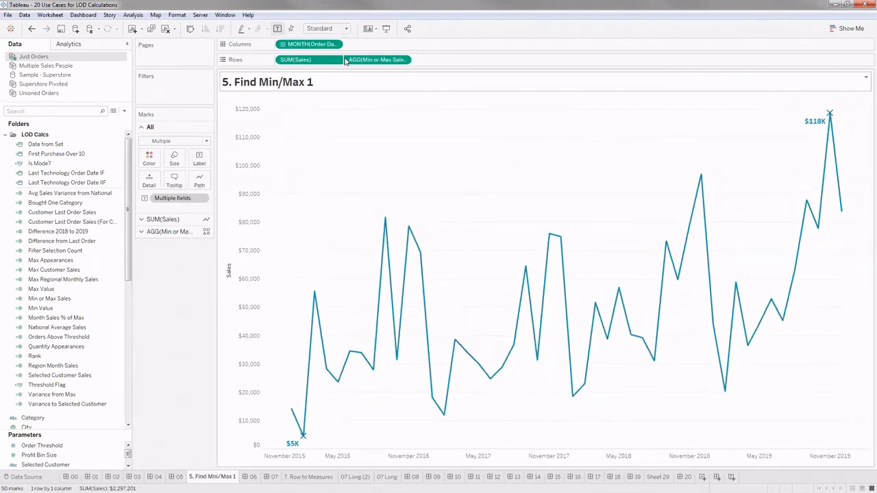
{"action": "left_click", "coordinate": [404, 59]}
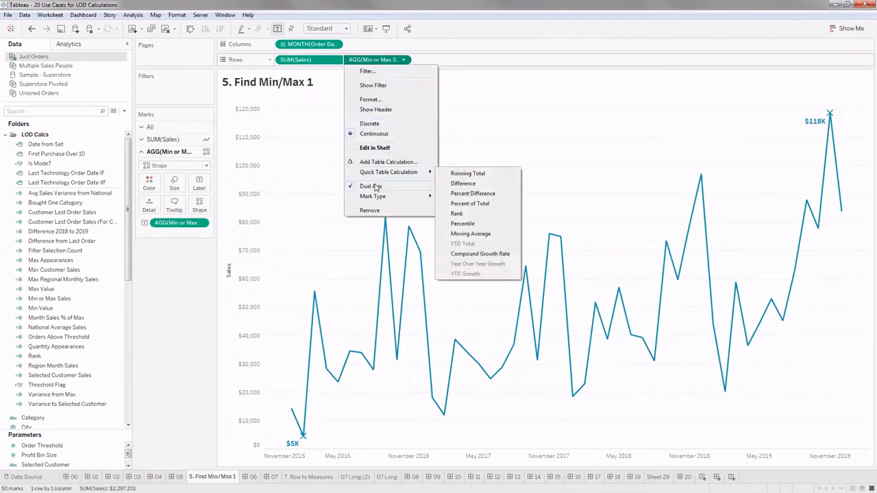
{"action": "left_click", "coordinate": [387, 187]}
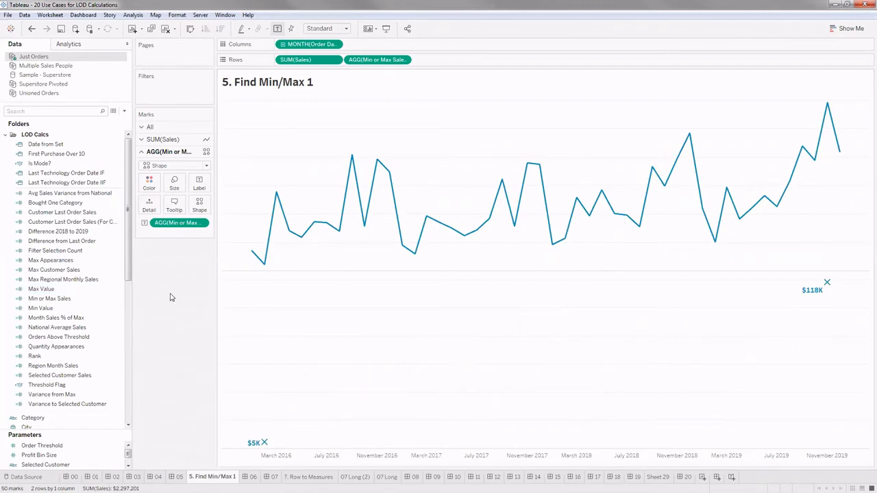
- Open the Max Value calculation for editing, enlarge its formula text and move the editor clear of the lower chart
{"action": "left_click", "coordinate": [76, 231]}
{"action": "left_click", "coordinate": [76, 204]}
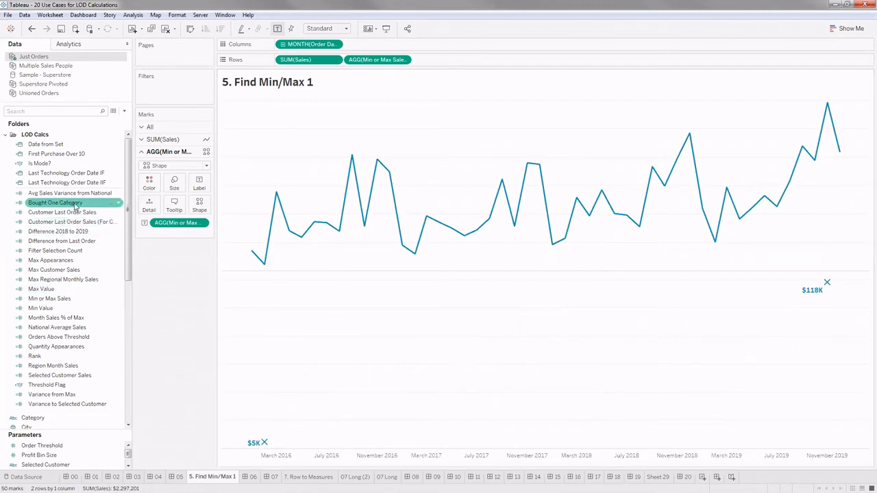
{"action": "right_click", "coordinate": [48, 291]}
{"action": "left_click", "coordinate": [93, 135]}
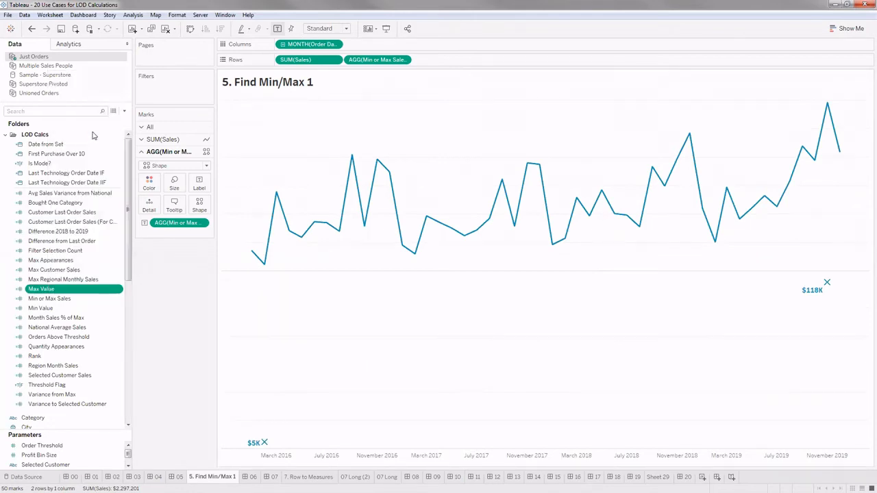
{"action": "key", "text": "ctrl+a"}
{"action": "scroll", "coordinate": [351, 258], "scroll_direction": "up", "scroll_amount": 2}
{"action": "left_click", "coordinate": [155, 220]}
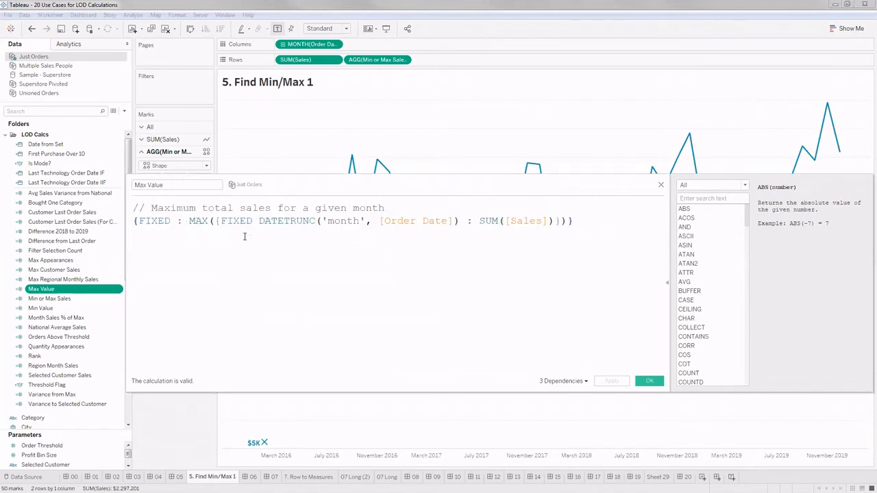
{"action": "left_click", "coordinate": [214, 221]}
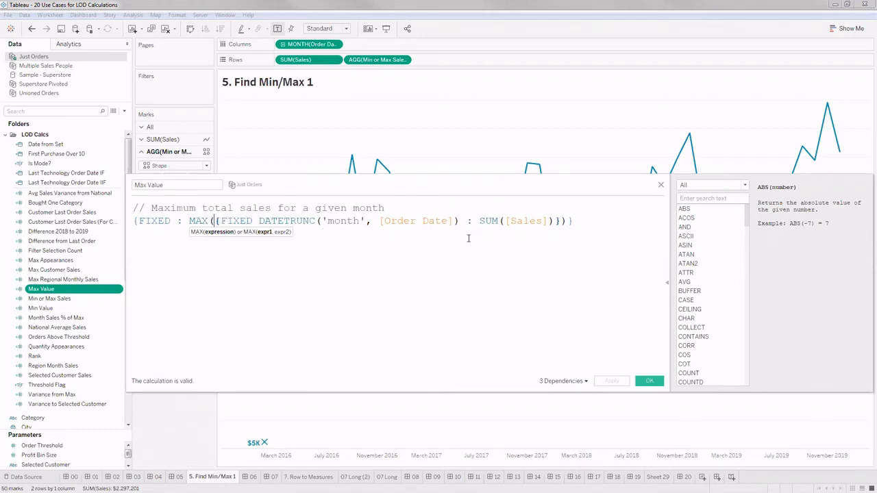
{"action": "left_click_drag", "start_coordinate": [526, 187], "coordinate": [543, 68]}
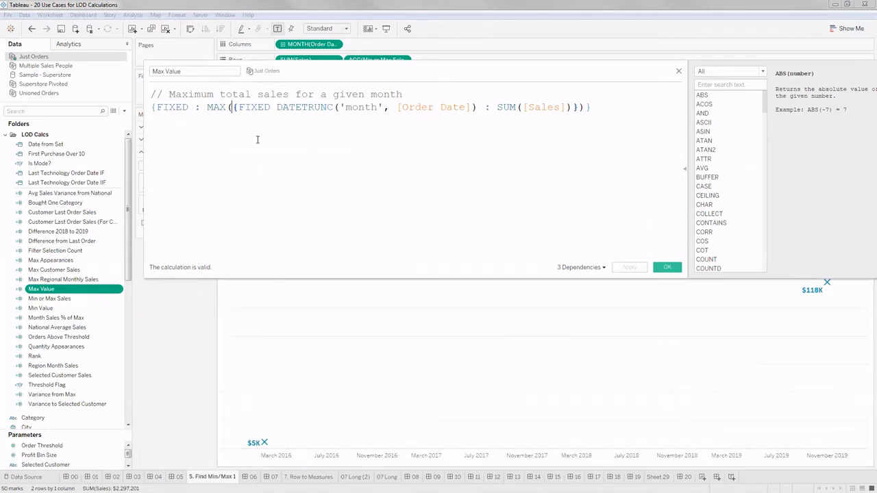
- Examine the nested monthly FIXED expression and the outer FIXED MAX in the Max Value formula, and close it unchanged
{"action": "left_click", "coordinate": [232, 107]}
{"action": "type", "text": "("}
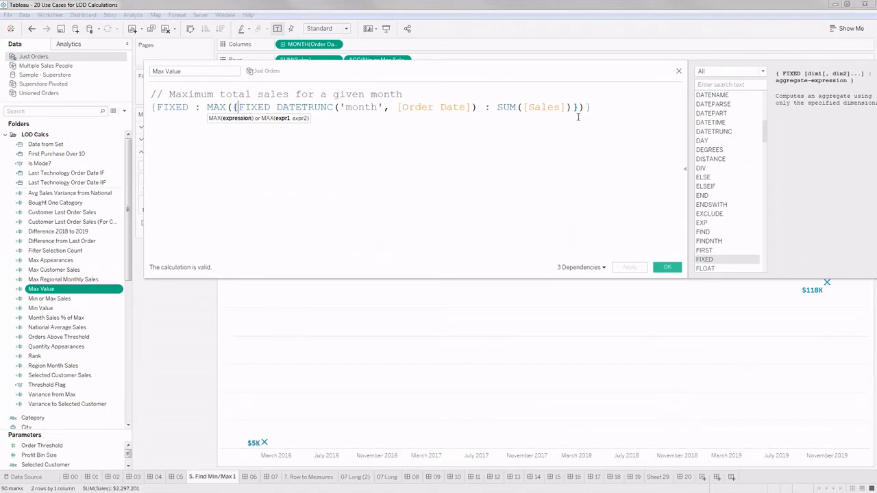
{"action": "left_click", "coordinate": [582, 107]}
{"action": "type", "text": ")"}
{"action": "left_click", "coordinate": [579, 108], "text": "shift"}
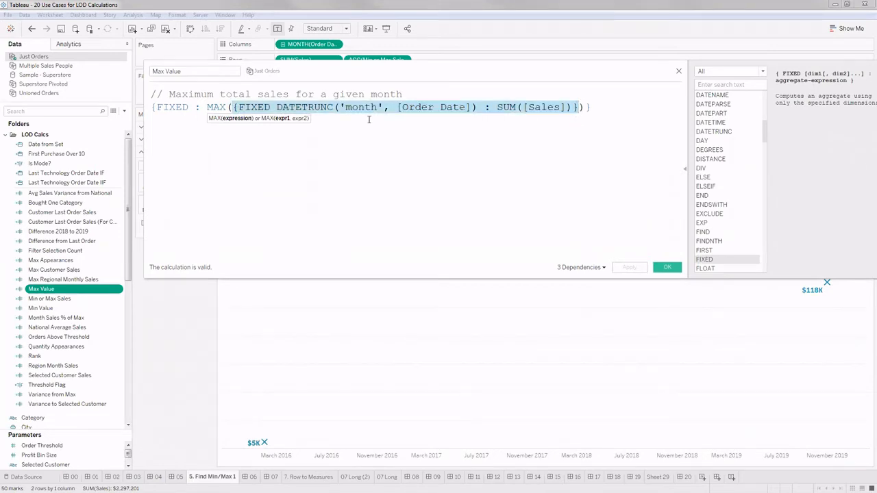
{"action": "type", "text": "("}
{"action": "double_click", "coordinate": [208, 104]}
{"action": "left_click", "coordinate": [219, 139]}
{"action": "double_click", "coordinate": [192, 108]}
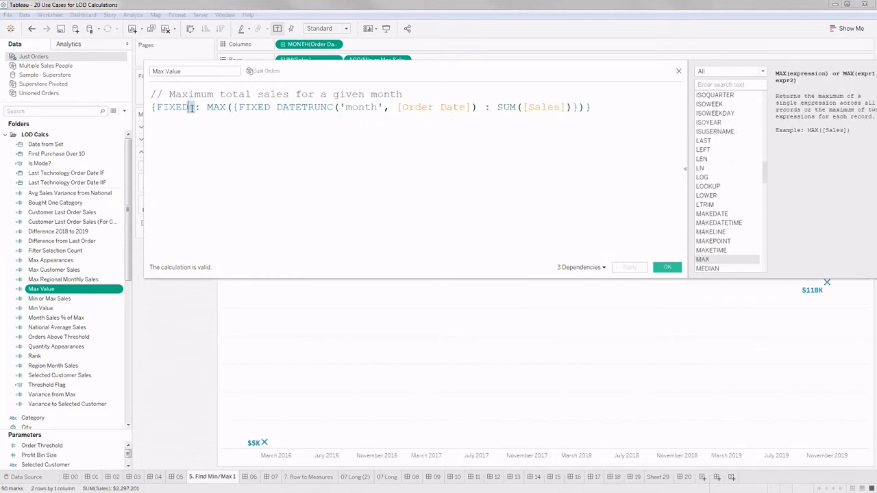
{"action": "left_click_drag", "start_coordinate": [623, 122], "coordinate": [148, 97]}
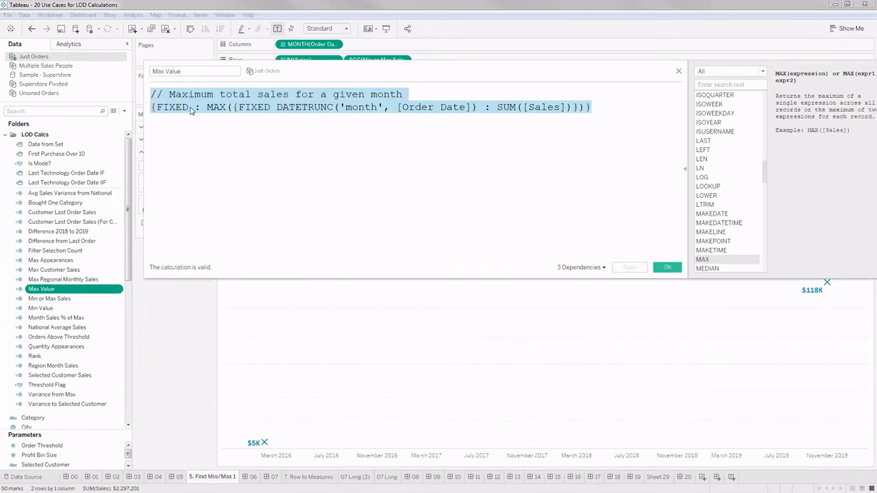
{"action": "left_click", "coordinate": [665, 255]}
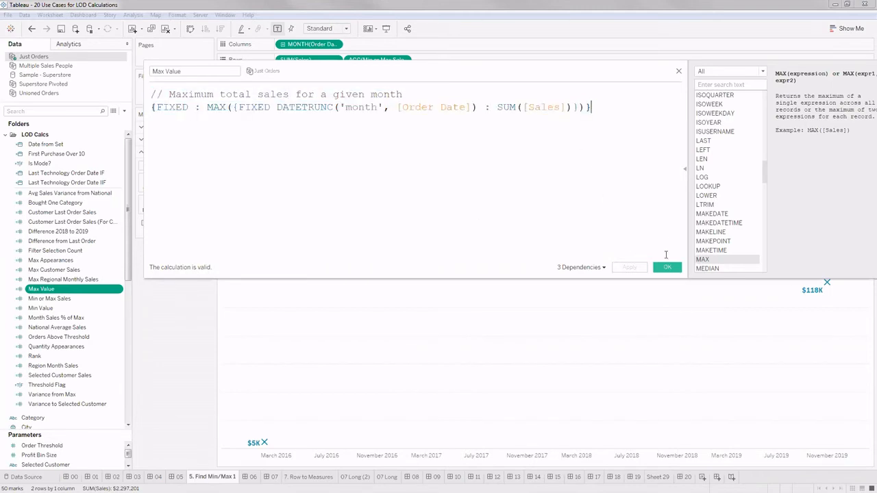
{"action": "left_click", "coordinate": [667, 269]}
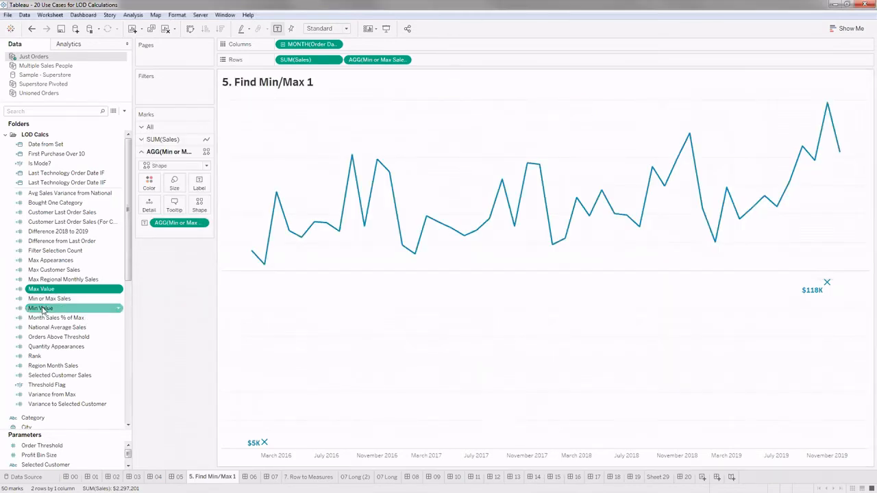
- Open the Min Value calculation with enlarged text, examine its MIN function, and close it without changes
{"action": "right_click", "coordinate": [42, 308]}
{"action": "left_click", "coordinate": [72, 330]}
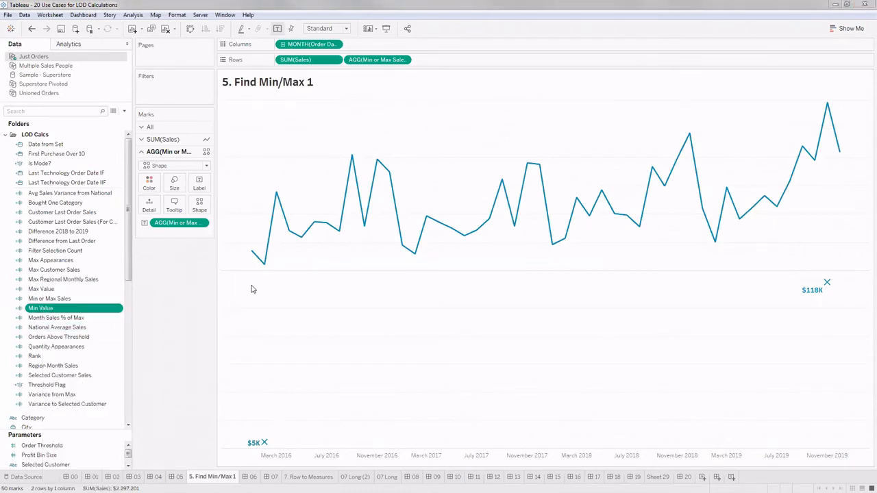
{"action": "key", "text": "ctrl+a"}
{"action": "scroll", "coordinate": [293, 160], "scroll_direction": "up", "scroll_amount": 6}
{"action": "left_click", "coordinate": [285, 137]}
{"action": "left_click", "coordinate": [197, 111]}
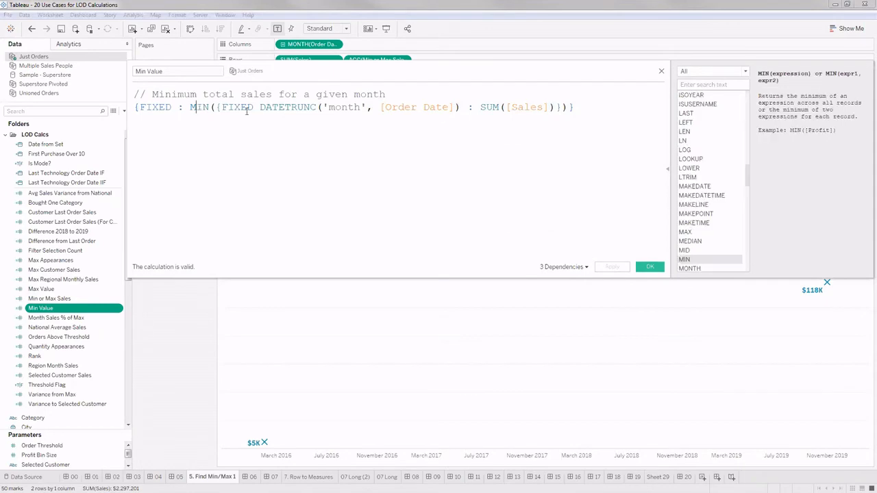
{"action": "left_click", "coordinate": [650, 266]}
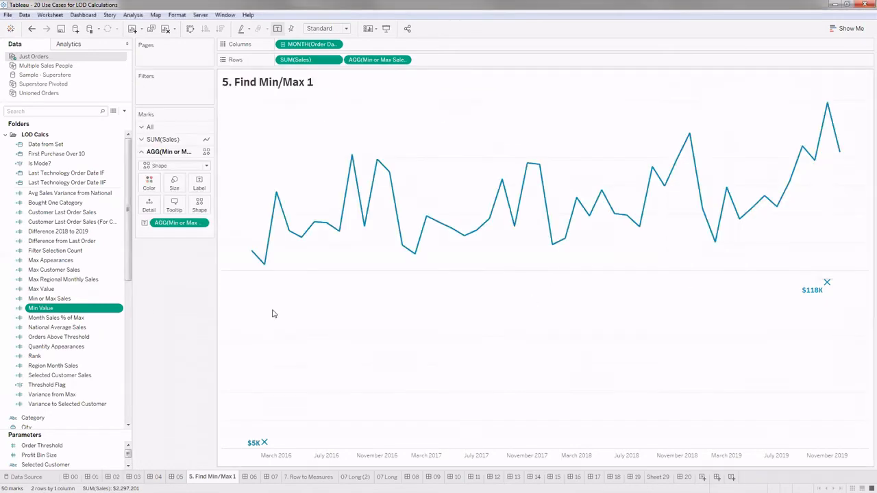
- Open the Min or Max Sales calculation, enlarge its text to read the IF condition, and close it without changes
{"action": "right_click", "coordinate": [77, 300]}
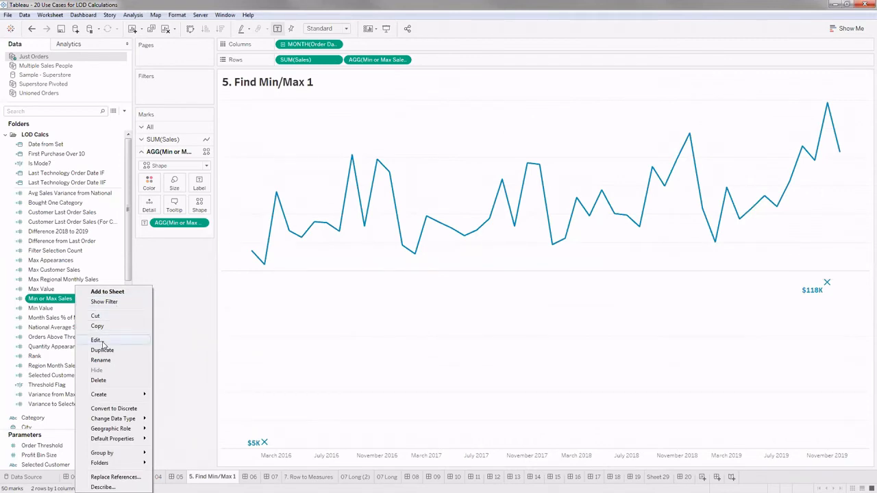
{"action": "left_click", "coordinate": [101, 341]}
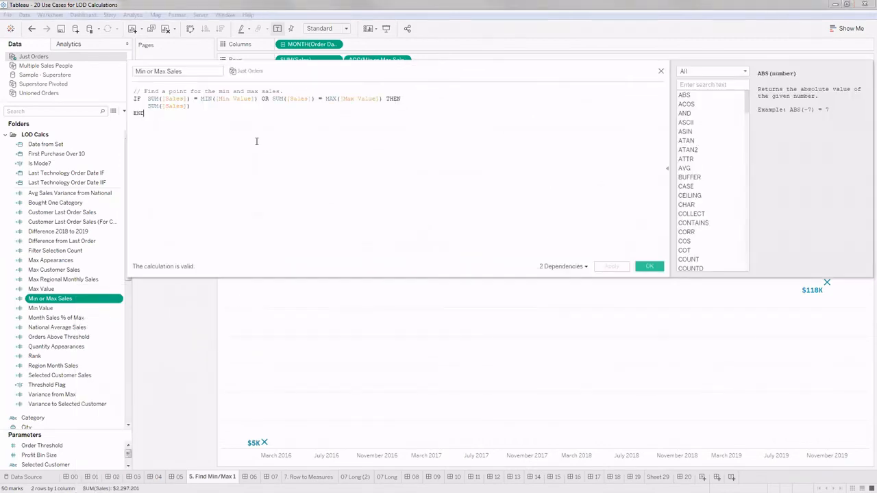
{"action": "key", "text": "ctrl+a"}
{"action": "scroll", "coordinate": [263, 153], "scroll_direction": "up", "scroll_amount": 2}
{"action": "scroll", "coordinate": [263, 153], "scroll_direction": "up", "scroll_amount": 2}
{"action": "left_click", "coordinate": [274, 165]}
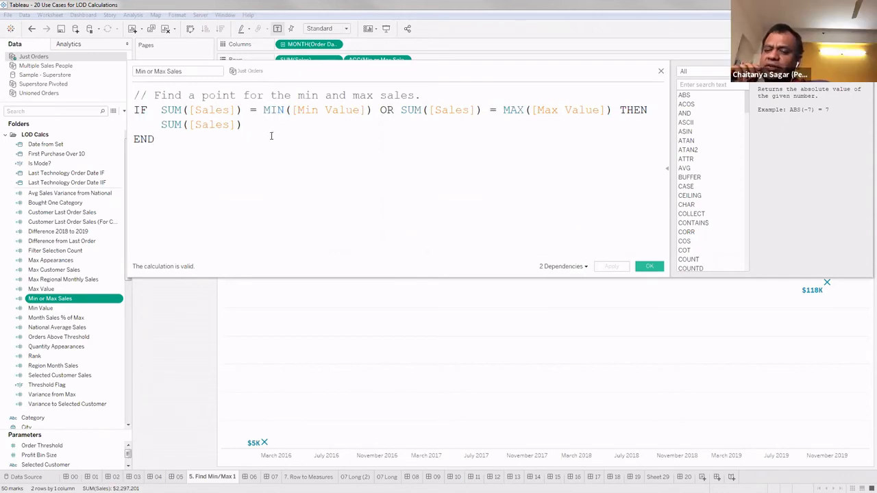
{"action": "left_click", "coordinate": [651, 267]}
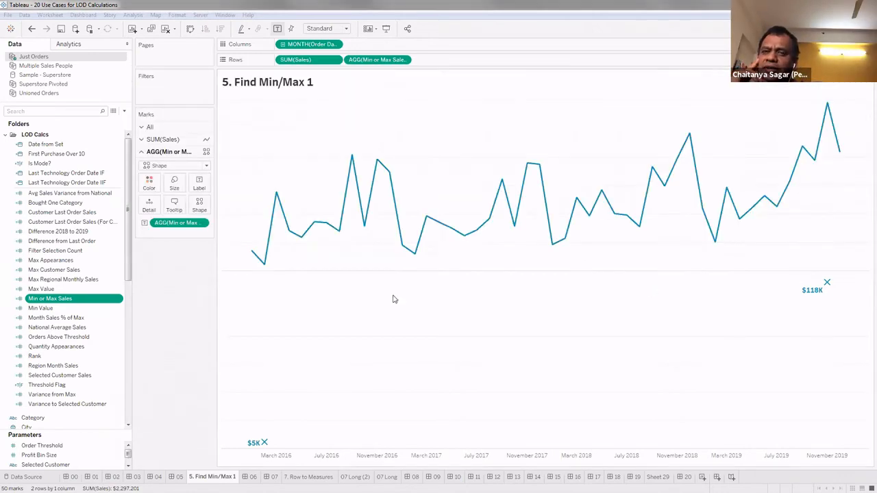
- Reopen the Min Value calculation, highlight its inner FIXED expression with enlarged text, and undo the accidental formula edit
{"action": "left_click", "coordinate": [48, 309]}
{"action": "right_click", "coordinate": [48, 309]}
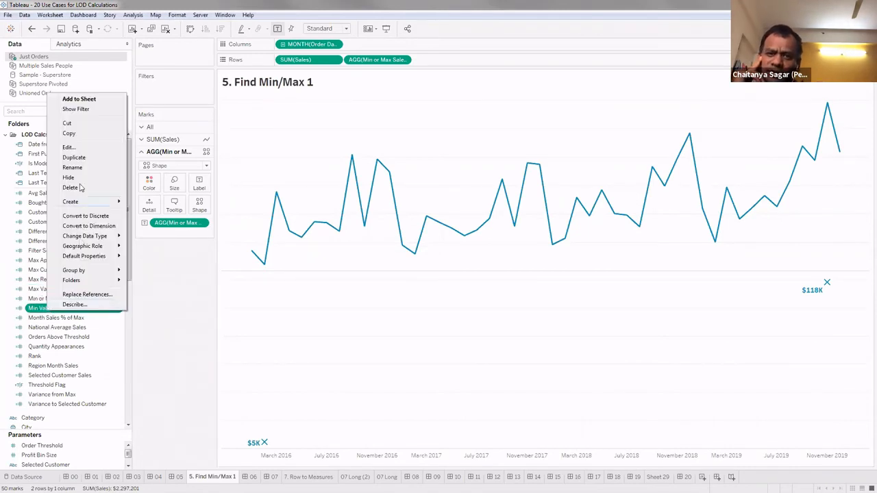
{"action": "left_click", "coordinate": [77, 151]}
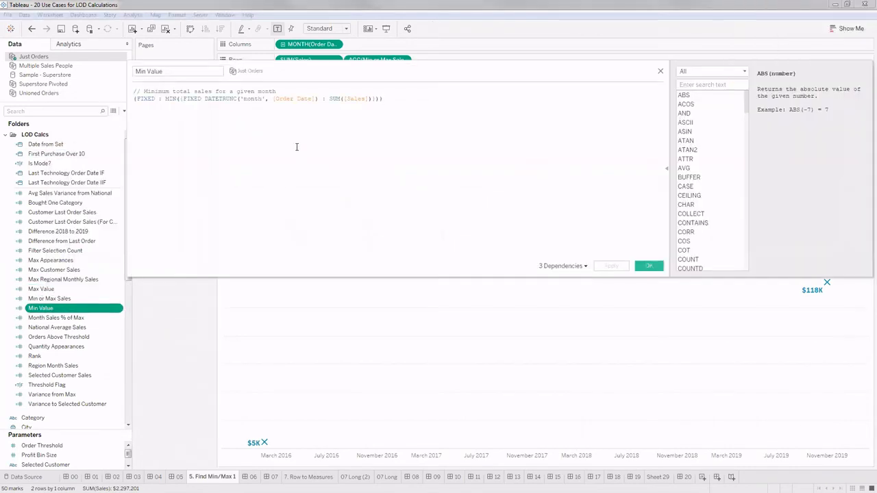
{"action": "key", "text": "ctrl+a"}
{"action": "scroll", "coordinate": [298, 151], "scroll_direction": "up", "scroll_amount": 5}
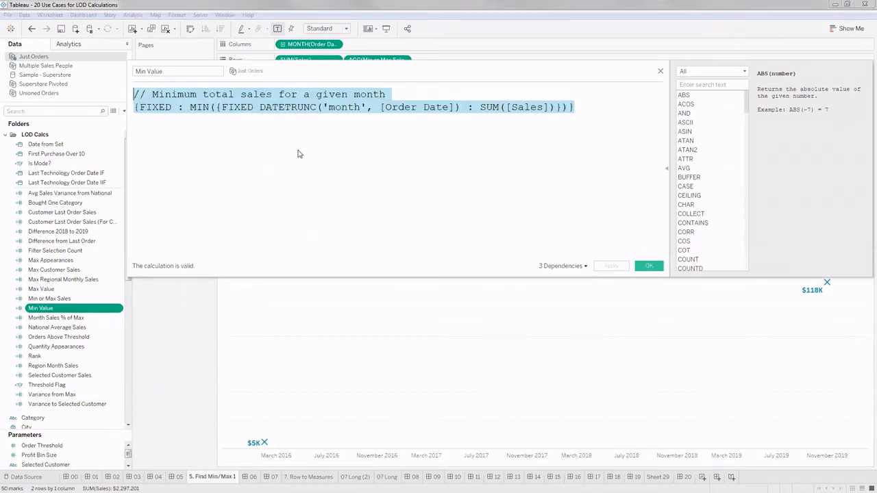
{"action": "left_click", "coordinate": [300, 170]}
{"action": "left_click", "coordinate": [225, 110]}
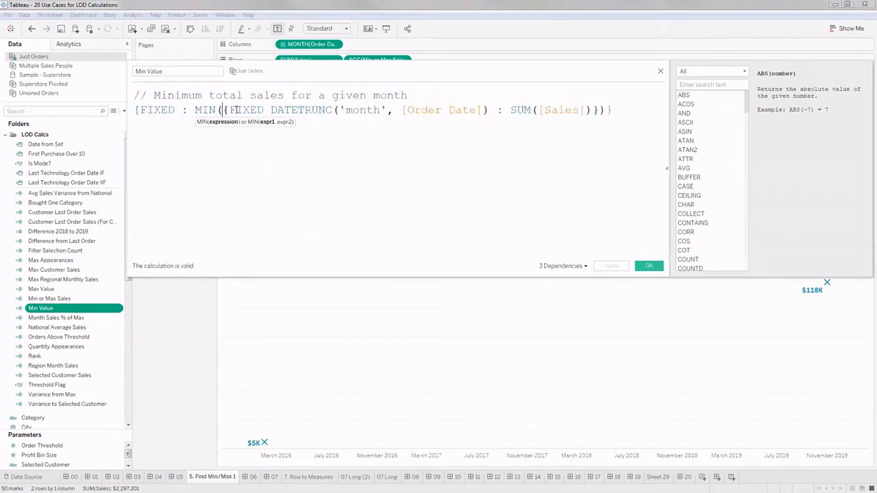
{"action": "left_click_drag", "start_coordinate": [598, 110], "coordinate": [223, 110]}
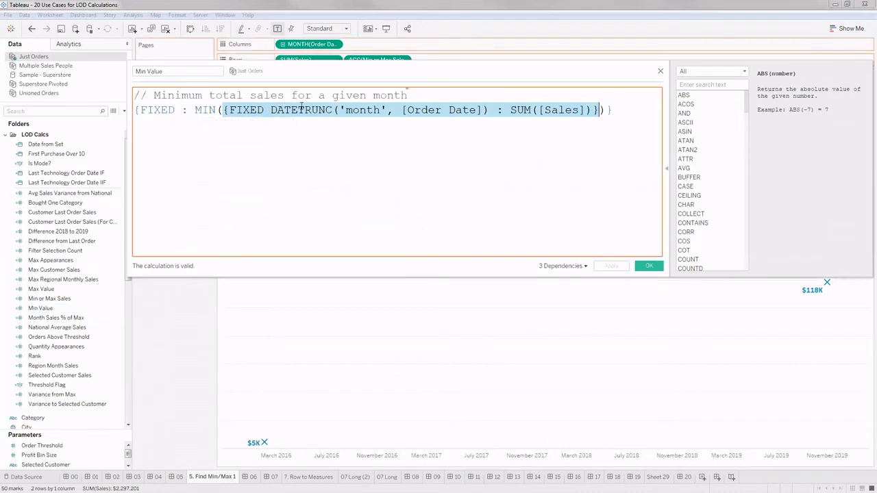
{"action": "left_click_drag", "start_coordinate": [354, 132], "coordinate": [359, 134]}
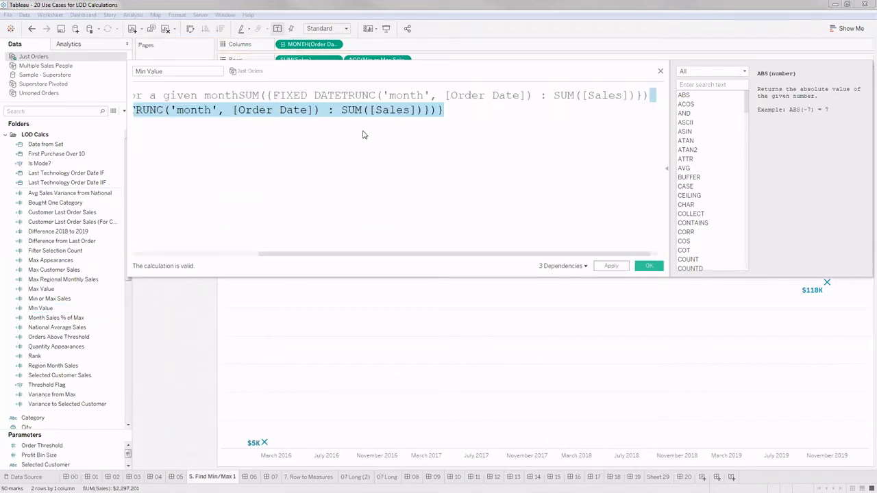
{"action": "key", "text": "ctrl+z"}
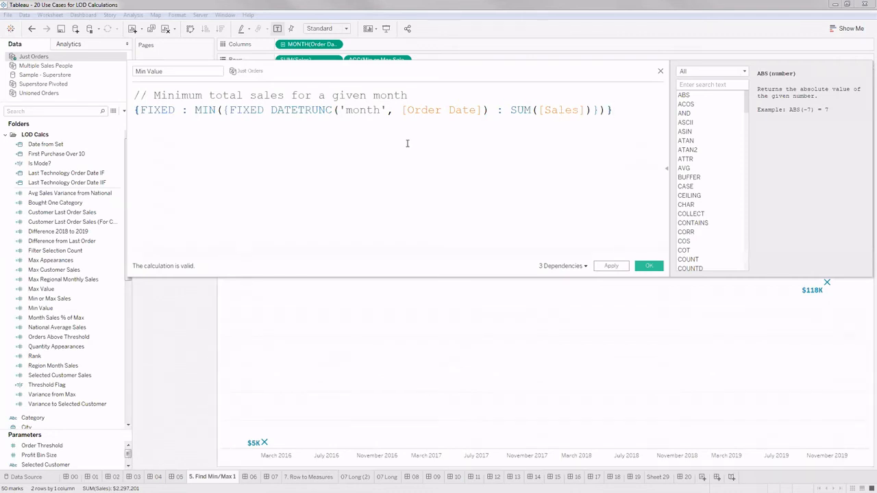
- Move the Min Value editor aside to view the sales line, and examine the inner monthly FIXED expression and outer MIN
{"action": "left_click_drag", "start_coordinate": [420, 79], "coordinate": [507, 370]}
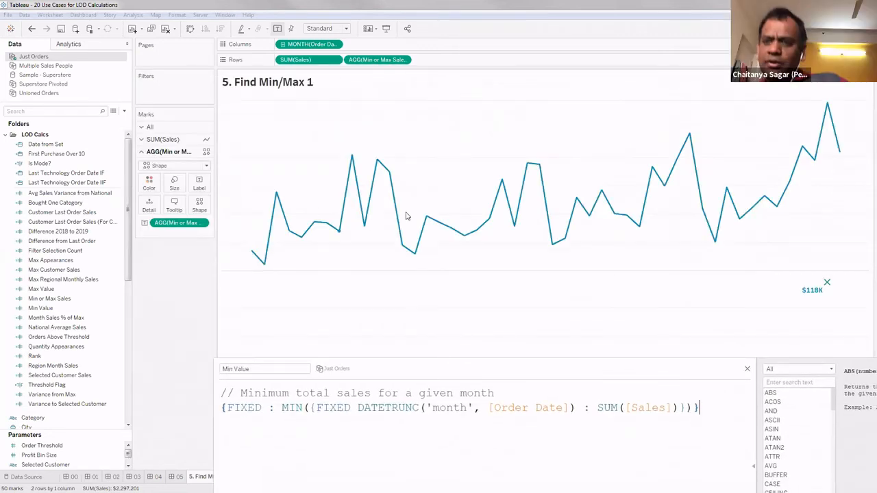
{"action": "left_click_drag", "start_coordinate": [441, 367], "coordinate": [355, 184]}
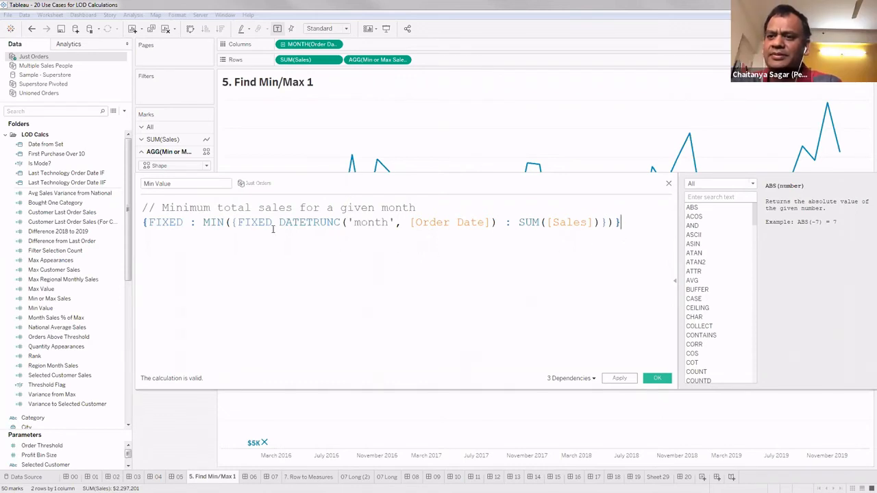
{"action": "left_click", "coordinate": [233, 223]}
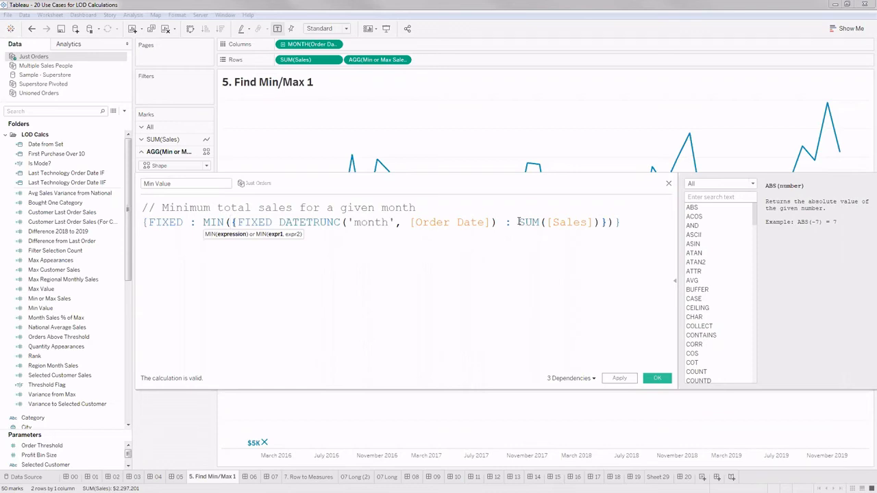
{"action": "left_click", "coordinate": [605, 222]}
{"action": "left_click", "coordinate": [232, 222]}
{"action": "left_click", "coordinate": [607, 222], "text": "shift"}
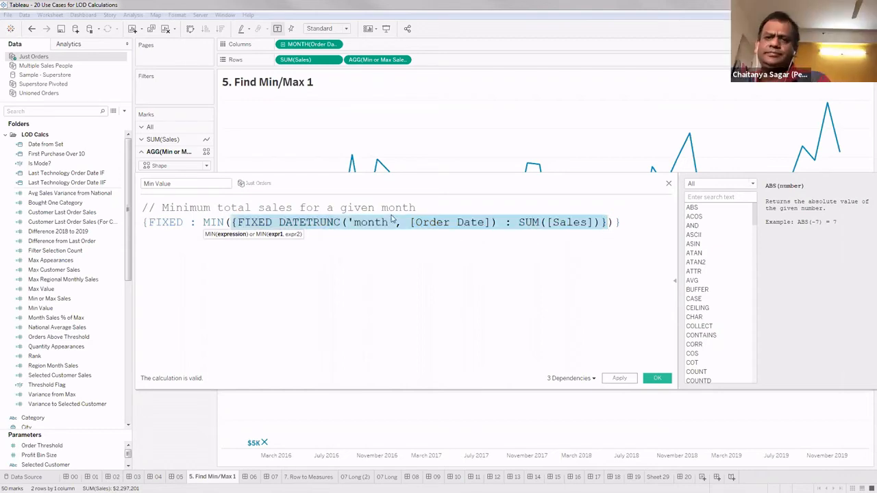
{"action": "left_click", "coordinate": [394, 258]}
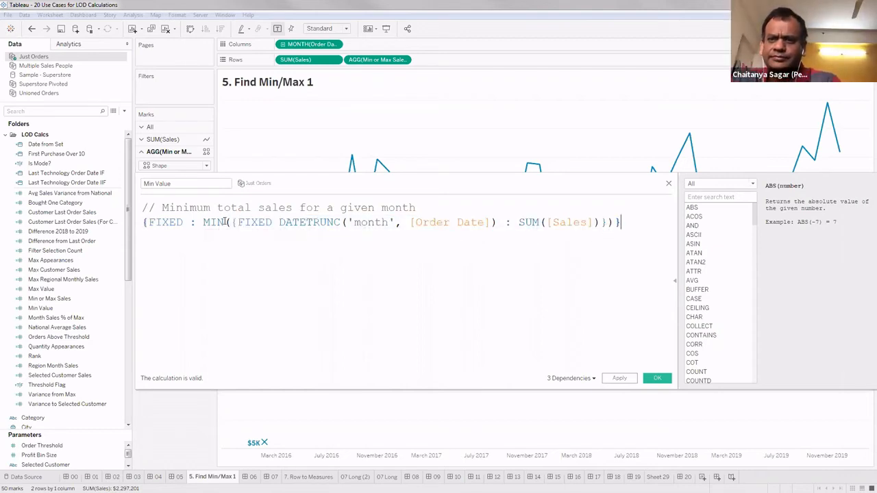
{"action": "left_click_drag", "start_coordinate": [227, 222], "coordinate": [200, 222]}
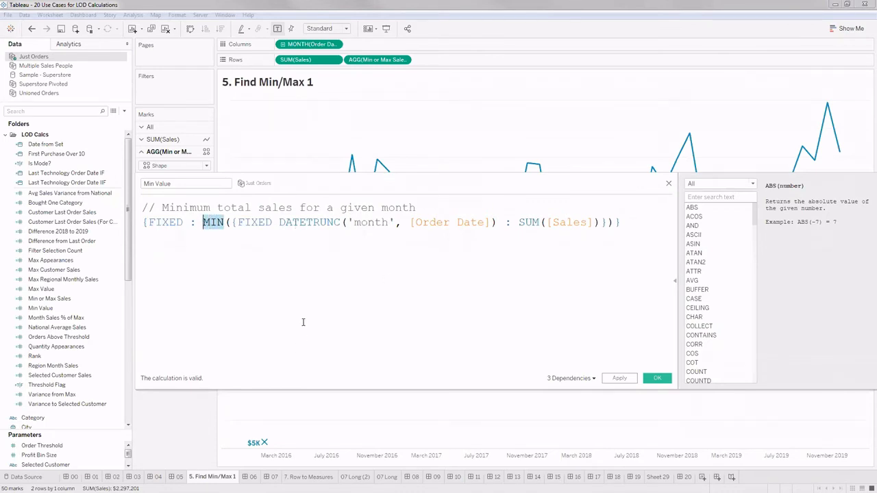
- Examine the outer FIXED expression of the Min Value formula, highlighting the empty dimension position before the colon
{"action": "left_click", "coordinate": [239, 240]}
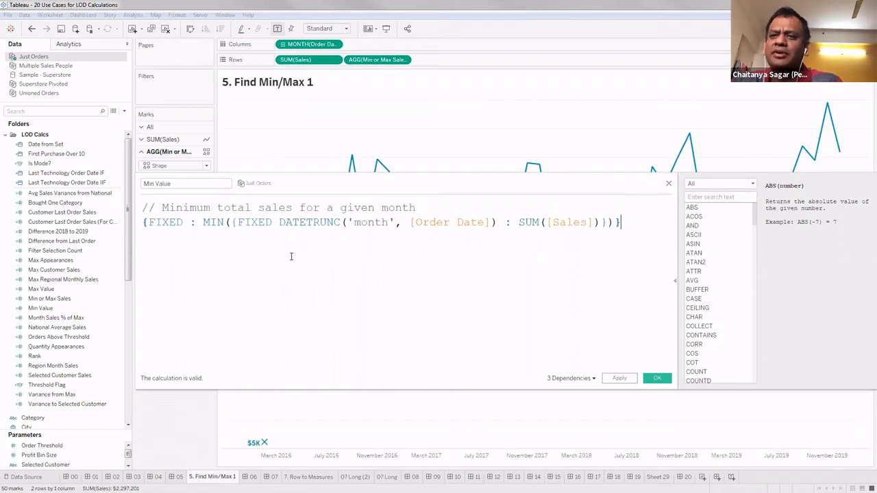
{"action": "left_click_drag", "start_coordinate": [185, 222], "coordinate": [191, 223]}
{"action": "left_click", "coordinate": [204, 248]}
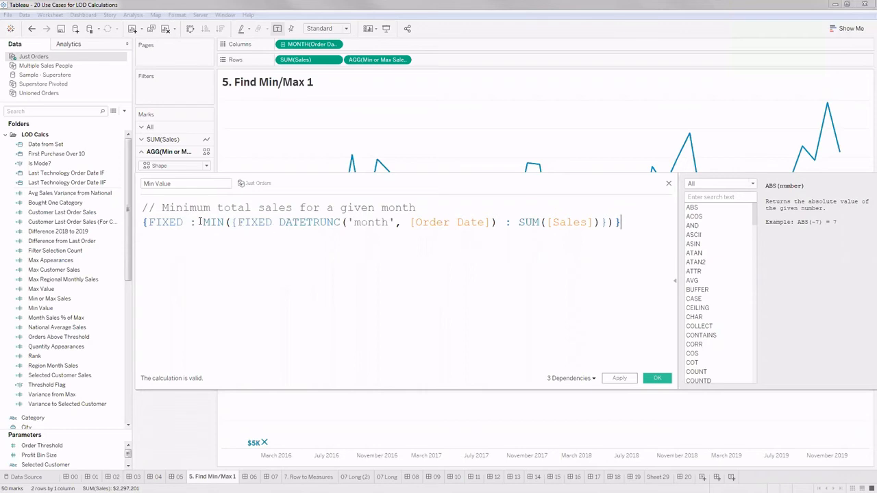
{"action": "double_click", "coordinate": [186, 222]}
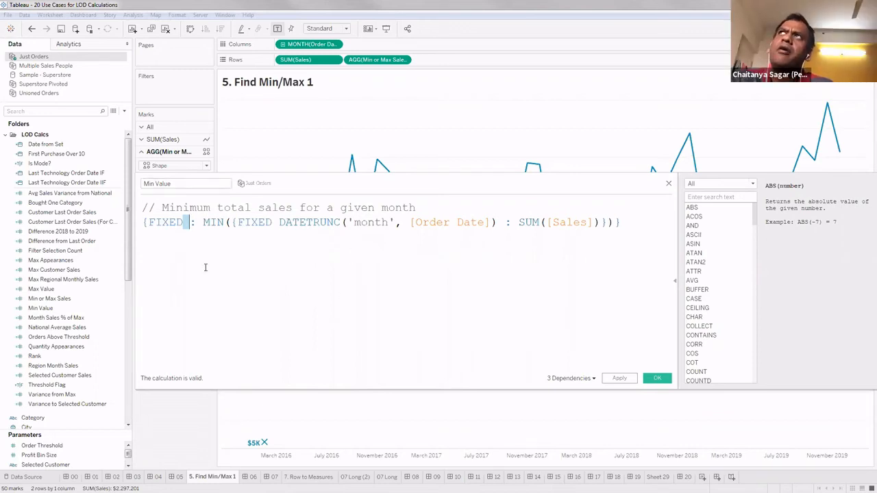
{"action": "left_click", "coordinate": [295, 221]}
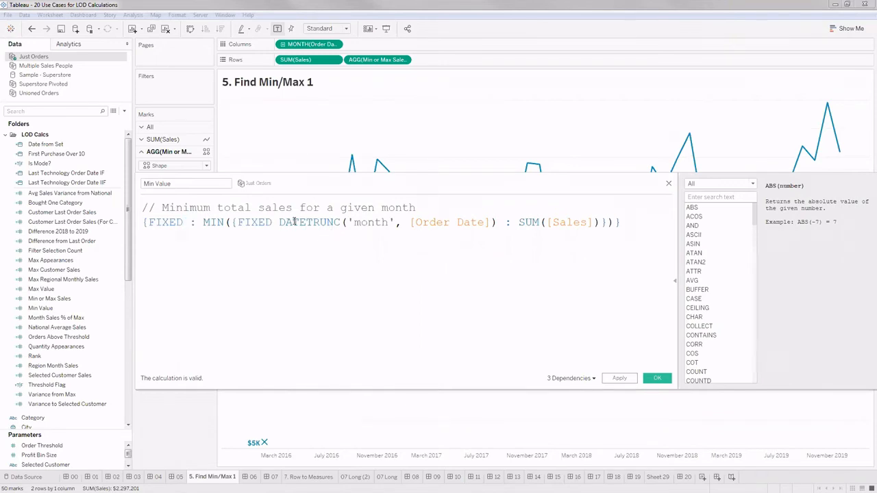
- Compare the inner DATETRUNC('month', [Order Date]) dimension with the outer FIXED's empty dimension position, and close the Min Value calculation with its formula applied
{"action": "left_click_drag", "start_coordinate": [278, 221], "coordinate": [494, 222]}
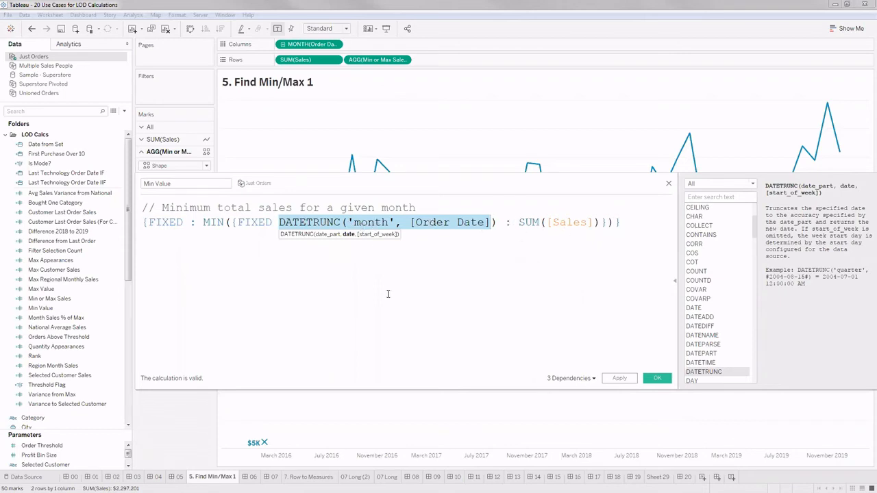
{"action": "left_click", "coordinate": [186, 222]}
{"action": "left_click_drag", "start_coordinate": [186, 222], "coordinate": [190, 223]}
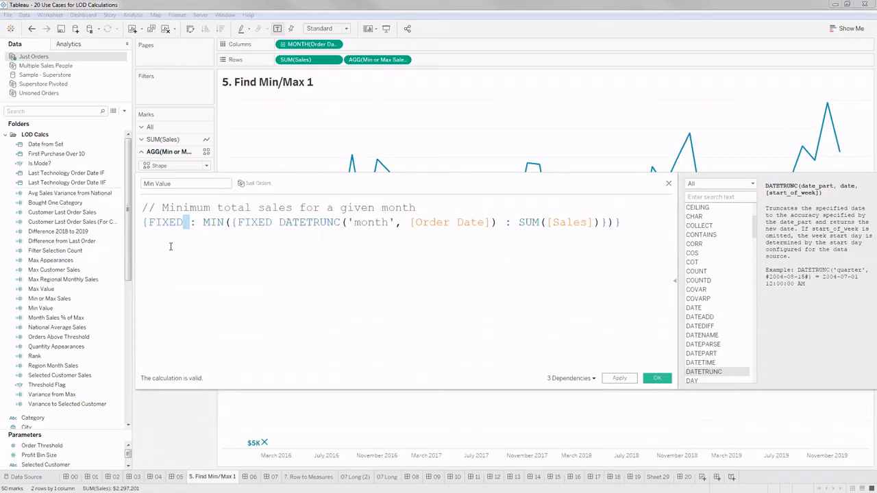
{"action": "left_click", "coordinate": [187, 222]}
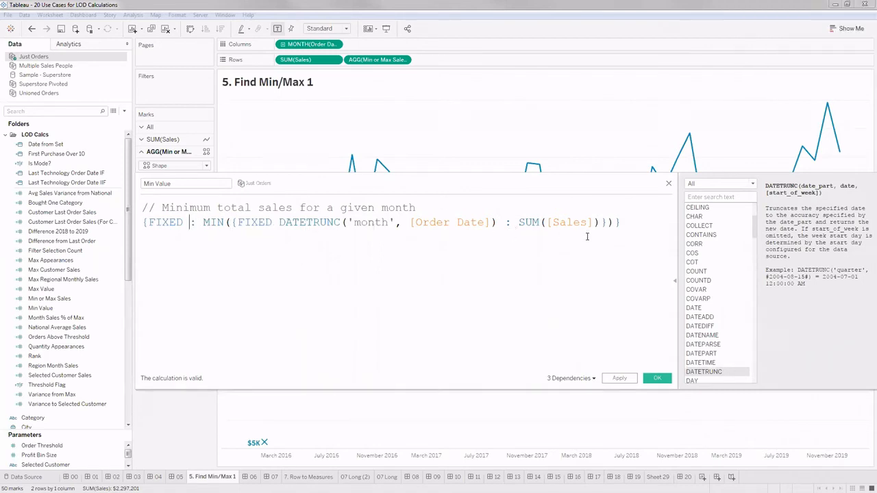
{"action": "left_click", "coordinate": [658, 379]}
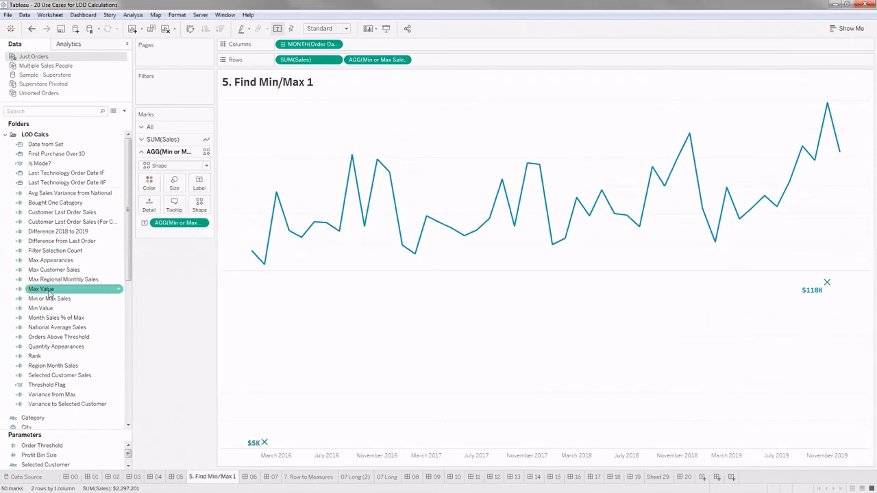
- Open the Min or Max Sales calculation for editing and enlarge its formula text
{"action": "left_click", "coordinate": [50, 300]}
{"action": "right_click", "coordinate": [53, 300]}
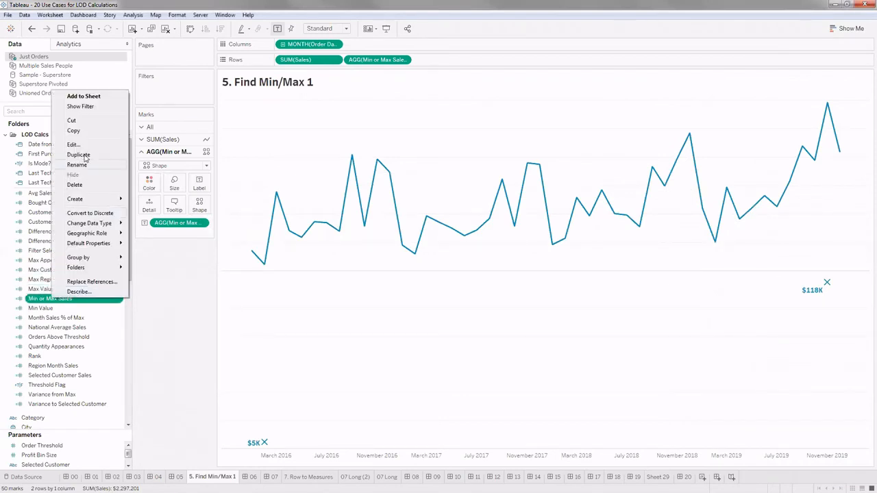
{"action": "left_click", "coordinate": [81, 146]}
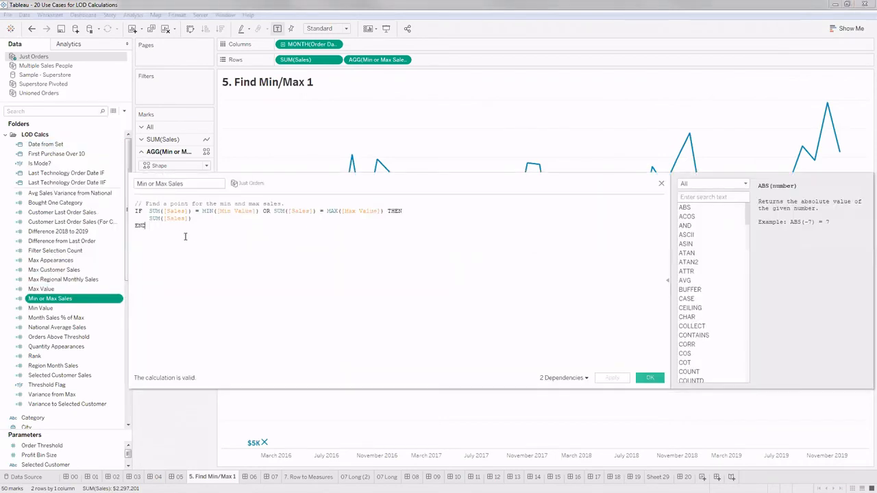
{"action": "key", "text": "ctrl+a"}
{"action": "scroll", "coordinate": [190, 261], "scroll_direction": "up", "scroll_amount": 3}
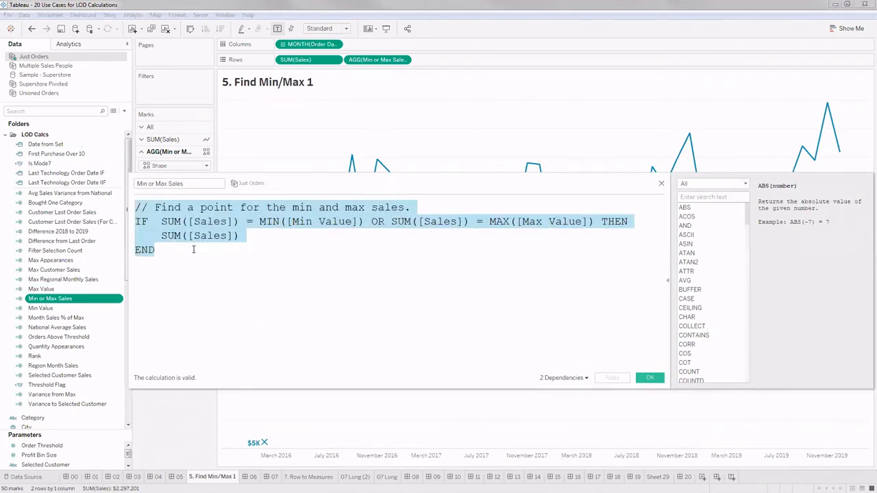
{"action": "left_click", "coordinate": [187, 272]}
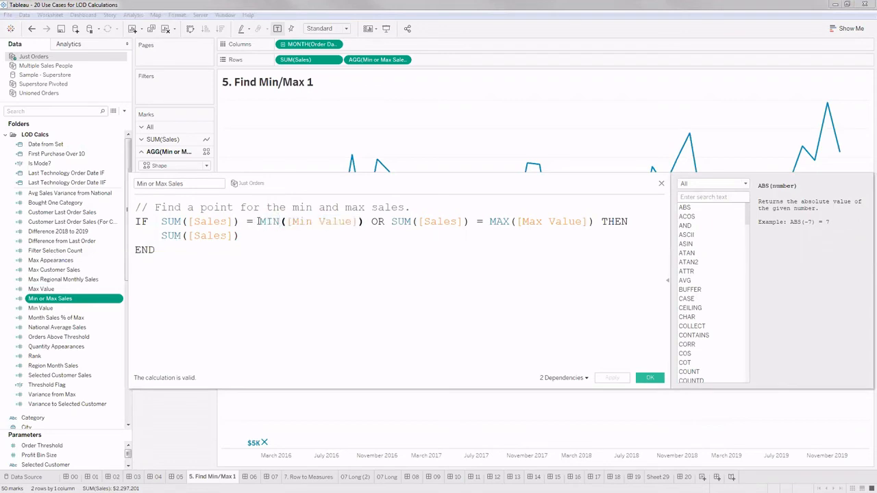
- Examine MIN([Min Value]) and the whole IF formula of Min or Max Sales, and close the calculation unchanged
{"action": "left_click_drag", "start_coordinate": [261, 222], "coordinate": [279, 221]}
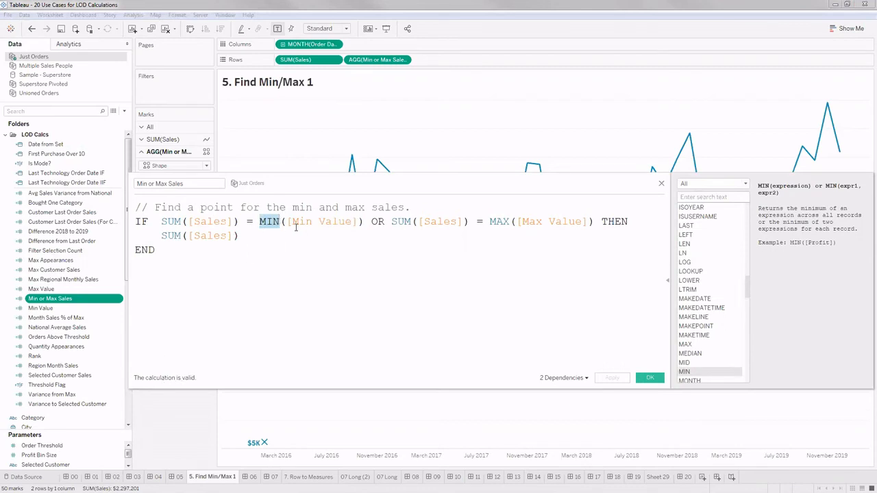
{"action": "left_click_drag", "start_coordinate": [290, 221], "coordinate": [352, 223]}
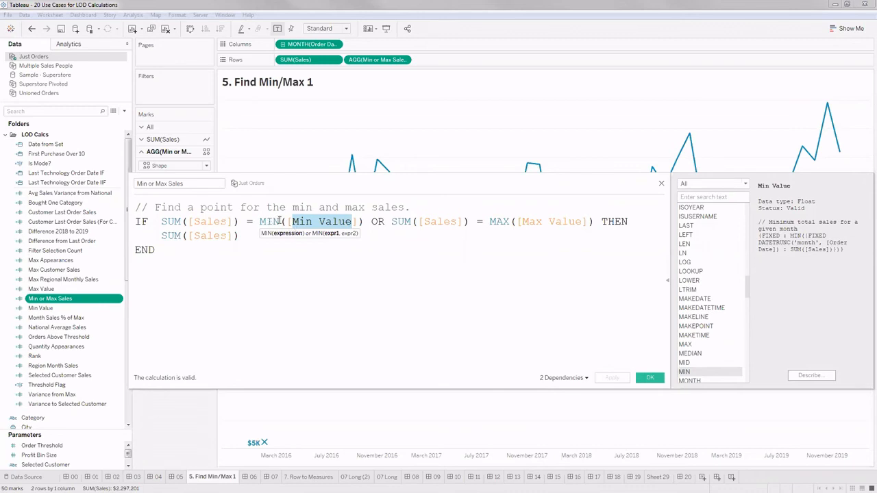
{"action": "left_click", "coordinate": [356, 268]}
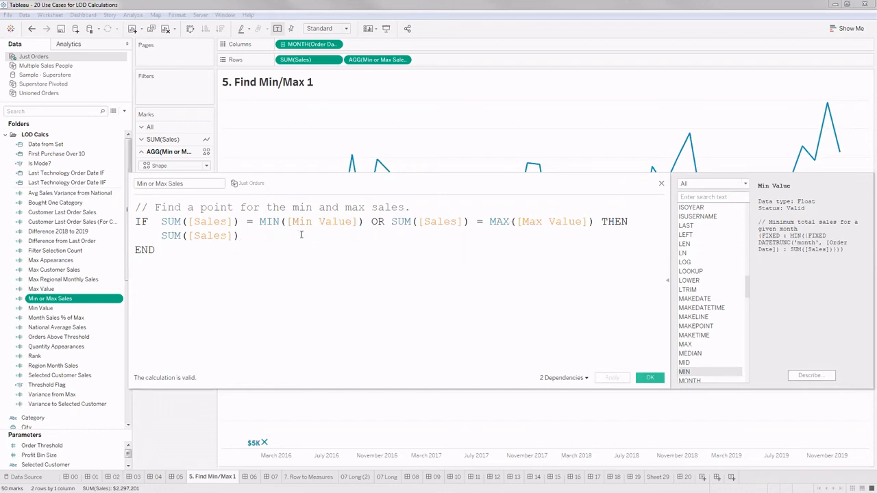
{"action": "left_click_drag", "start_coordinate": [461, 189], "coordinate": [468, 204]}
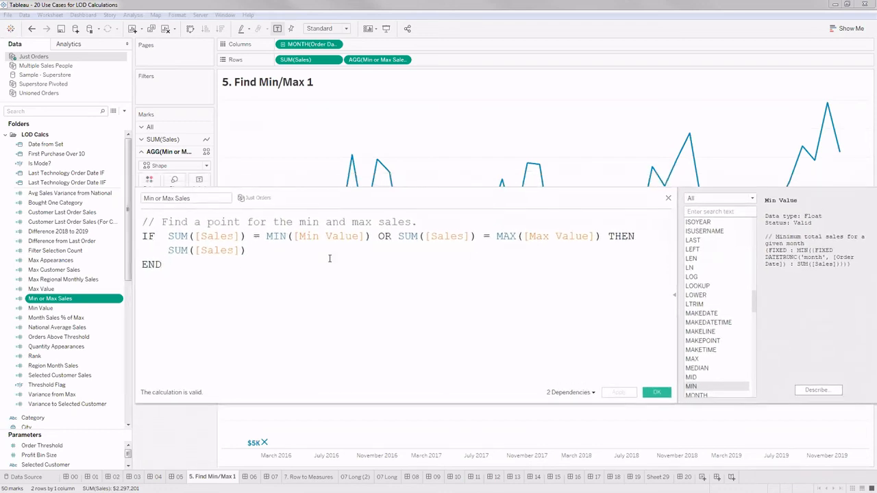
{"action": "left_click_drag", "start_coordinate": [179, 267], "coordinate": [144, 229]}
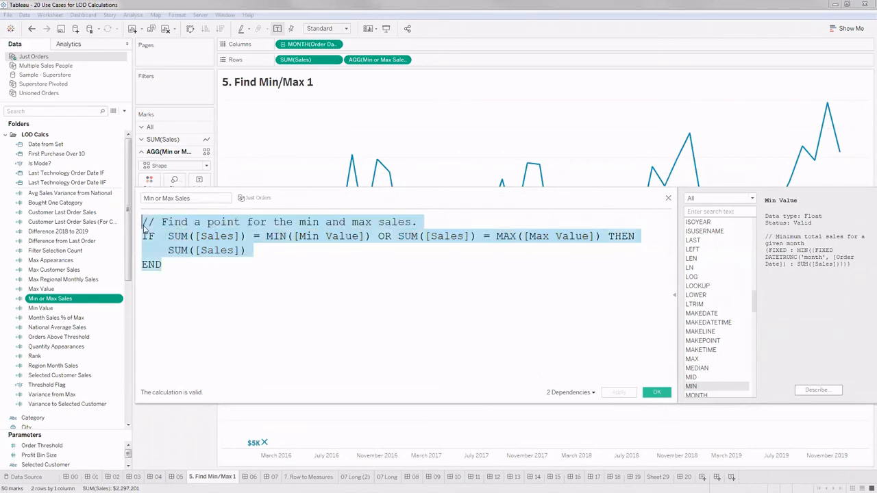
{"action": "left_click", "coordinate": [654, 393]}
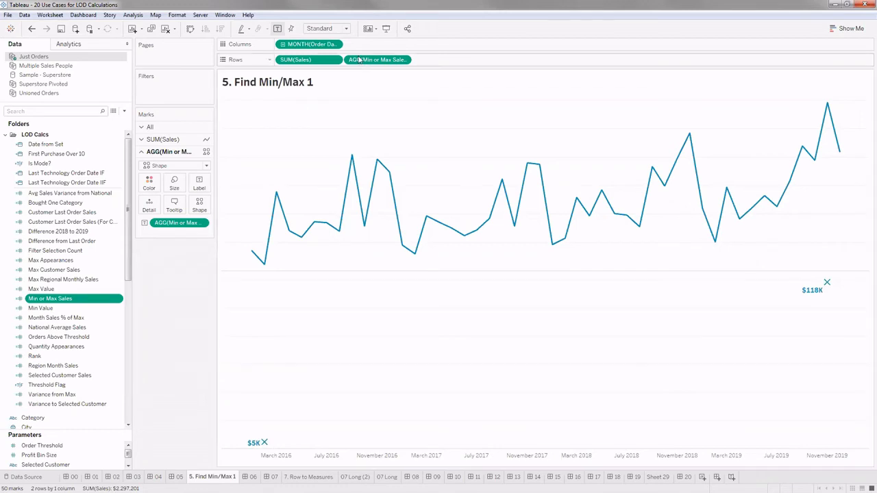
- Remove the Min or Max Sales measure from the rows and undo the removal
{"action": "left_click_drag", "start_coordinate": [376, 67], "coordinate": [169, 309]}
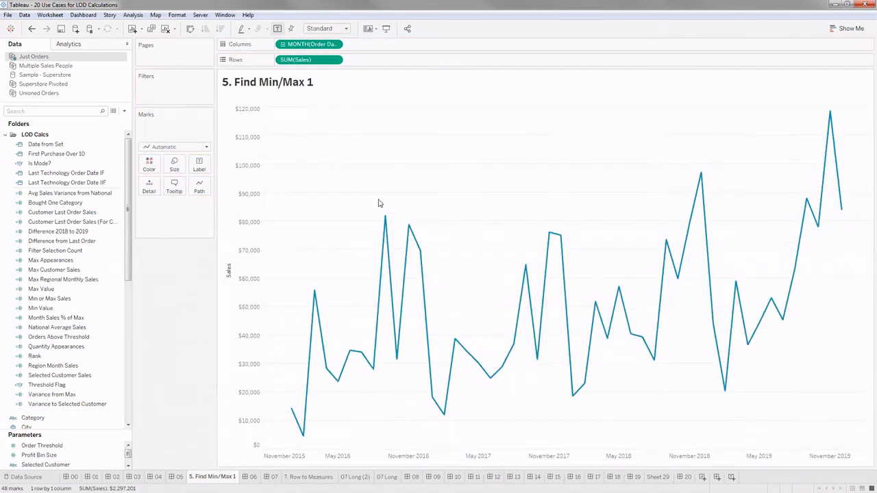
{"action": "left_click", "coordinate": [31, 29]}
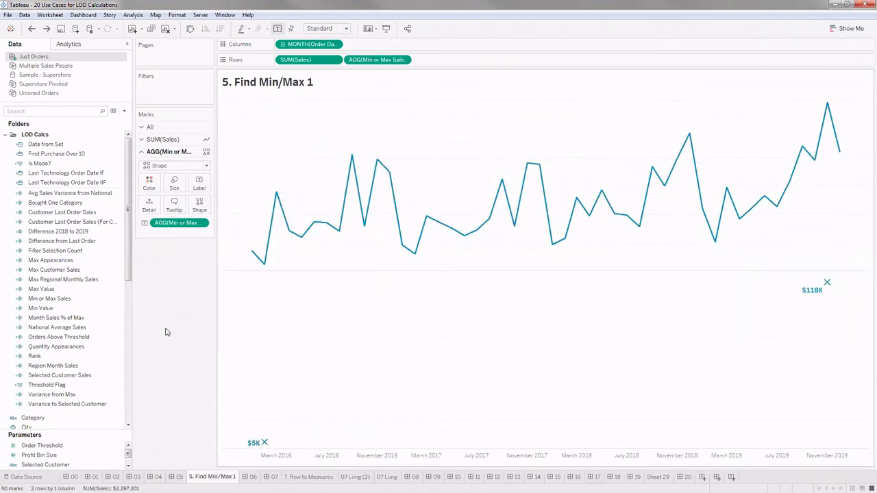
- Put Min or Max Sales on a dual axis with Sales, and remove Measure Names from its marks and the label from all marks
{"action": "left_click", "coordinate": [405, 61]}
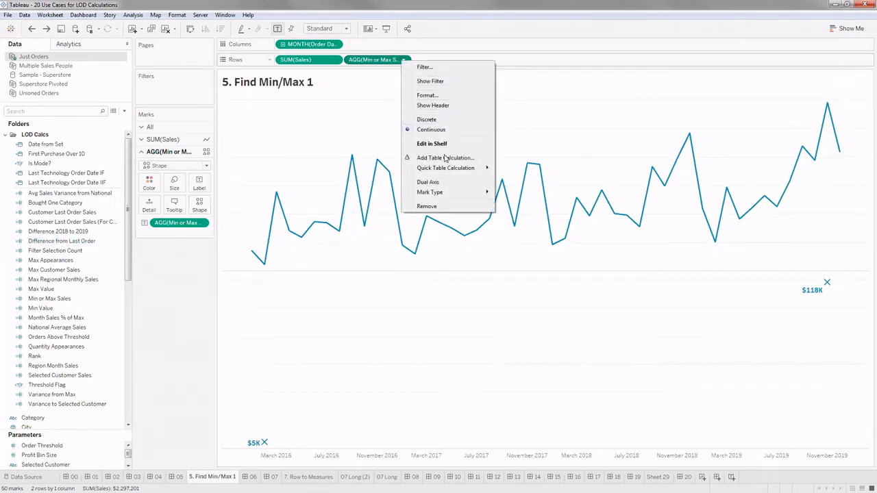
{"action": "left_click", "coordinate": [444, 181]}
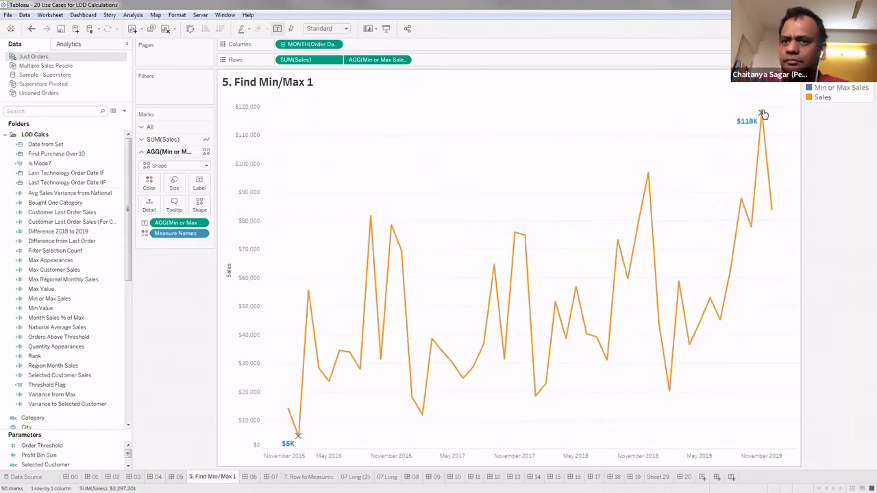
{"action": "left_click_drag", "start_coordinate": [175, 233], "coordinate": [171, 295]}
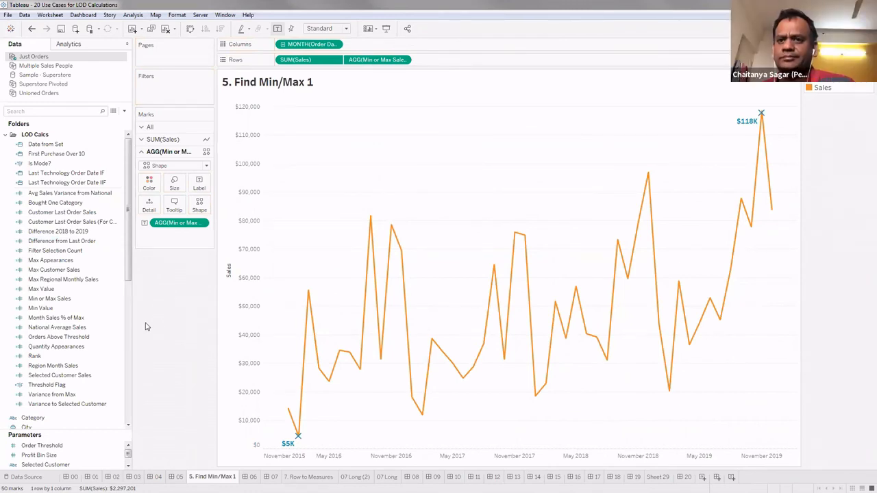
{"action": "left_click", "coordinate": [163, 127]}
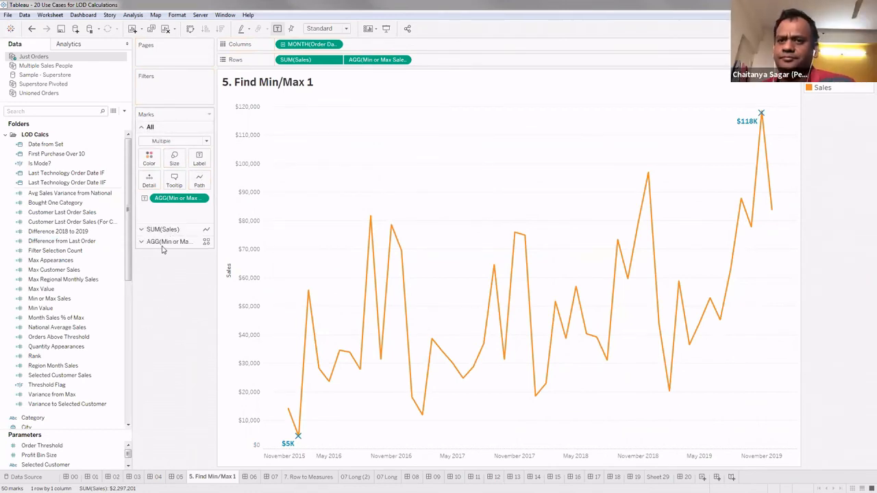
{"action": "left_click_drag", "start_coordinate": [170, 204], "coordinate": [162, 262]}
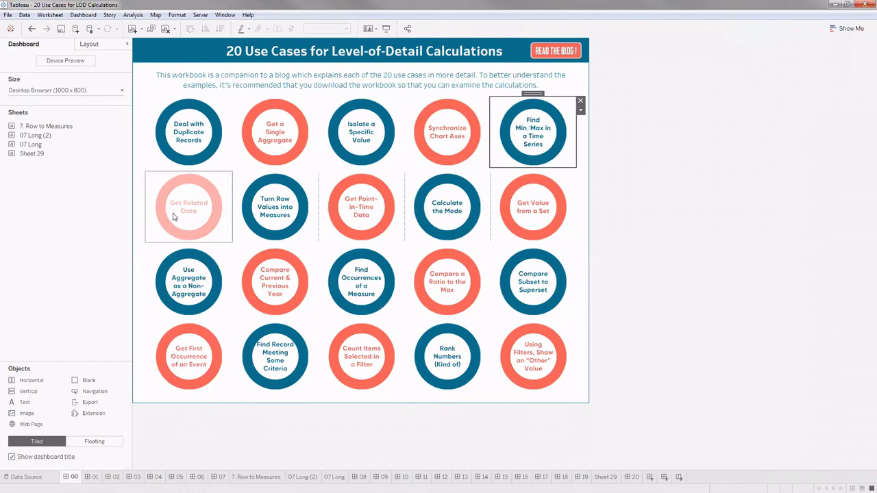
- Open the Get Related Data example from the use-case overview and examine its Selected Customer control and customer sales table
{"action": "left_click", "coordinate": [218, 187]}
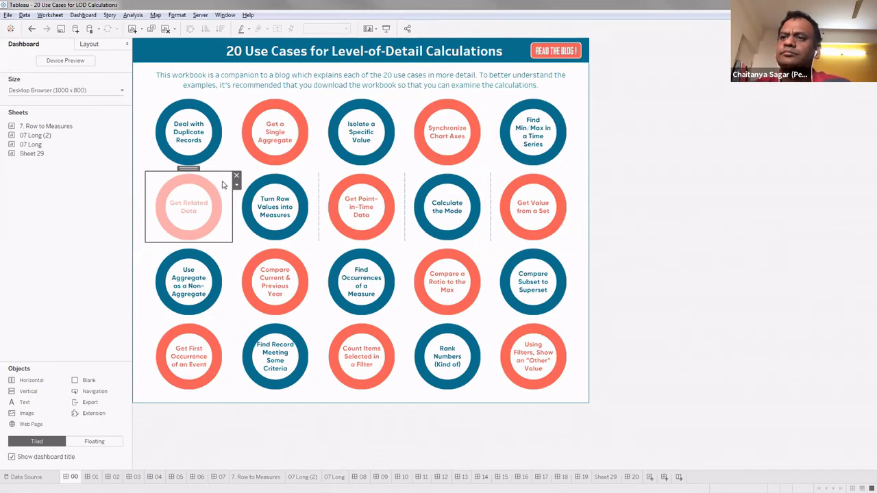
{"action": "left_click", "coordinate": [222, 187]}
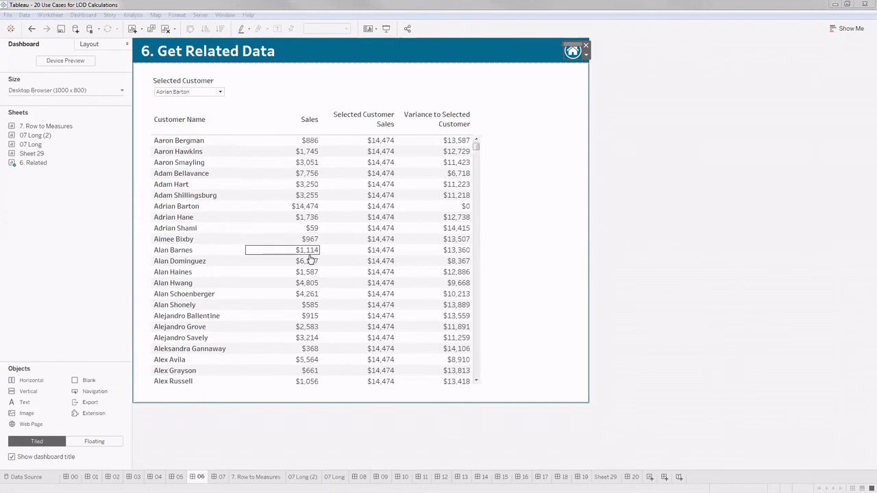
{"action": "left_click", "coordinate": [202, 96]}
{"action": "left_click", "coordinate": [202, 95]}
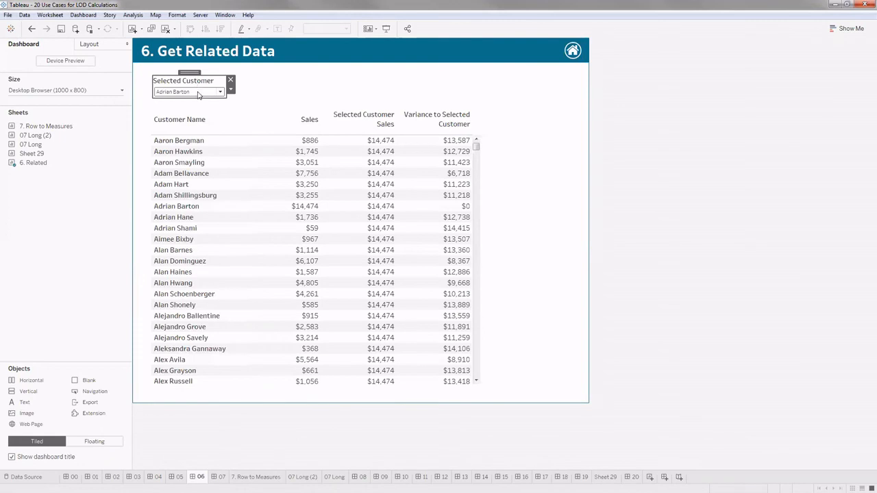
{"action": "left_click", "coordinate": [199, 96]}
{"action": "left_click", "coordinate": [260, 89]}
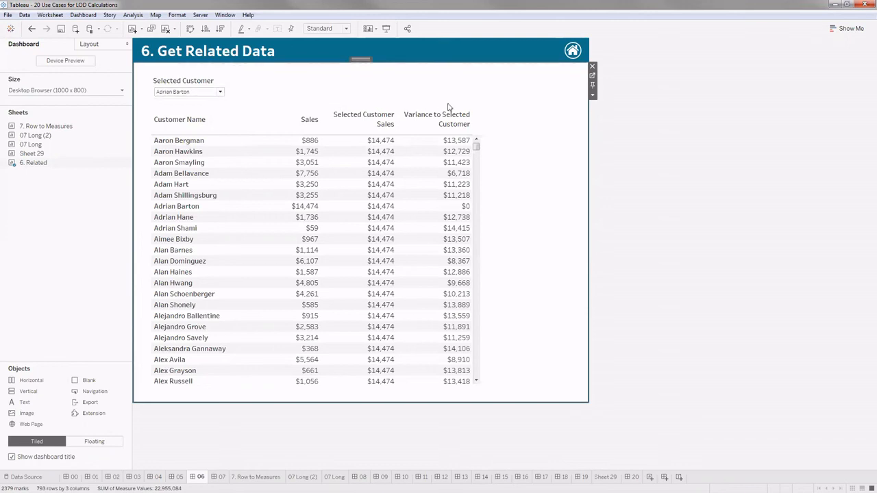
- Set the Selected Customer parameter to the first customer in the list
{"action": "left_click", "coordinate": [220, 92]}
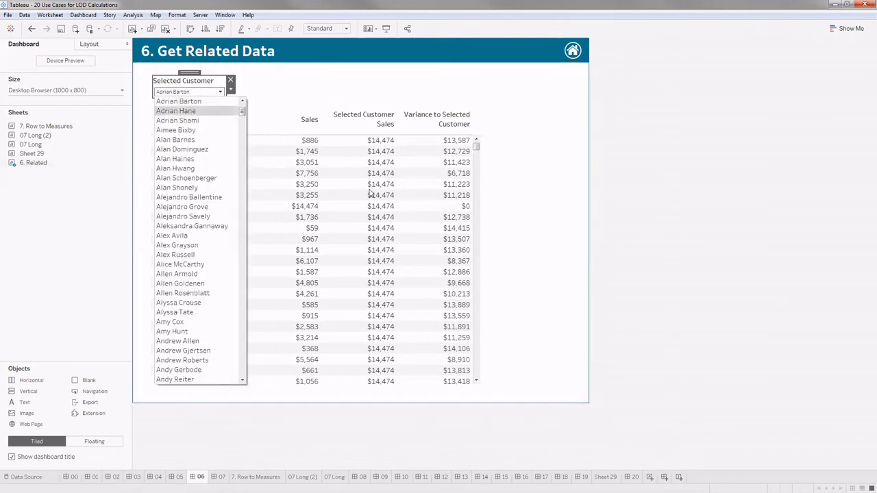
{"action": "left_click", "coordinate": [196, 141]}
{"action": "left_click", "coordinate": [220, 91]}
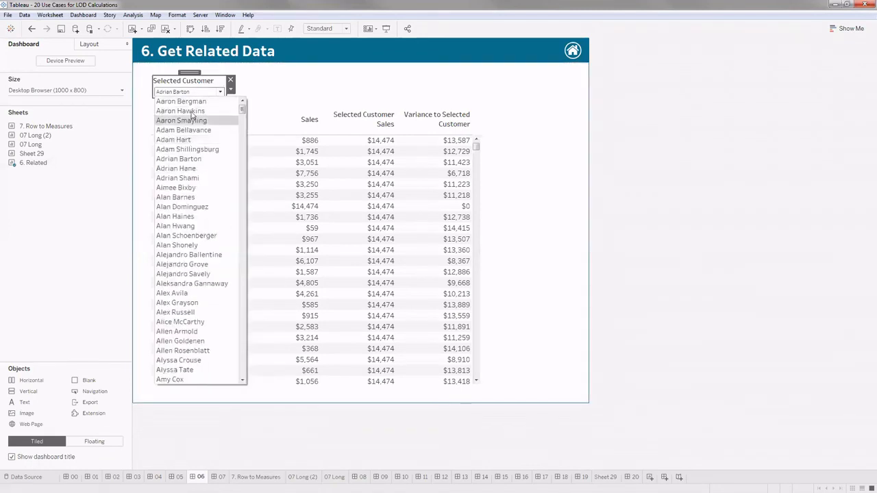
{"action": "left_click", "coordinate": [195, 103]}
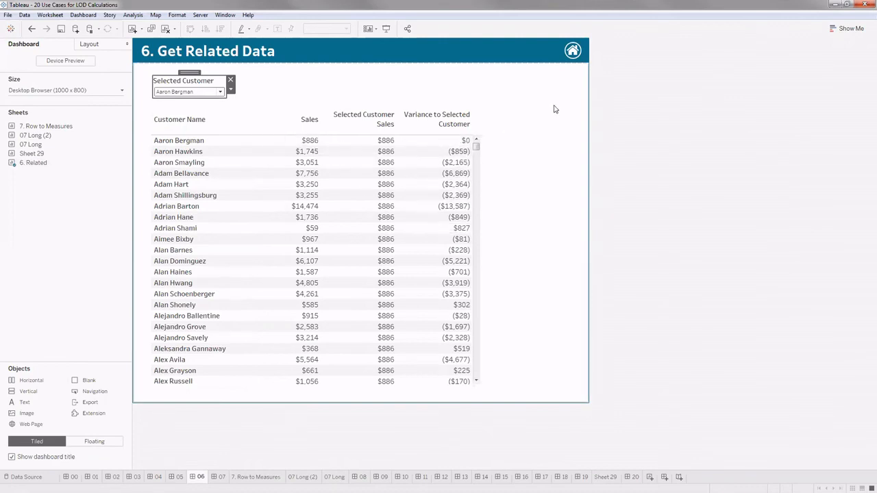
- Go to the 6. Related worksheet behind the dashboard and widen the marks area to read the full measure names
{"action": "left_click", "coordinate": [438, 84]}
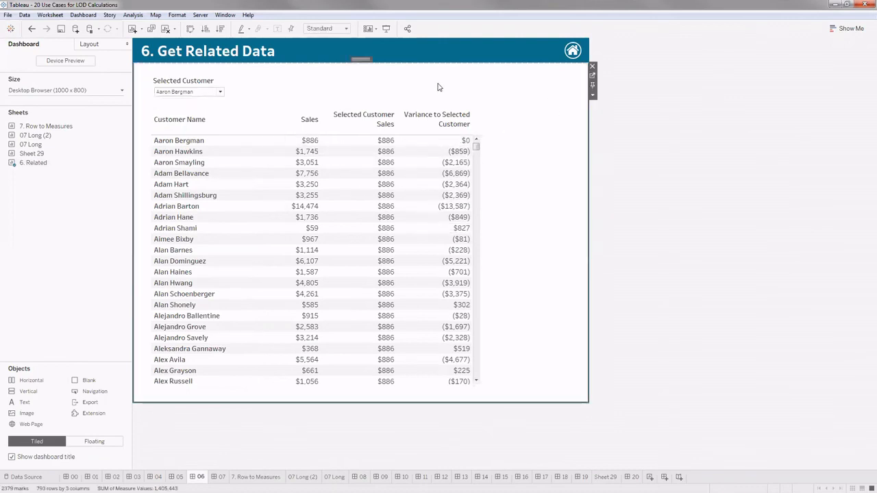
{"action": "left_click", "coordinate": [592, 76]}
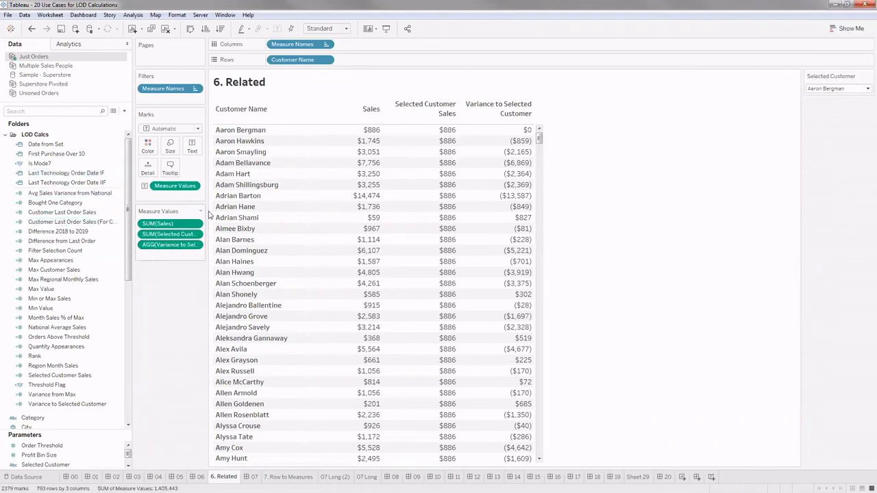
{"action": "left_click_drag", "start_coordinate": [207, 201], "coordinate": [255, 212]}
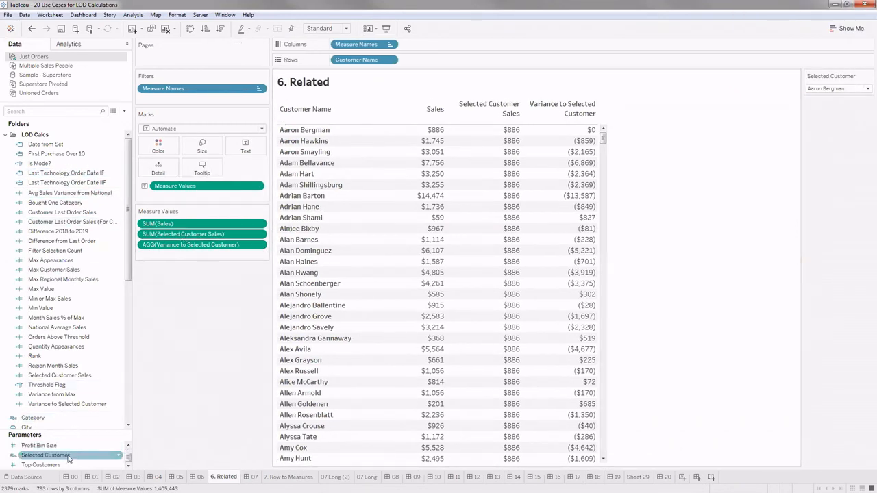
- Open the Selected Customer parameter's settings, examine its list of values and the sources they can be added from, and close without changes
{"action": "scroll", "coordinate": [67, 466], "scroll_direction": "down", "scroll_amount": 1}
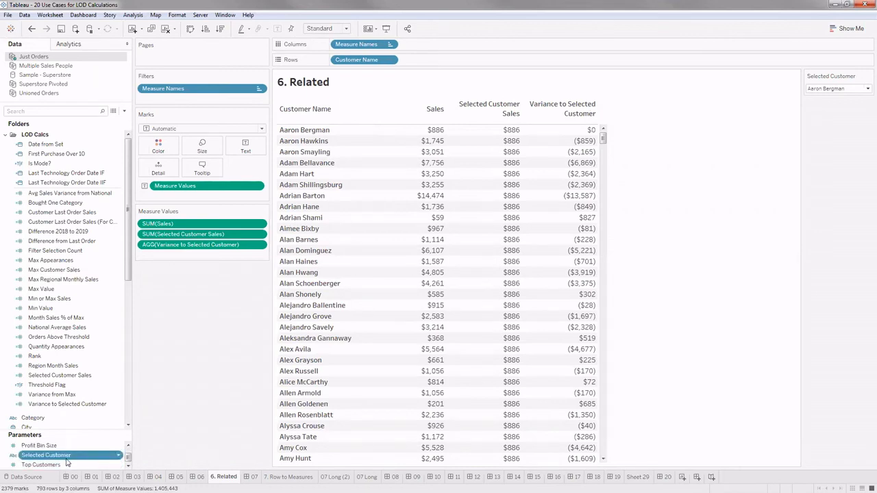
{"action": "right_click", "coordinate": [61, 455]}
{"action": "left_click", "coordinate": [94, 382]}
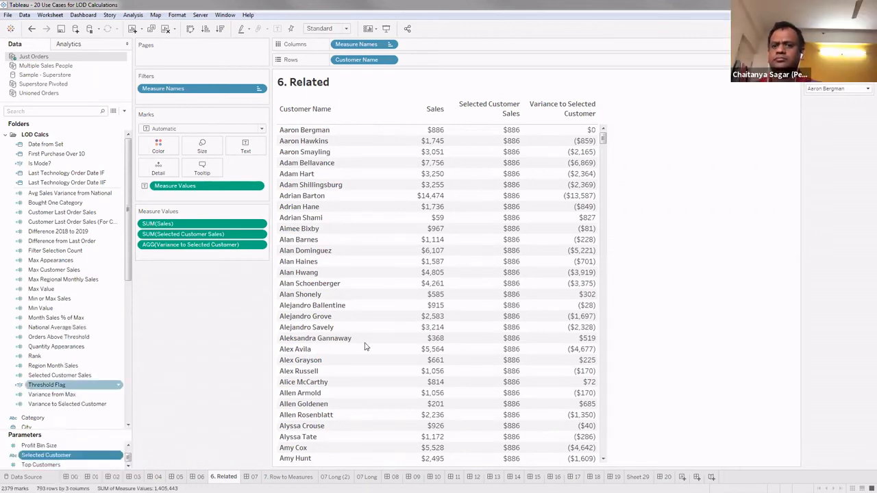
{"action": "left_click", "coordinate": [524, 256]}
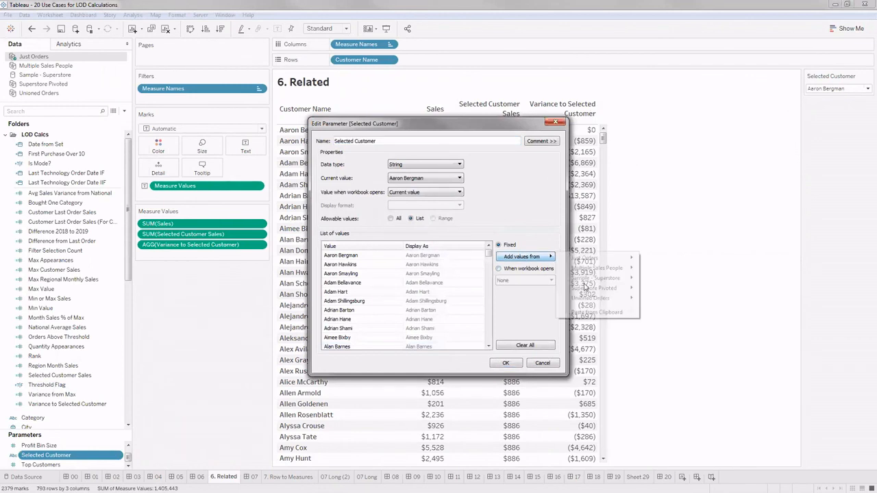
{"action": "left_click", "coordinate": [492, 204]}
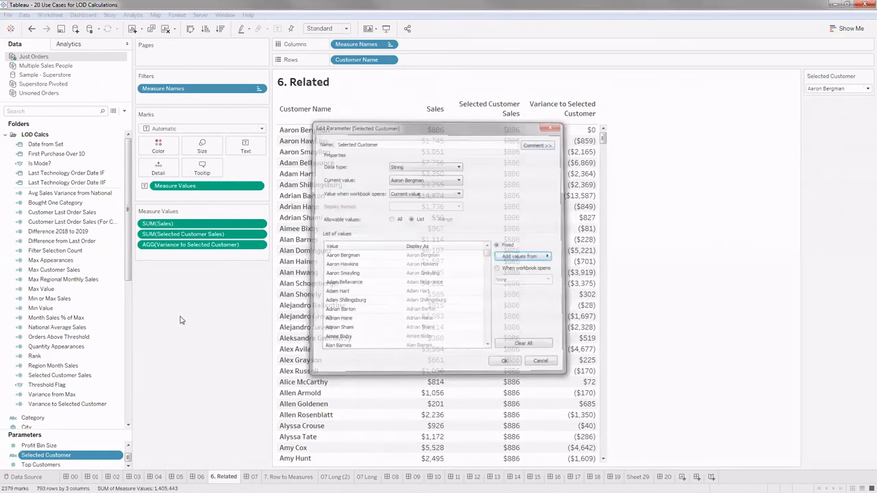
{"action": "key", "text": "Escape"}
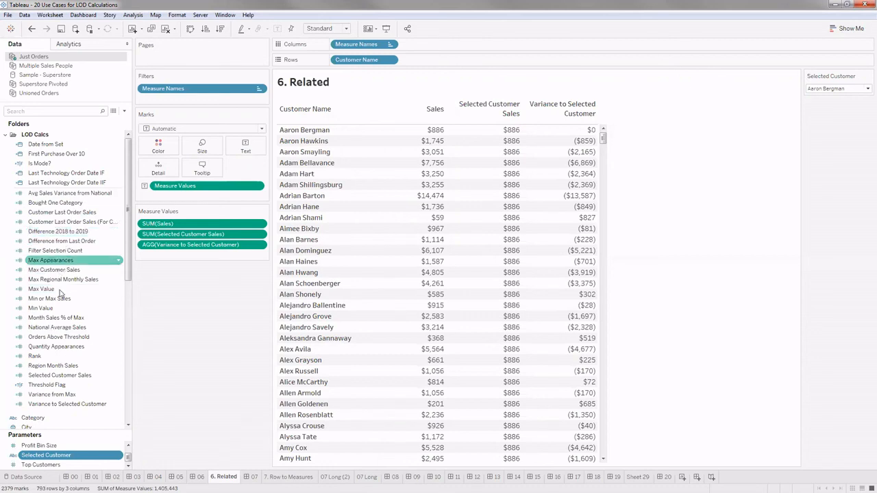
- Open the Selected Customer Sales calculation, enlarge its formula text, and move the editor clear of the table to compare both
{"action": "right_click", "coordinate": [96, 375]}
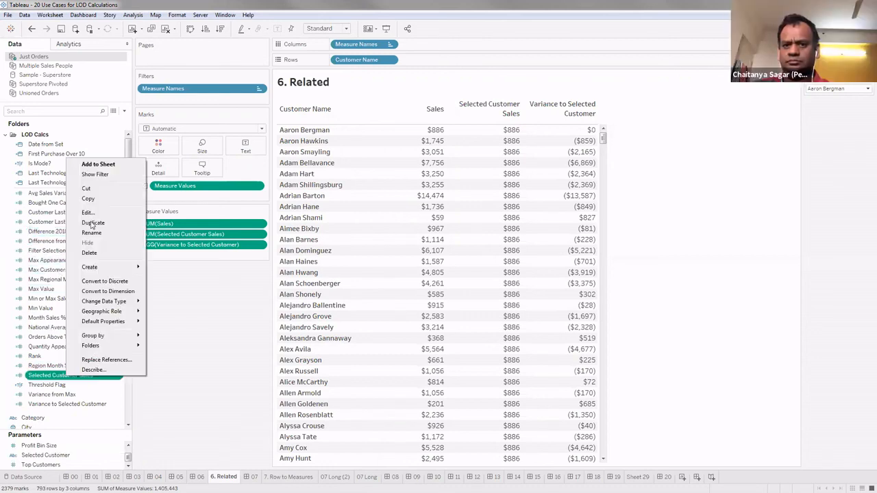
{"action": "key", "text": "Escape"}
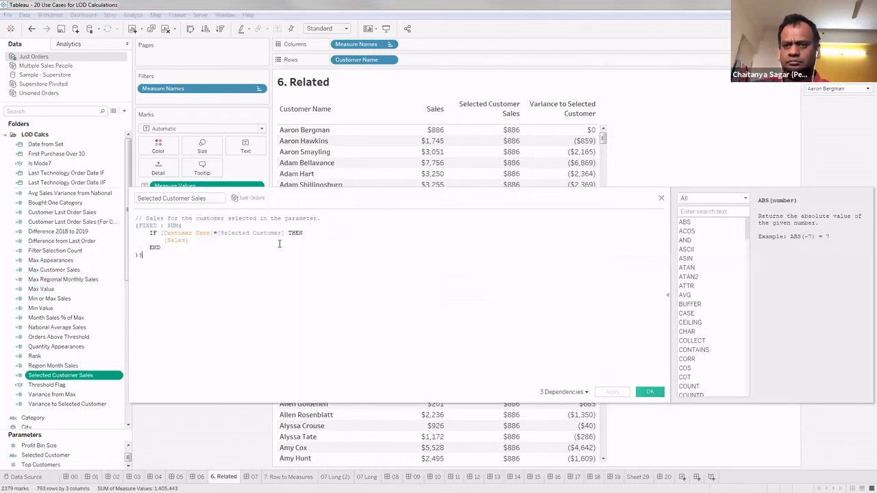
{"action": "key", "text": "ctrl+a"}
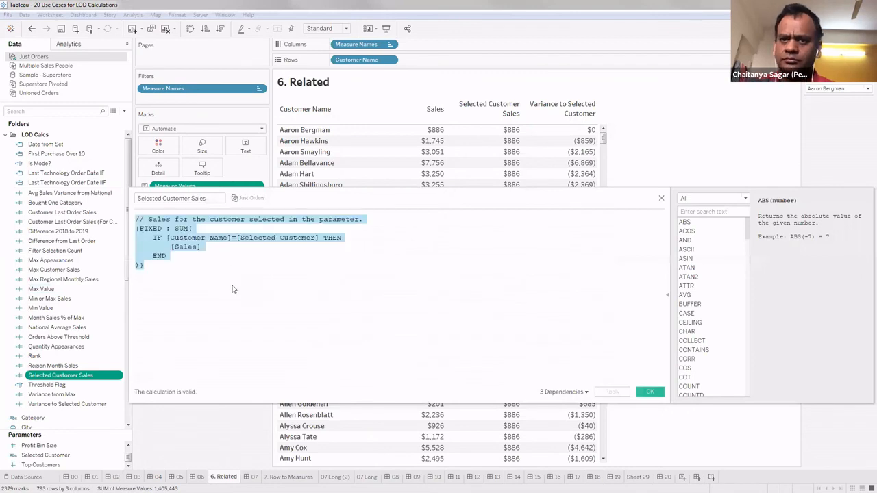
{"action": "scroll", "coordinate": [231, 289], "scroll_direction": "up", "scroll_amount": 5}
{"action": "left_click", "coordinate": [226, 289]}
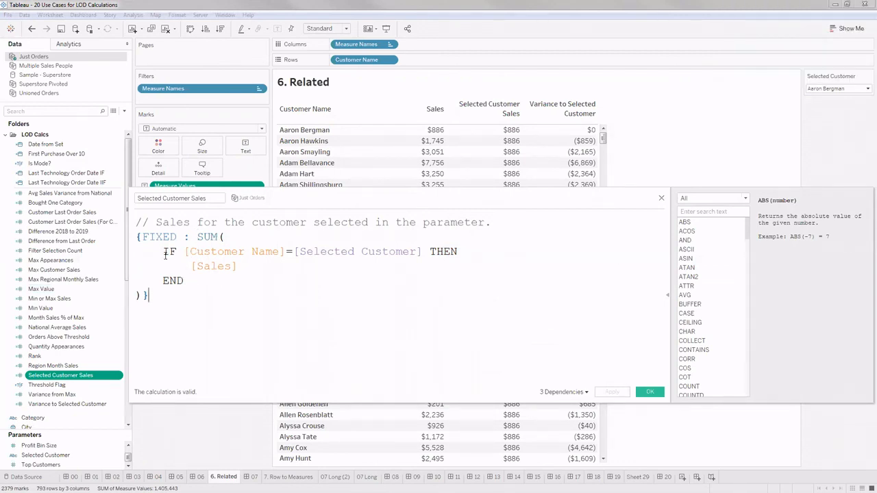
{"action": "left_click_drag", "start_coordinate": [412, 193], "coordinate": [463, 296]}
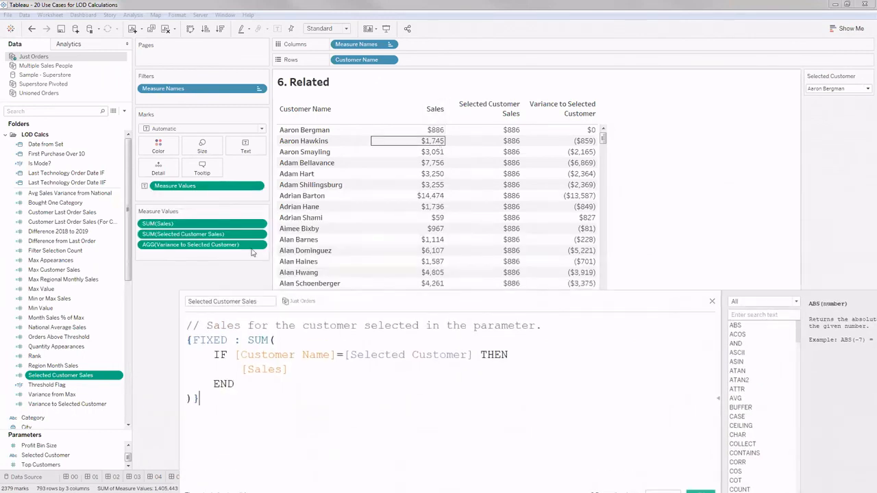
{"action": "left_click", "coordinate": [173, 226]}
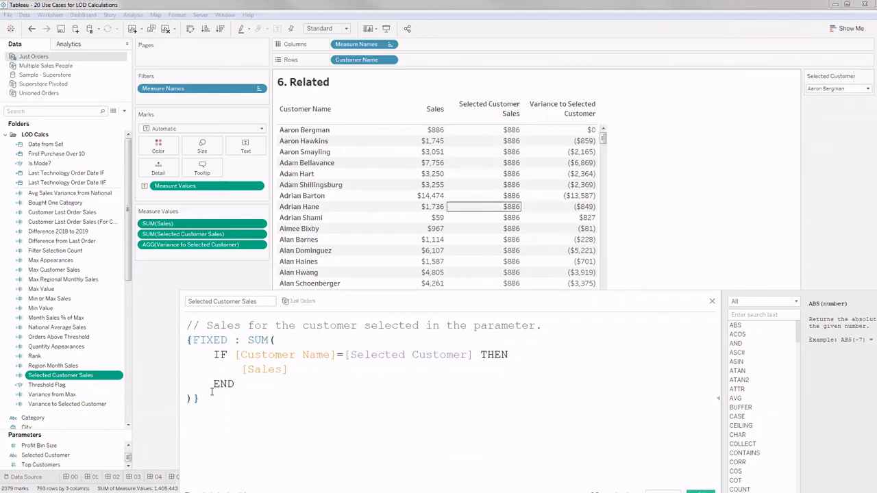
- Examine the IF condition and the Selected Customer reference inside the FIXED SUM formula, and close the calculation
{"action": "left_click_drag", "start_coordinate": [215, 354], "coordinate": [237, 384]}
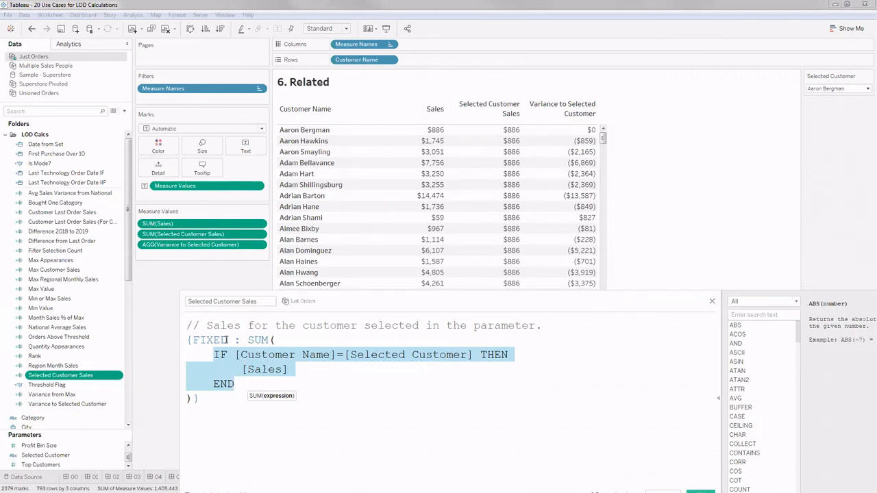
{"action": "left_click", "coordinate": [241, 383]}
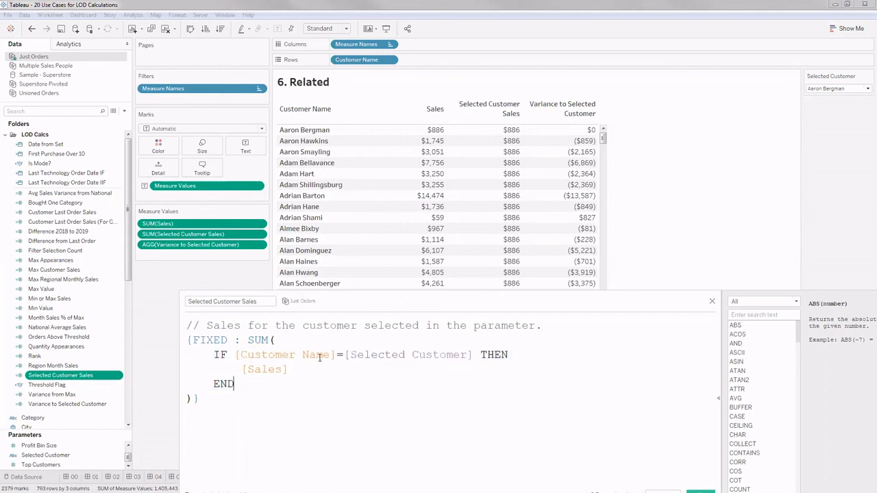
{"action": "left_click_drag", "start_coordinate": [472, 356], "coordinate": [348, 356]}
{"action": "left_click", "coordinate": [348, 374]}
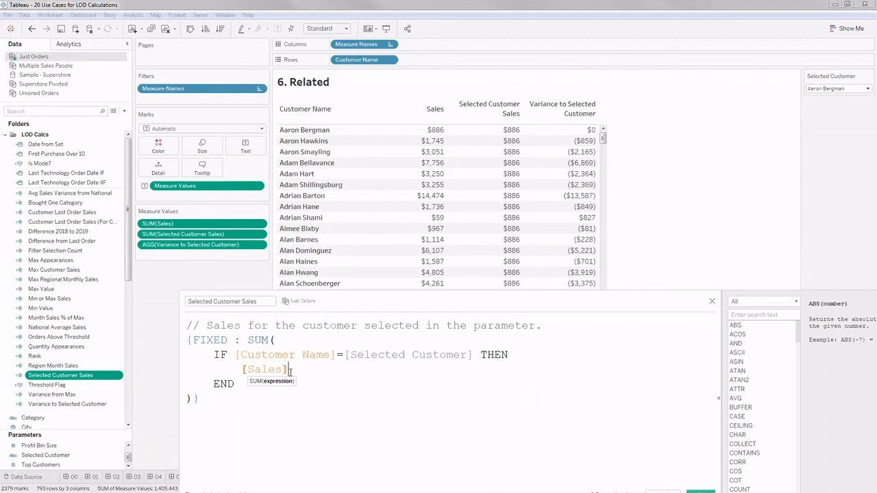
{"action": "left_click_drag", "start_coordinate": [239, 384], "coordinate": [216, 355]}
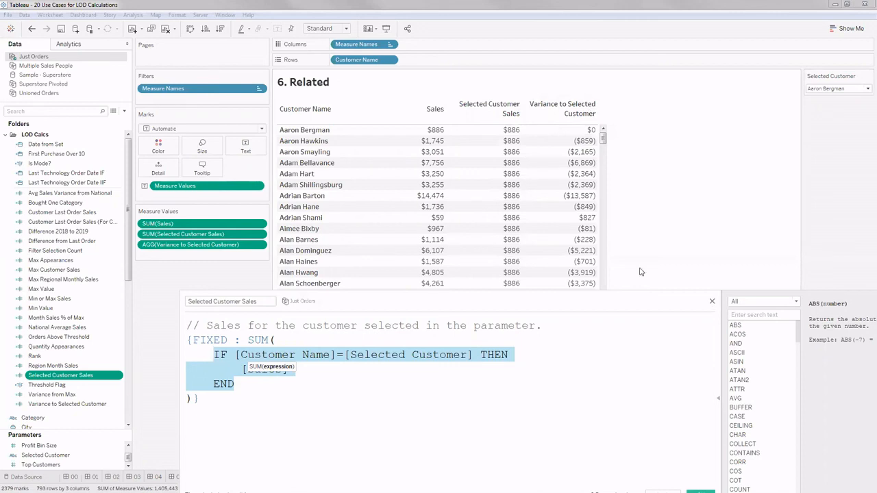
{"action": "left_click", "coordinate": [713, 302]}
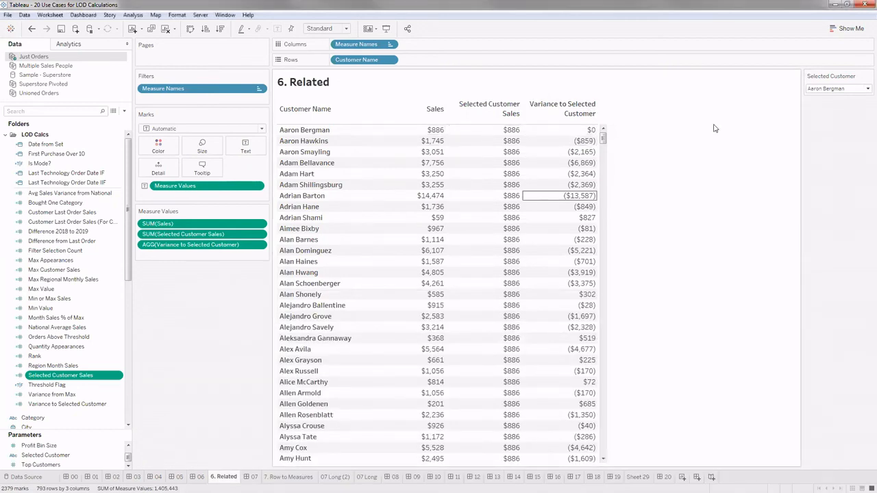
- Set the Selected Customer parameter to the fifth customer in the list
{"action": "left_click", "coordinate": [823, 89]}
{"action": "left_click", "coordinate": [812, 138]}
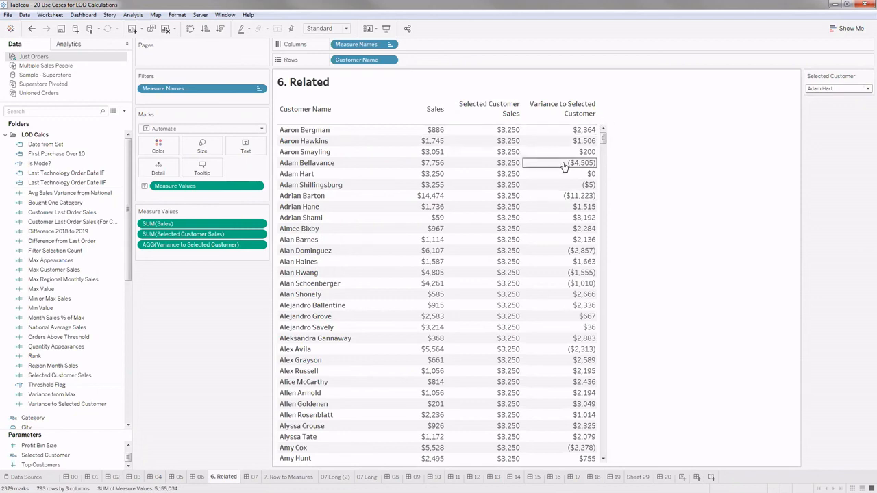
{"action": "left_click", "coordinate": [131, 289]}
{"action": "scroll", "coordinate": [130, 280], "scroll_direction": "up", "scroll_amount": 10}
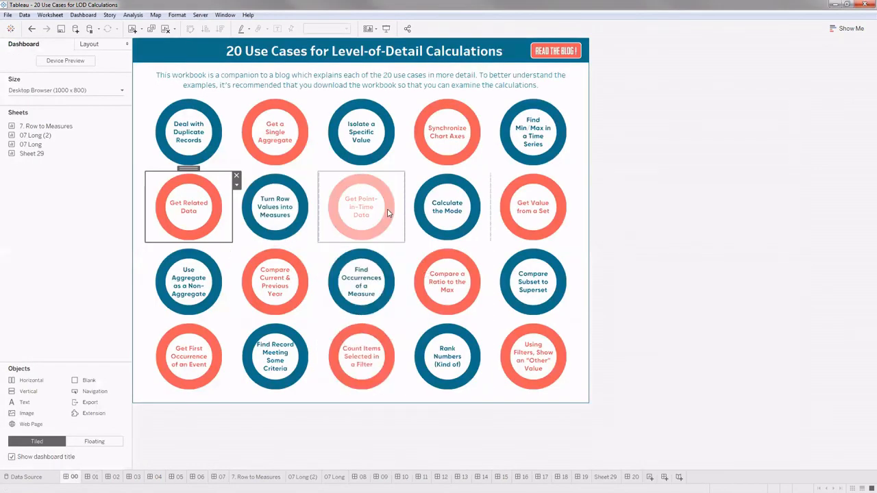
- Reopen the Get Related Data example from the use-case overview and go to its 6. Related worksheet
{"action": "left_click", "coordinate": [714, 253]}
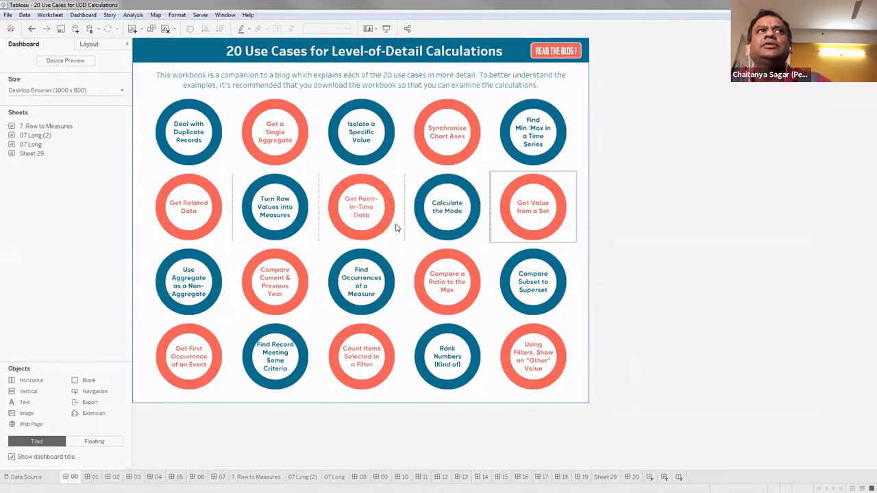
{"action": "left_click", "coordinate": [202, 215]}
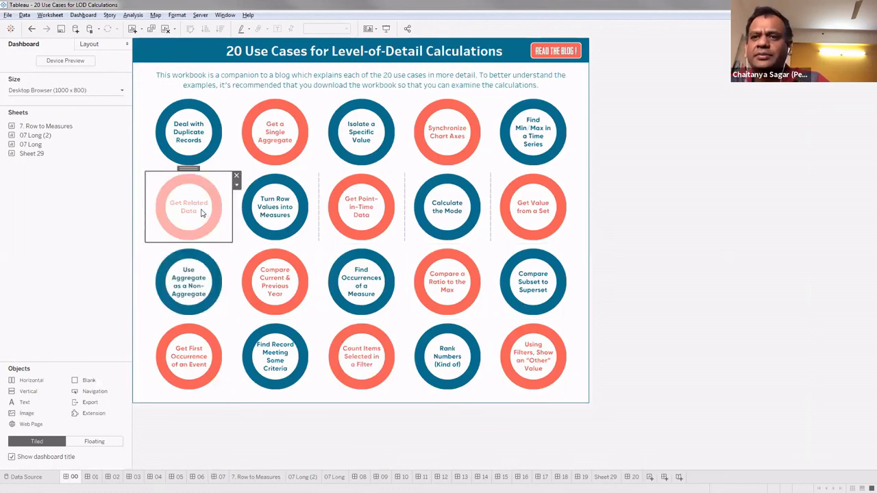
{"action": "left_click", "coordinate": [201, 213], "text": "alt"}
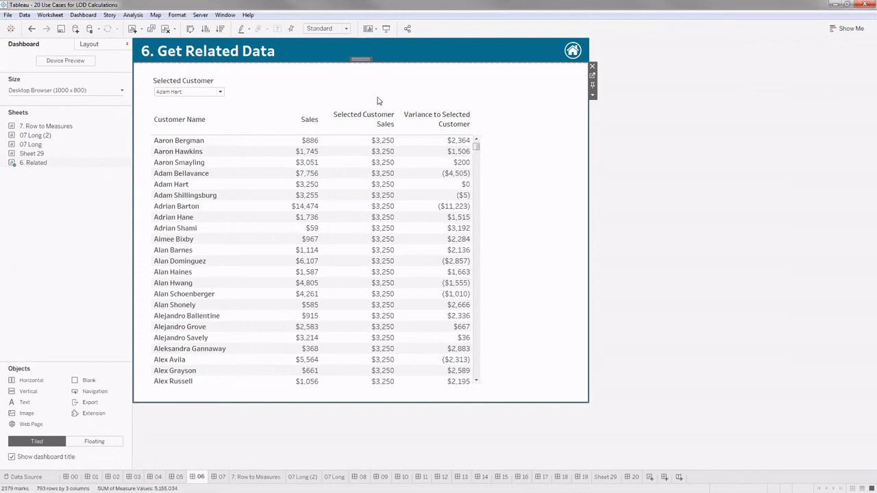
{"action": "left_click", "coordinate": [592, 76]}
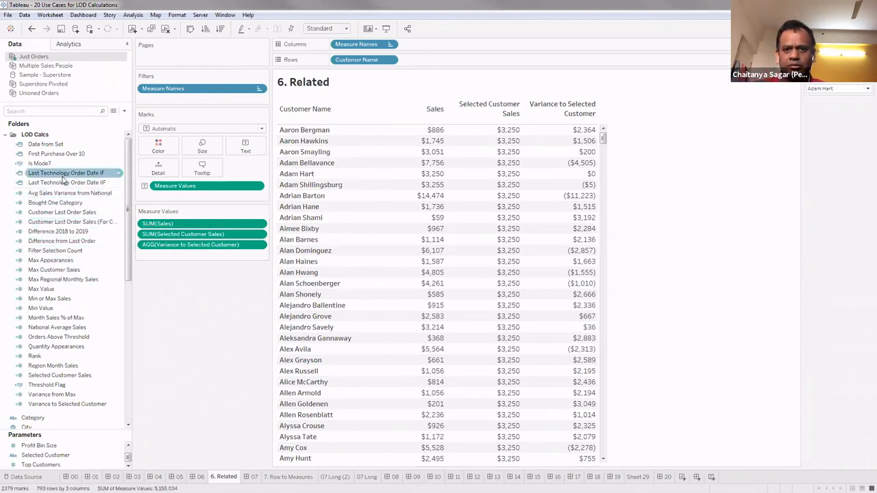
- Open the Variance to Selected Customer calculation, enlarge its formula, examine the MAX aggregation, and close it
{"action": "right_click", "coordinate": [61, 405]}
{"action": "left_click", "coordinate": [99, 249]}
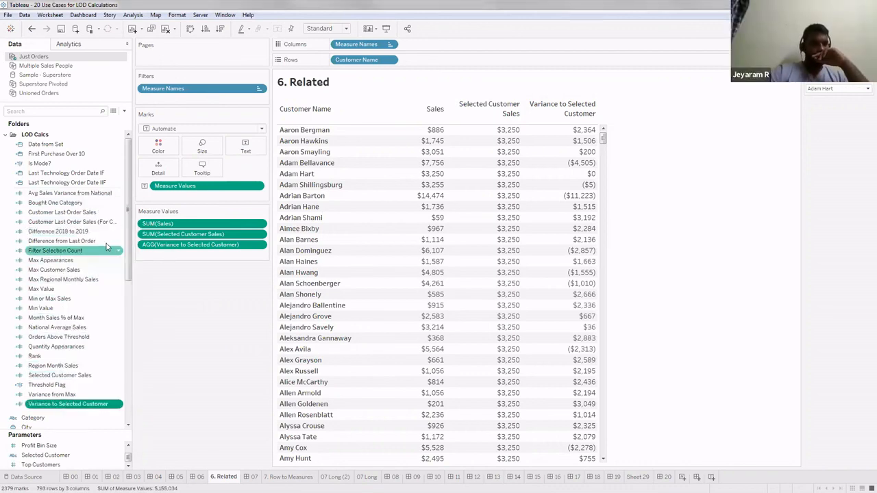
{"action": "key", "text": "ctrl+a"}
{"action": "scroll", "coordinate": [303, 337], "scroll_direction": "up", "scroll_amount": 5}
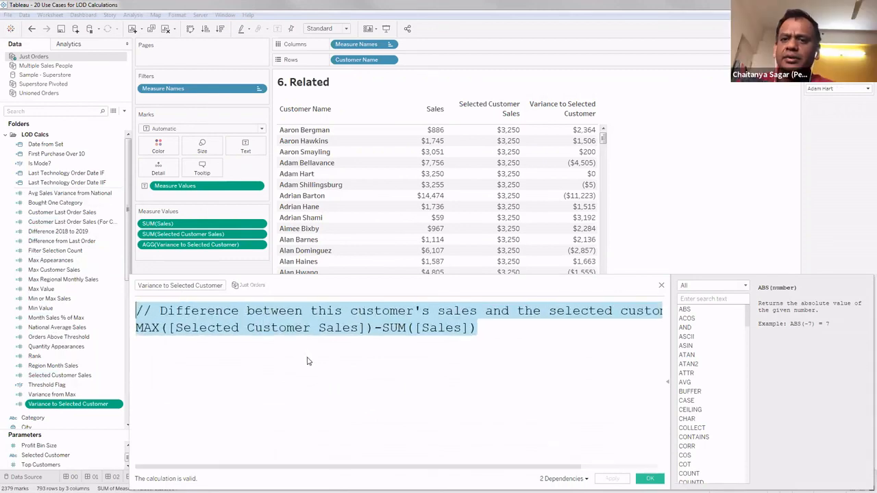
{"action": "left_click", "coordinate": [308, 358]}
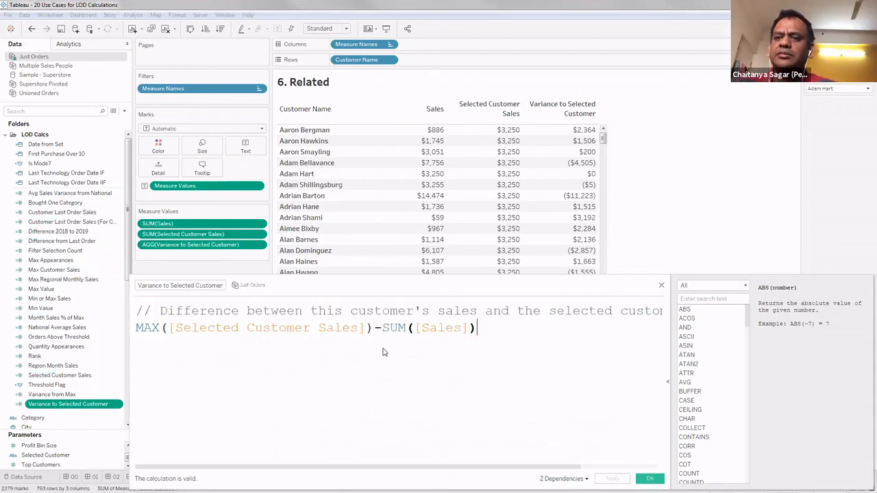
{"action": "double_click", "coordinate": [160, 329]}
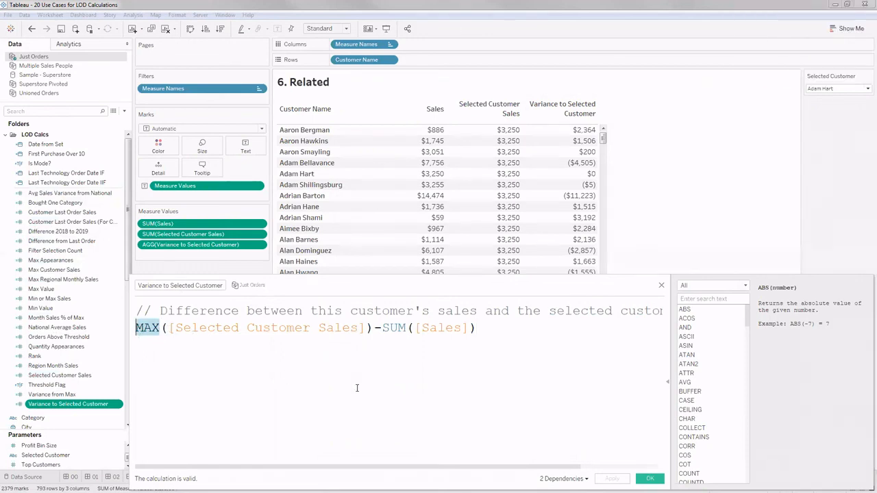
{"action": "left_click", "coordinate": [426, 386]}
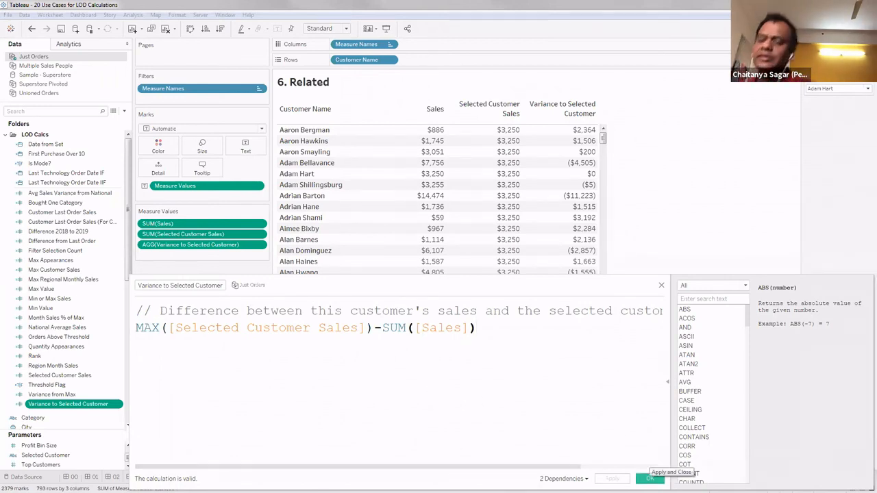
{"action": "left_click", "coordinate": [650, 479]}
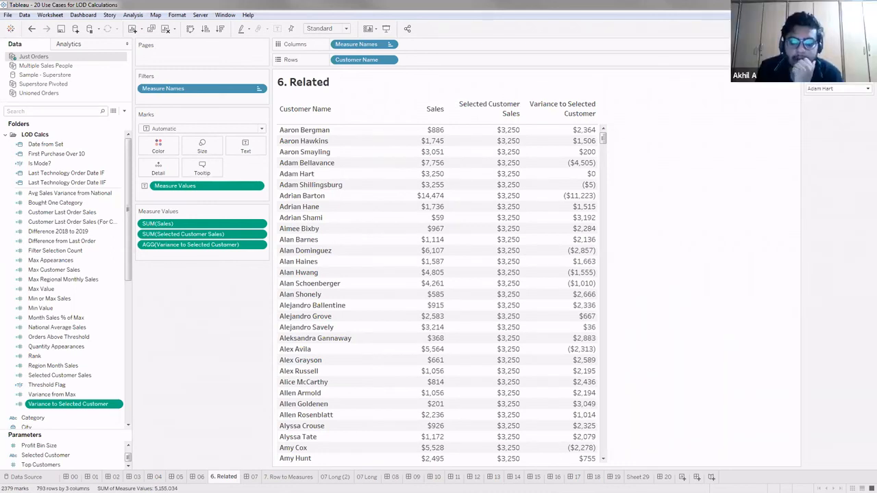
- Narrow the shelves area and the data pane to give the 6. Related table more room
{"action": "left_click_drag", "start_coordinate": [272, 256], "coordinate": [251, 258]}
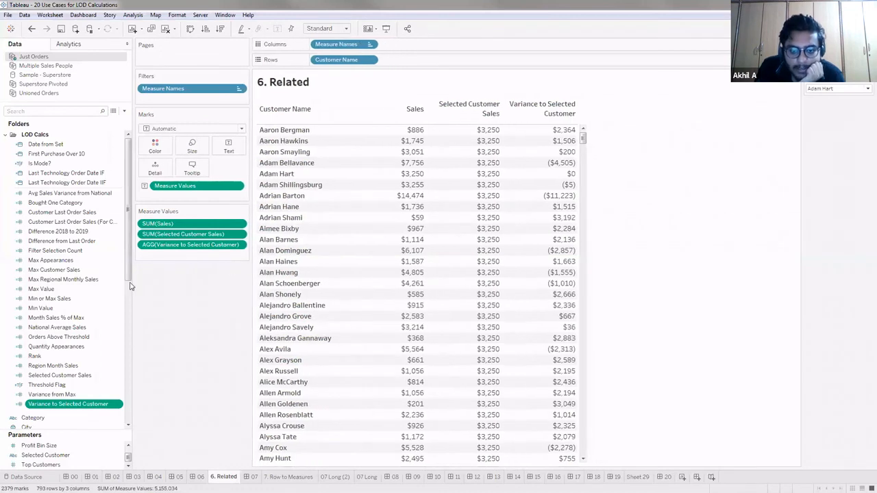
{"action": "left_click_drag", "start_coordinate": [130, 286], "coordinate": [109, 288]}
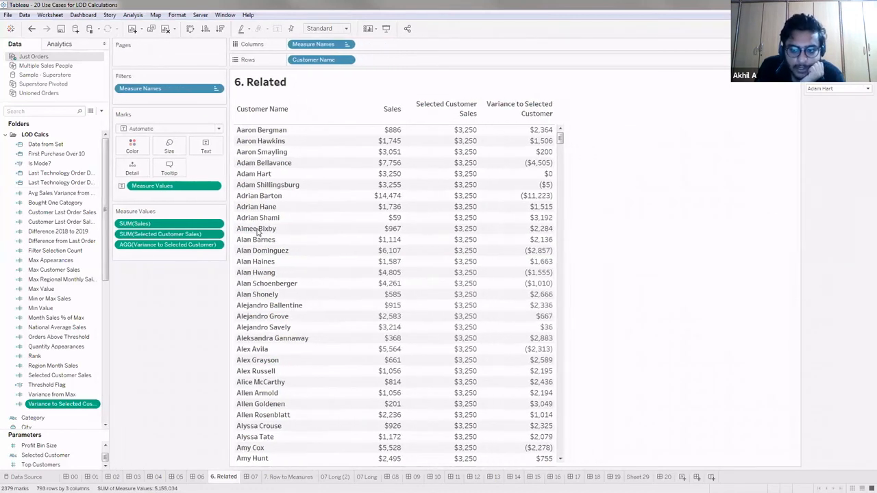
- Format the Variance to Selected Customer measure as Number (Custom) with 2 decimal places and thousands separators
{"action": "right_click", "coordinate": [176, 246]}
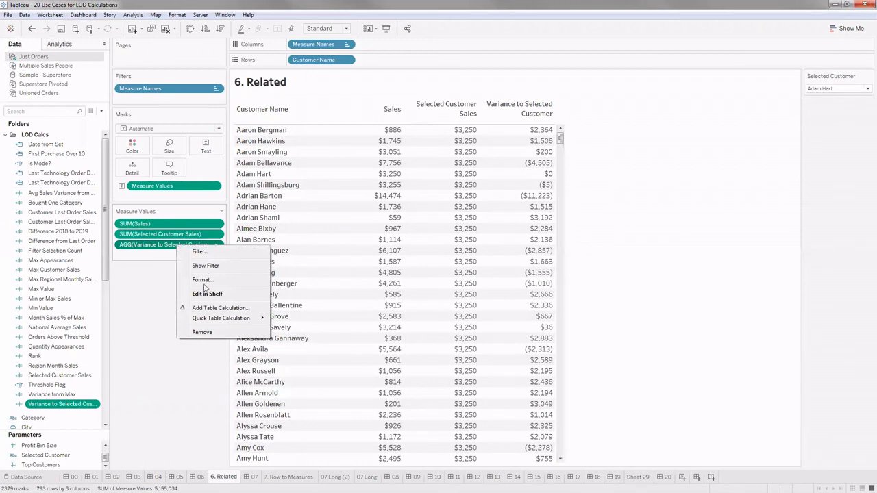
{"action": "left_click", "coordinate": [162, 258]}
{"action": "right_click", "coordinate": [164, 244]}
{"action": "left_click", "coordinate": [188, 279]}
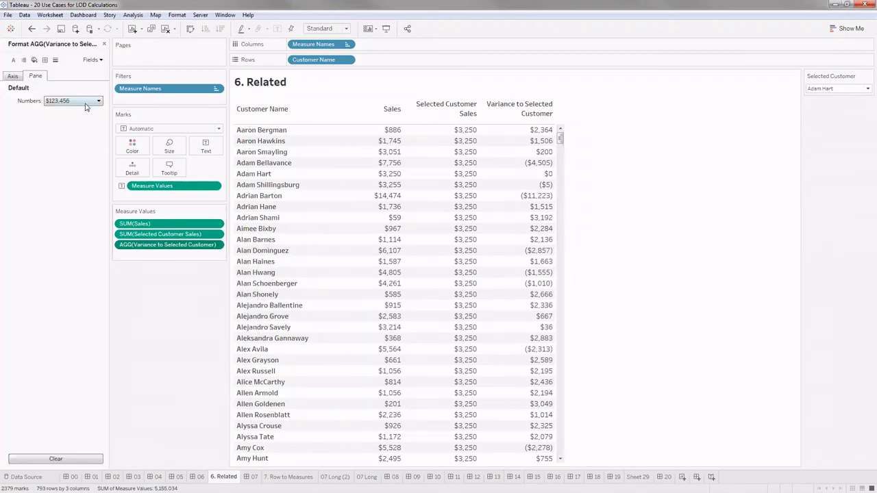
{"action": "left_click", "coordinate": [83, 101]}
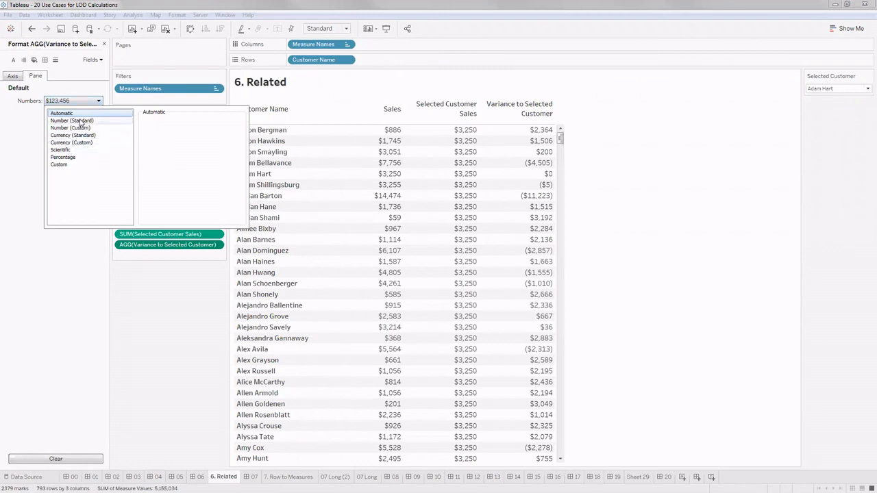
{"action": "left_click", "coordinate": [62, 165]}
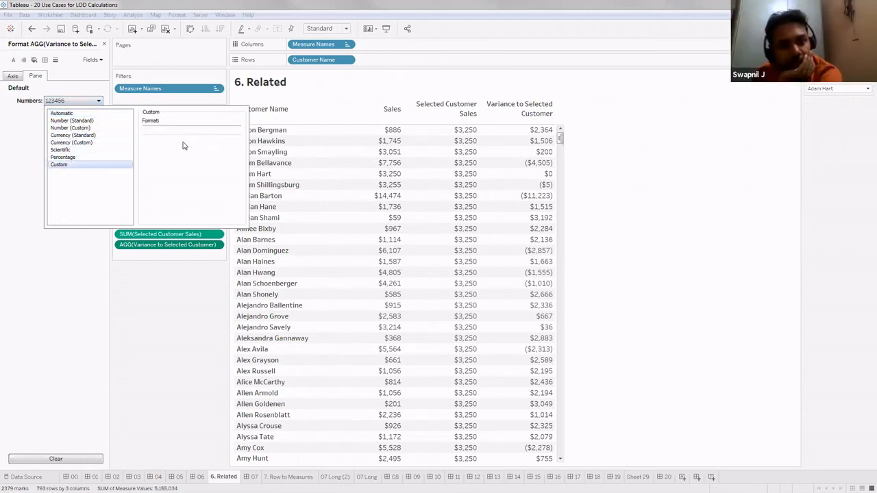
{"action": "left_click", "coordinate": [70, 128]}
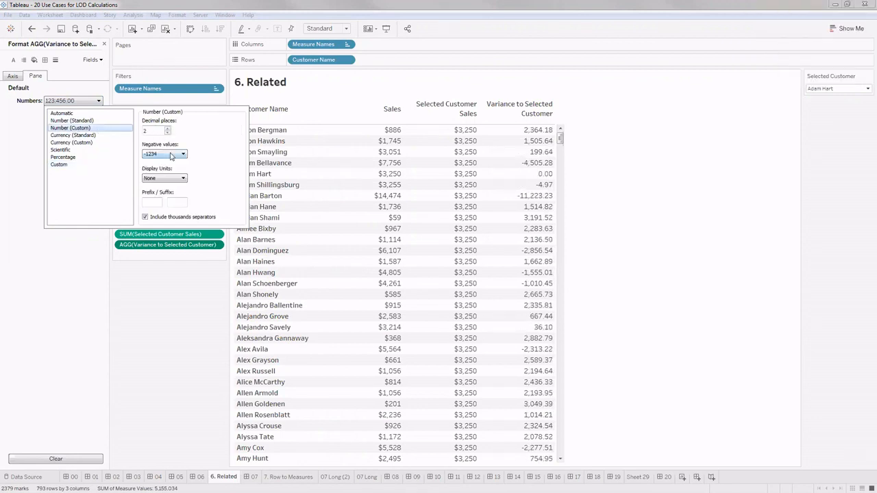
{"action": "left_click", "coordinate": [171, 154]}
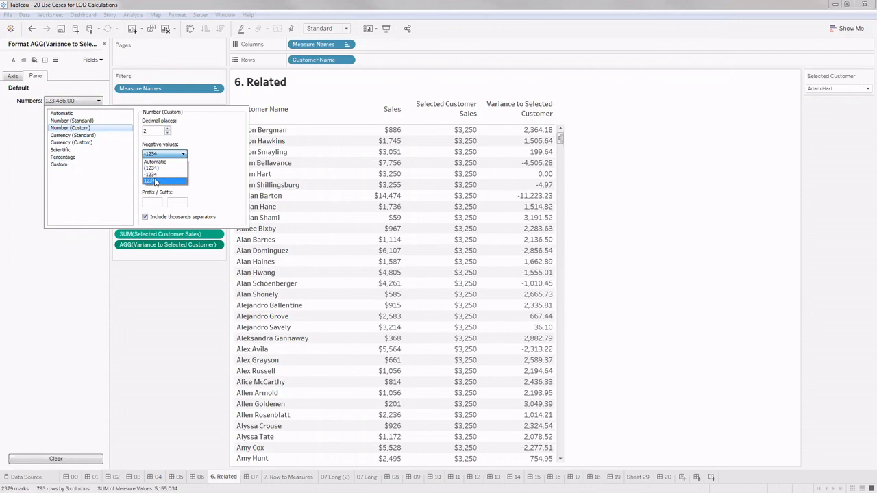
{"action": "left_click", "coordinate": [154, 291]}
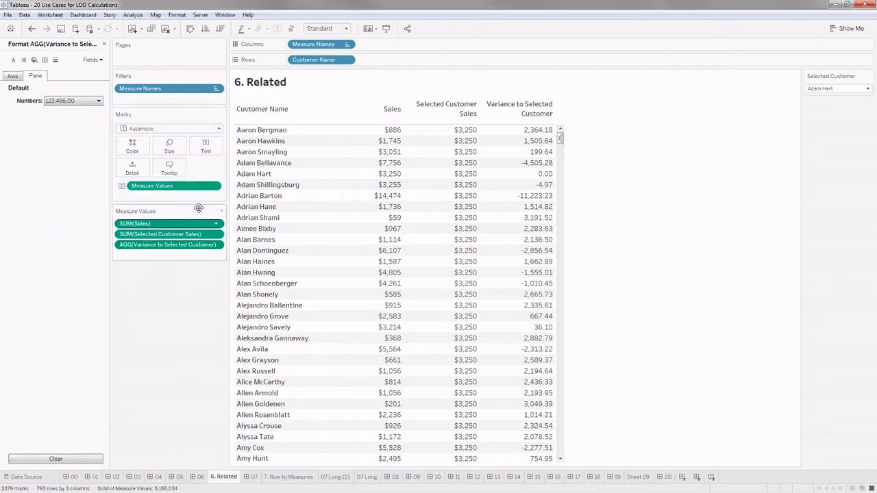
- Set the negative values of the variance measure to the parenthesised (1234) style and close the formatting settings
{"action": "left_click", "coordinate": [95, 102]}
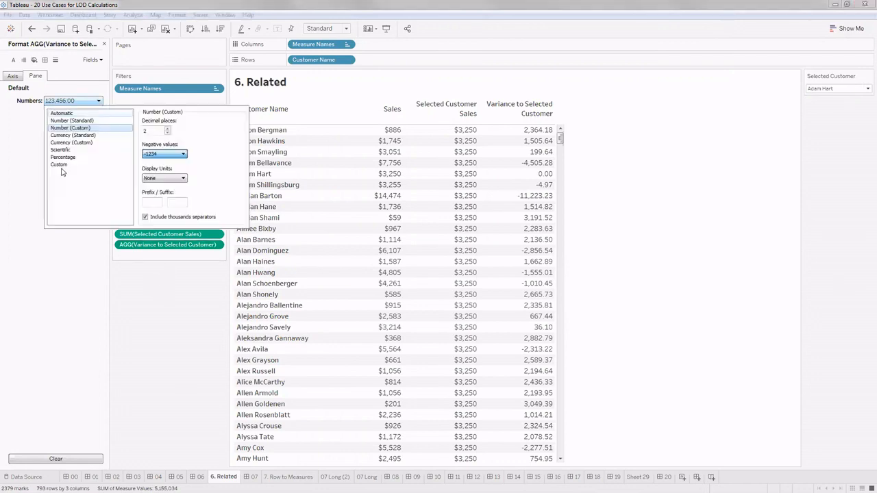
{"action": "left_click", "coordinate": [156, 155]}
{"action": "left_click", "coordinate": [159, 172]}
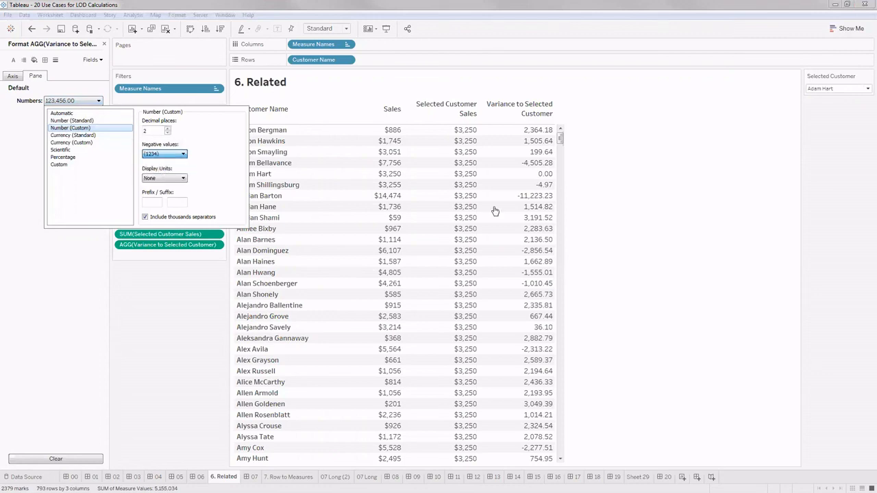
{"action": "left_click", "coordinate": [185, 308]}
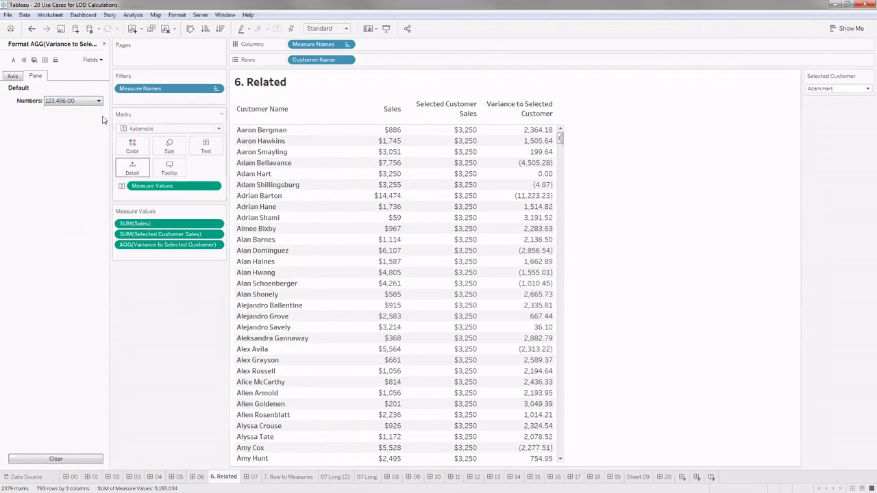
{"action": "left_click", "coordinate": [104, 44]}
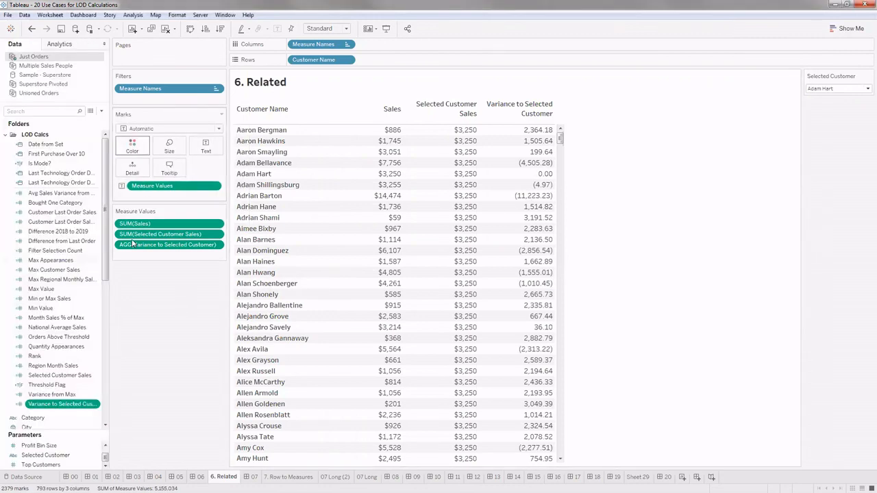